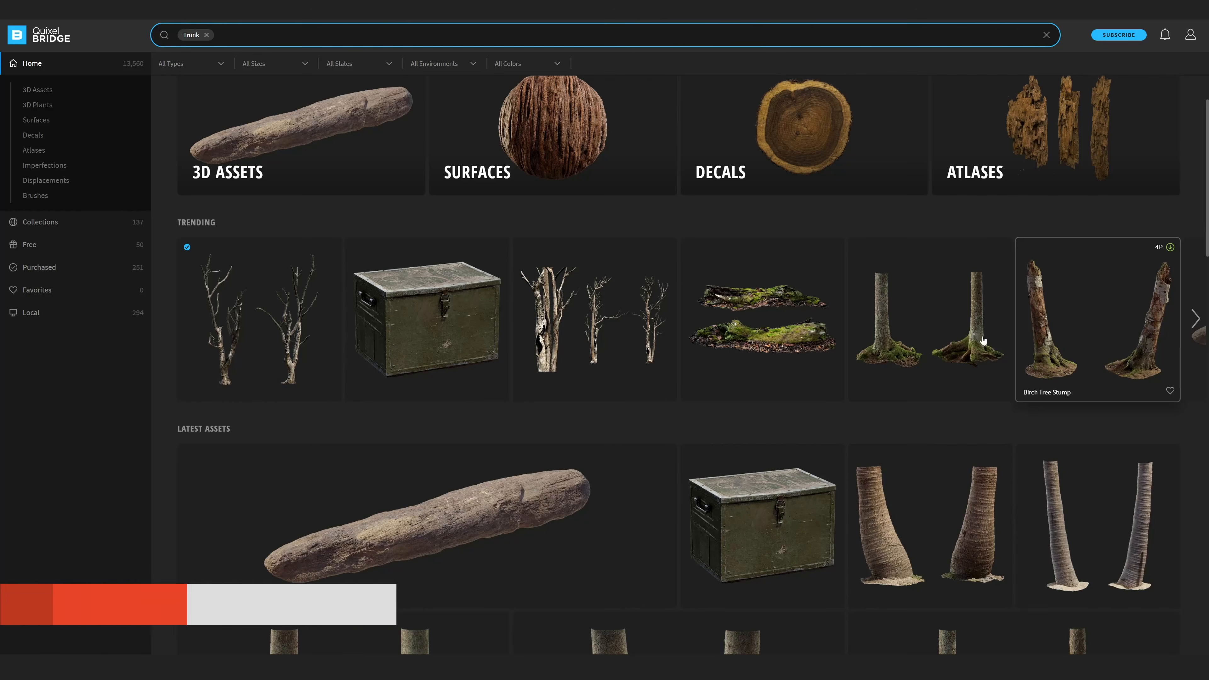
pyautogui.scroll(-10, 820, 341)
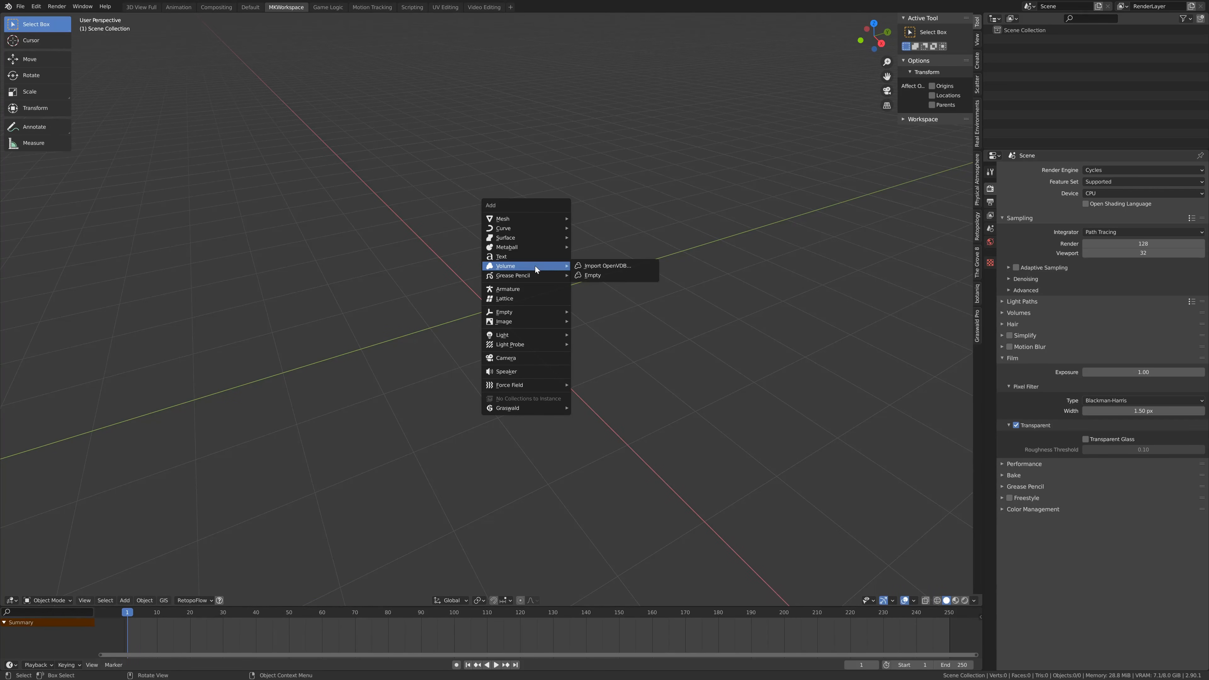
# In Blender, import an OpenVDB volume file into the empty scene and switch the viewport to rendered shading
pyautogui.click(601, 267)
pyautogui.doubleClick(519, 274)
pyautogui.click(965, 599)
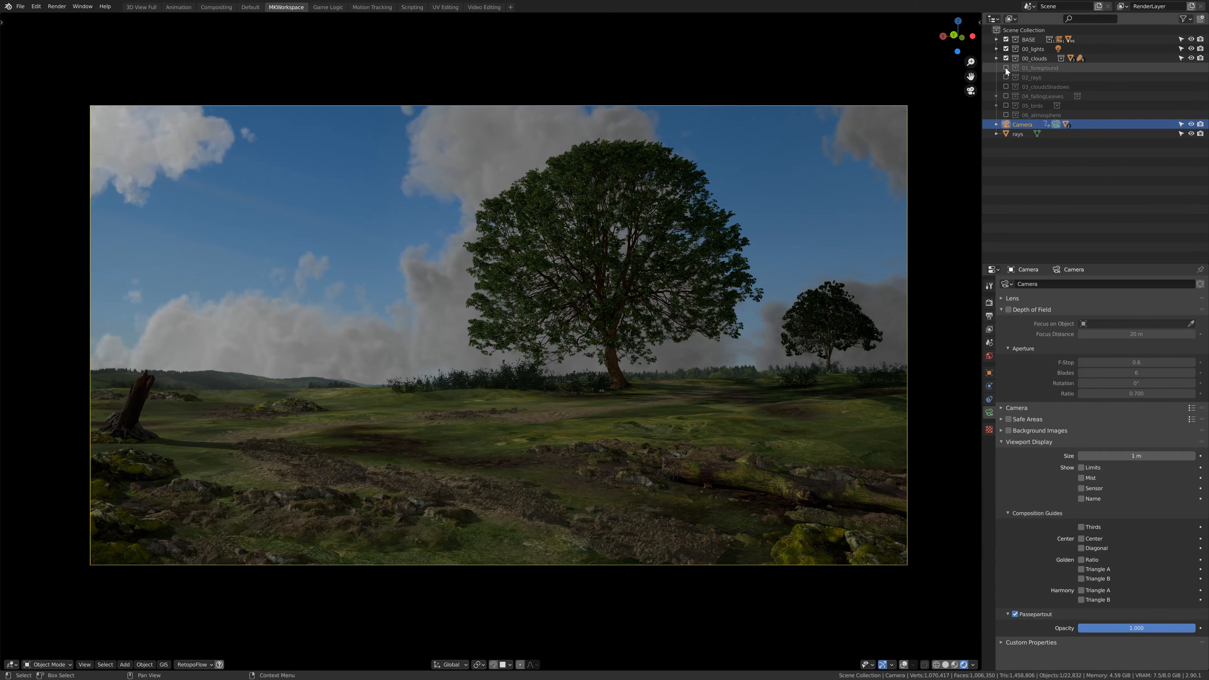
# Enable the 01_foreground collection and turn on the camera's depth of field
pyautogui.click(1005, 67)
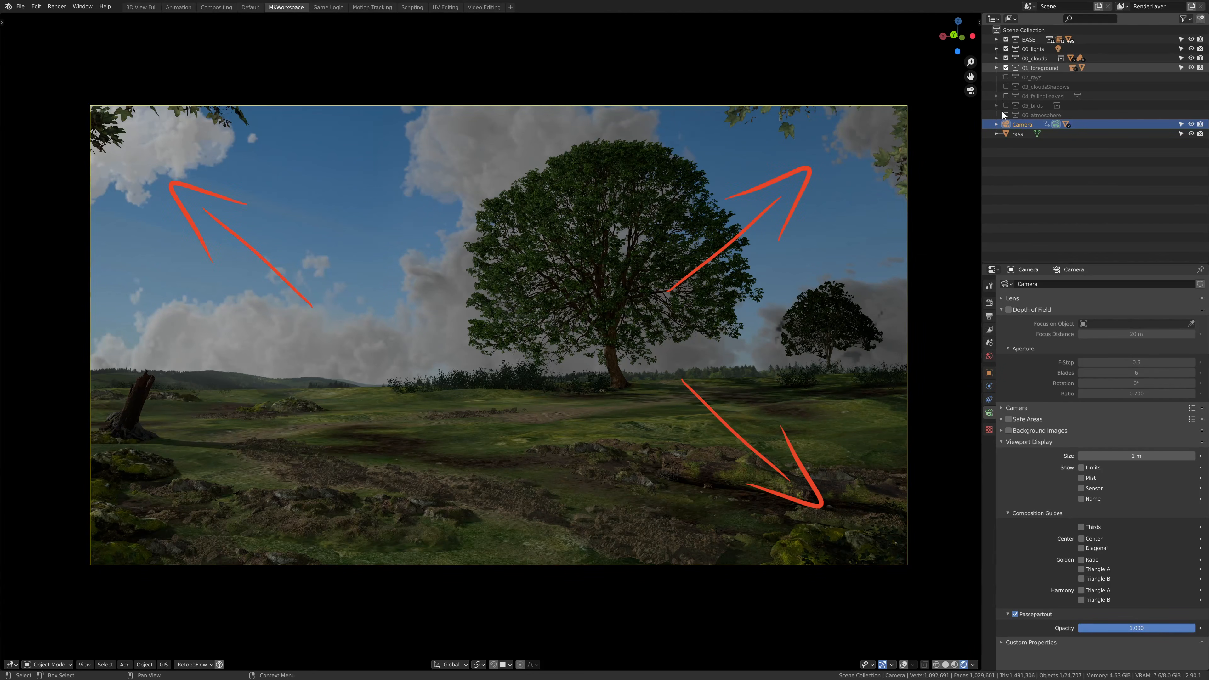
pyautogui.click(1008, 310)
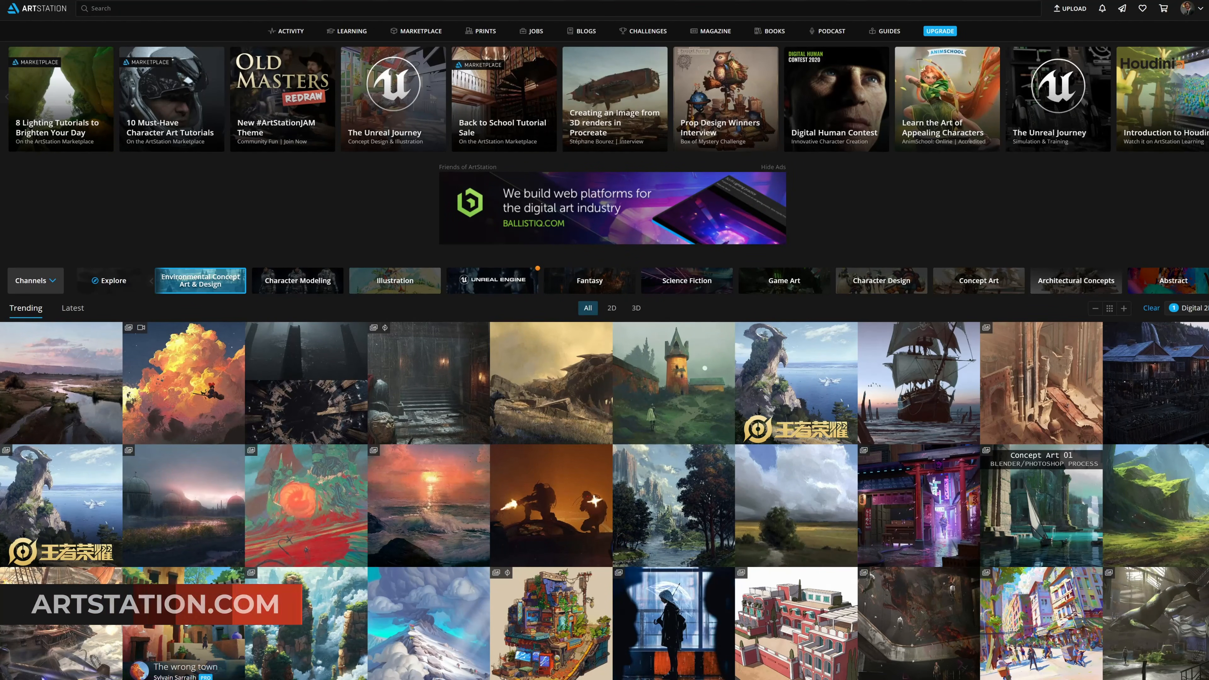
# On ArtStation, open the artwork "The wrong town" and page through the following artworks to study their composition
pyautogui.click(183, 652)
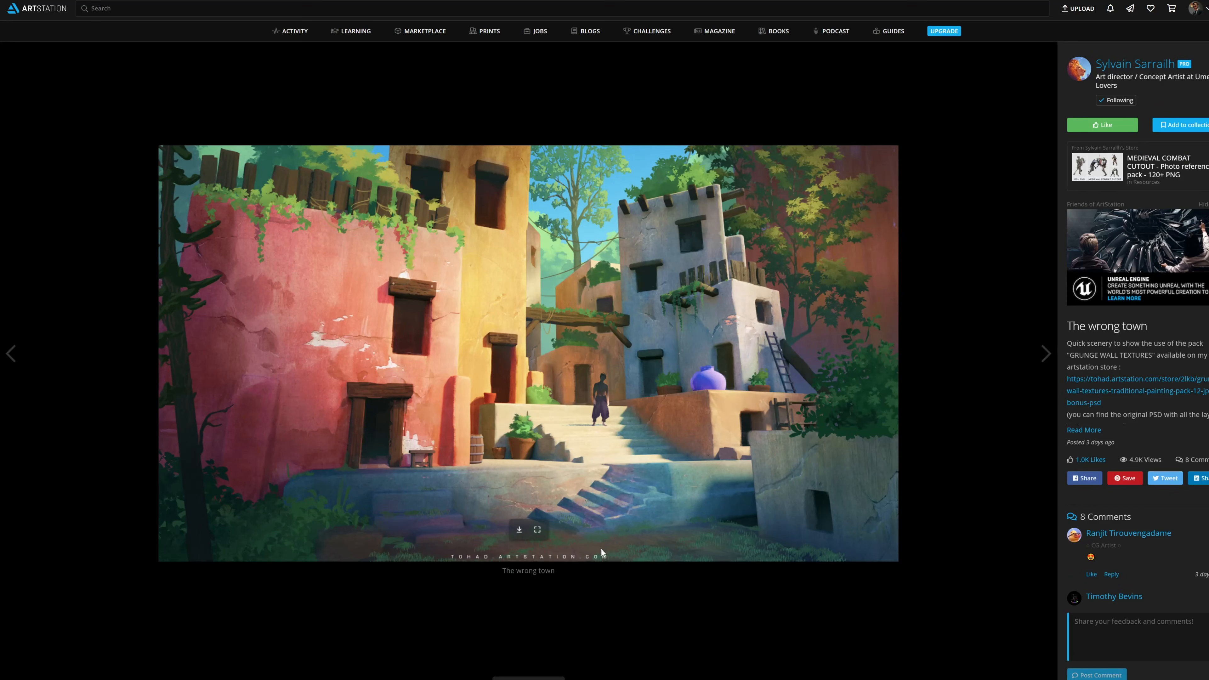
pyautogui.click(1045, 354)
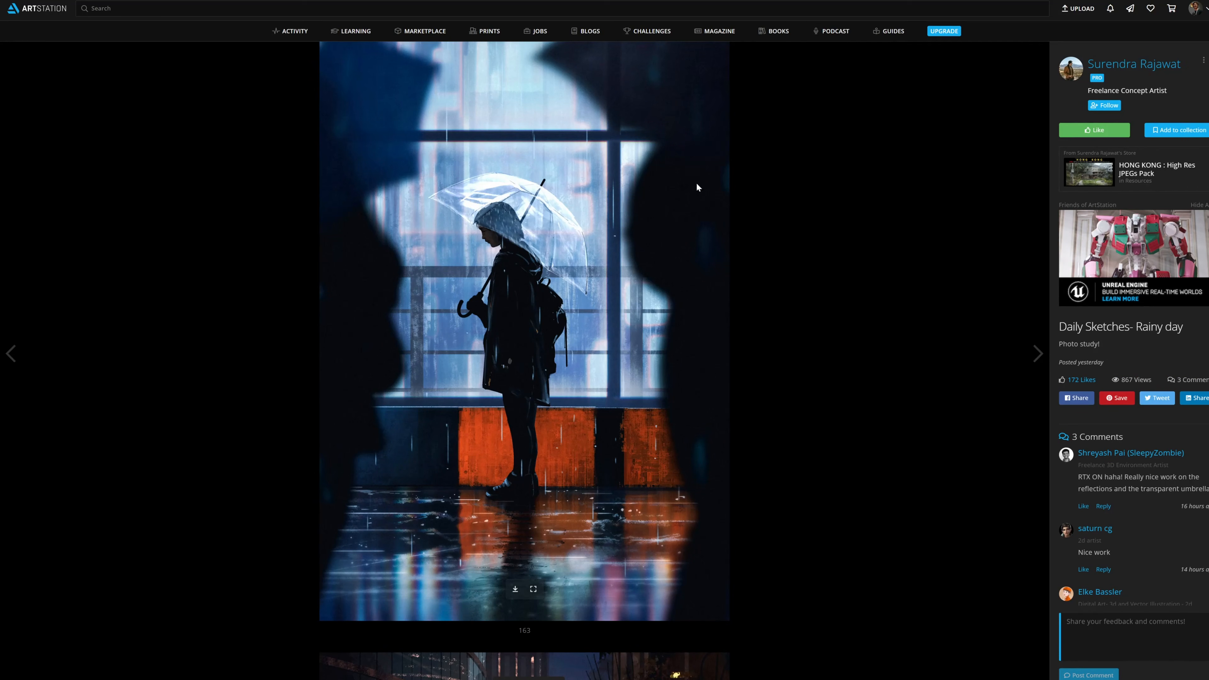
pyautogui.click(1038, 356)
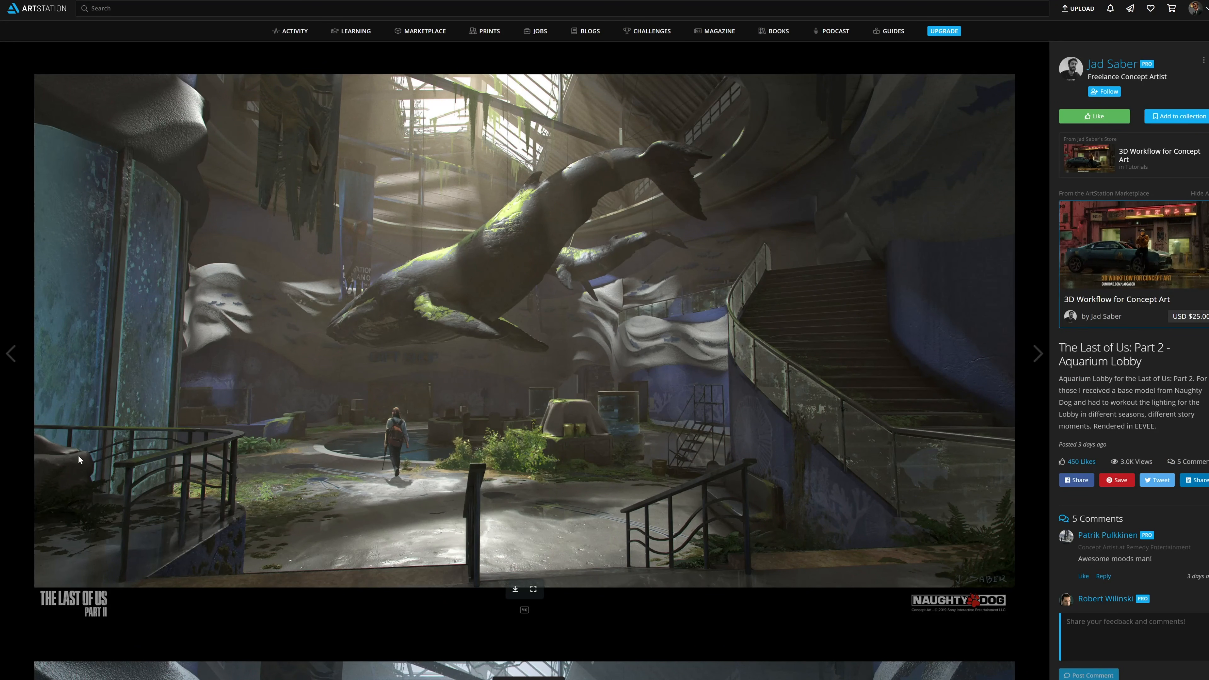
pyautogui.press('Right')
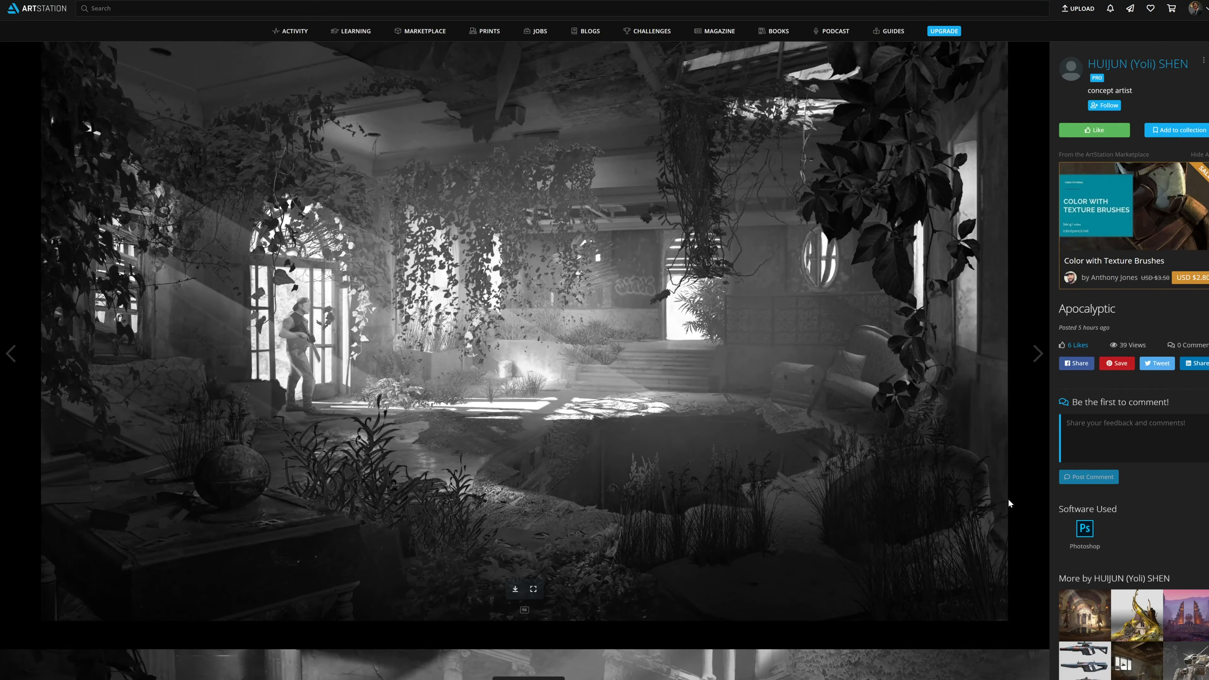
pyautogui.press('Right')
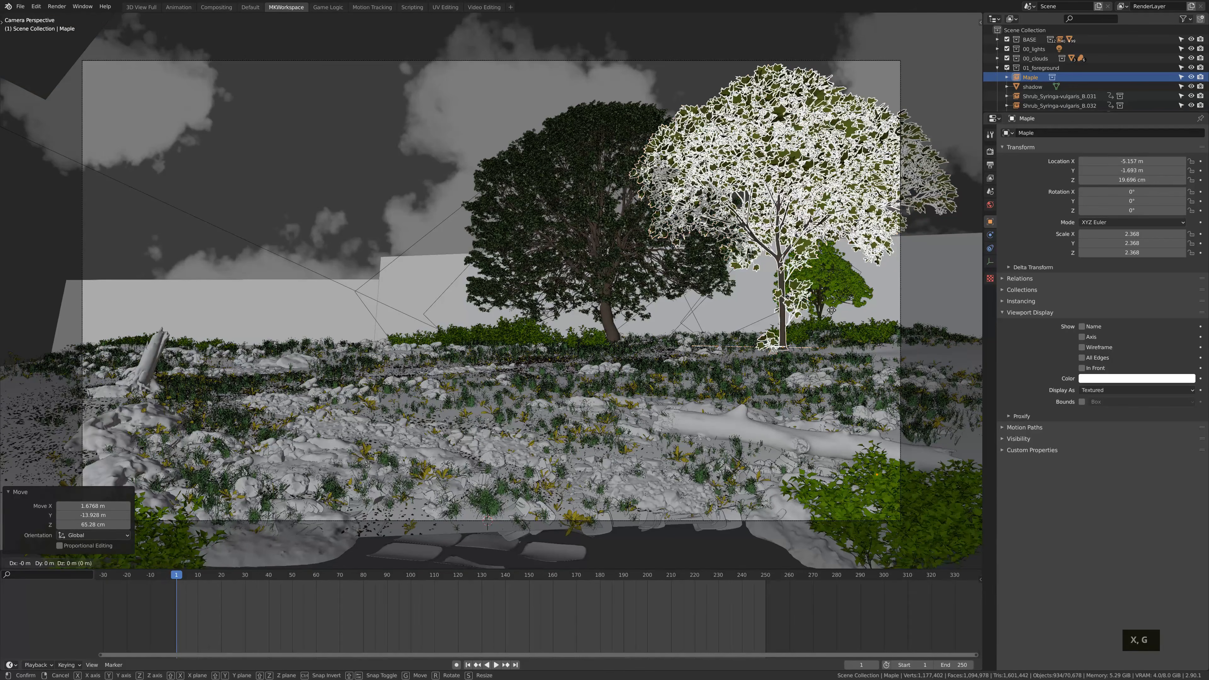
# In Blender, move the Maple to about X -7.04 m, Y 10.57 m, so its branches frame the camera view's upper-right corner
pyautogui.click(162, 101)
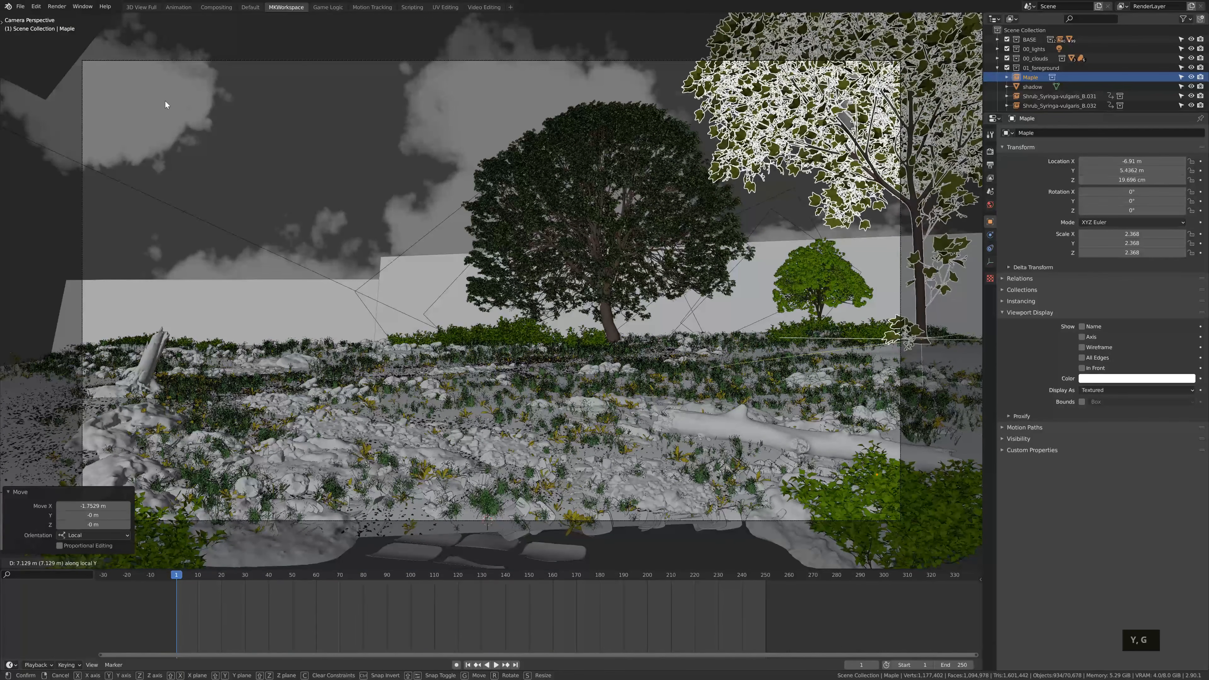
pyautogui.press('g')
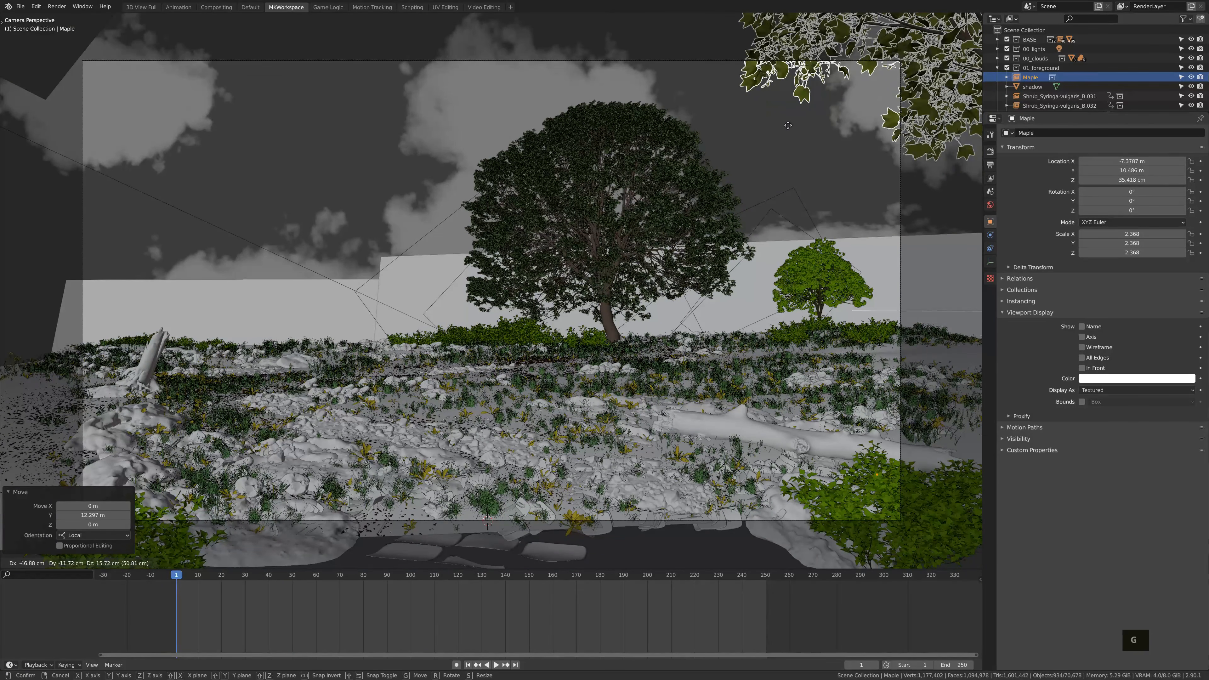
pyautogui.click(764, 154)
pyautogui.hotkey('alt', 'a')
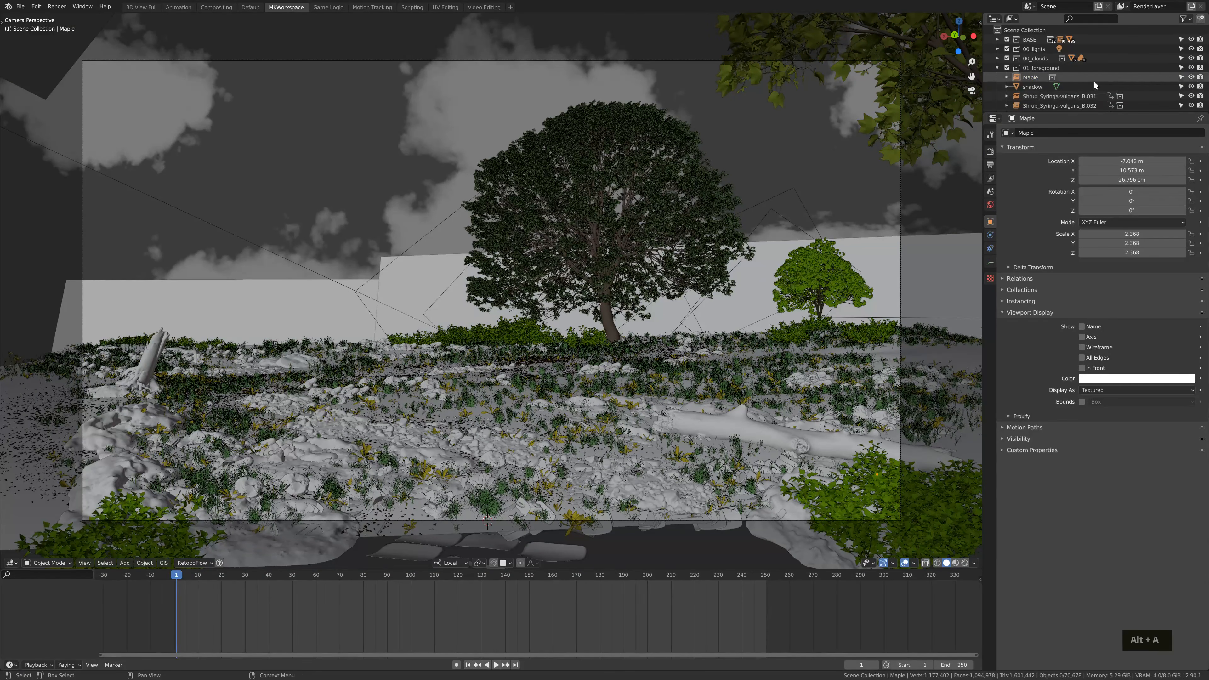
# Duplicate the Maple, rotate the copy about Z and move it so its branches frame the camera view's upper-left corner
pyautogui.click(1042, 79)
pyautogui.hotkey('shift', 'd')
pyautogui.press('r')
pyautogui.press('z')
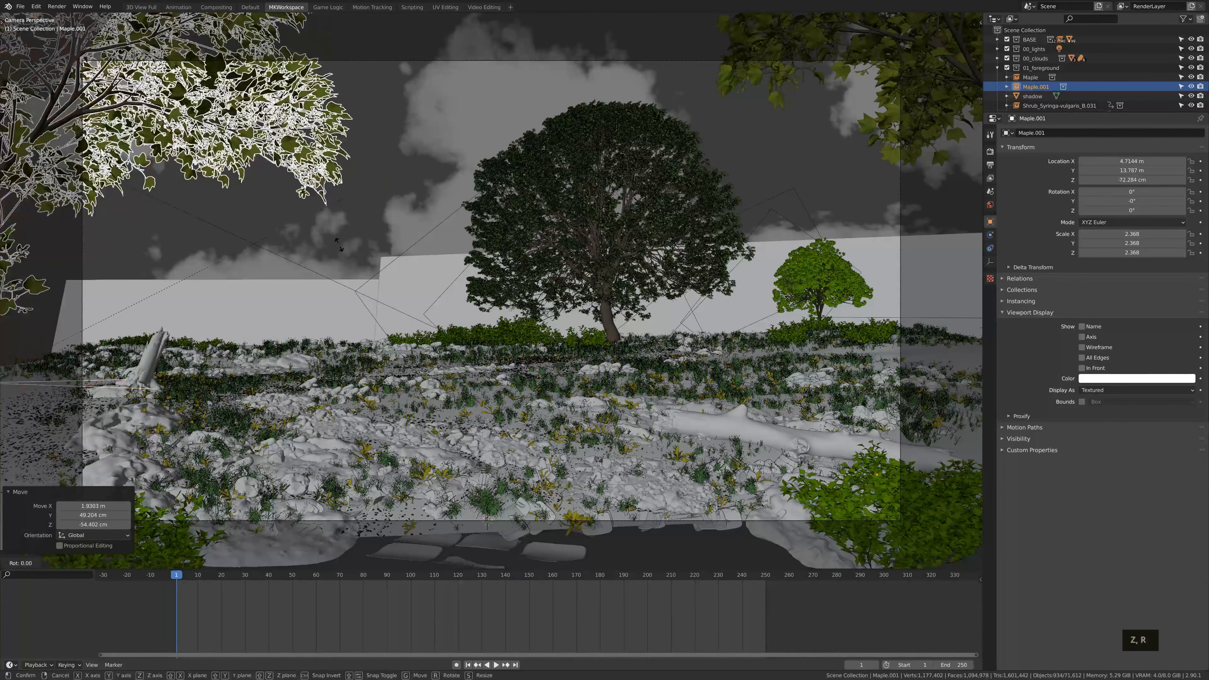
pyautogui.press('g')
pyautogui.click(102, 56)
pyautogui.hotkey('alt', 'a')
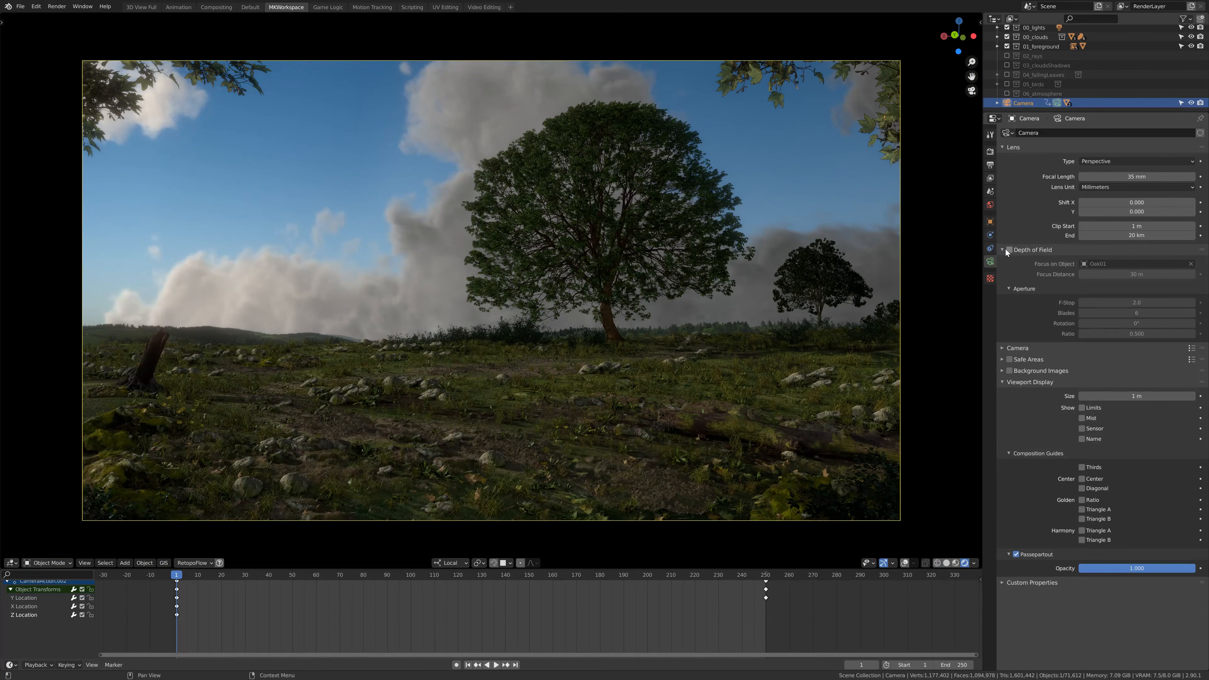
# Turn on depth of field for the scene camera, focused on the oak
pyautogui.click(1009, 249)
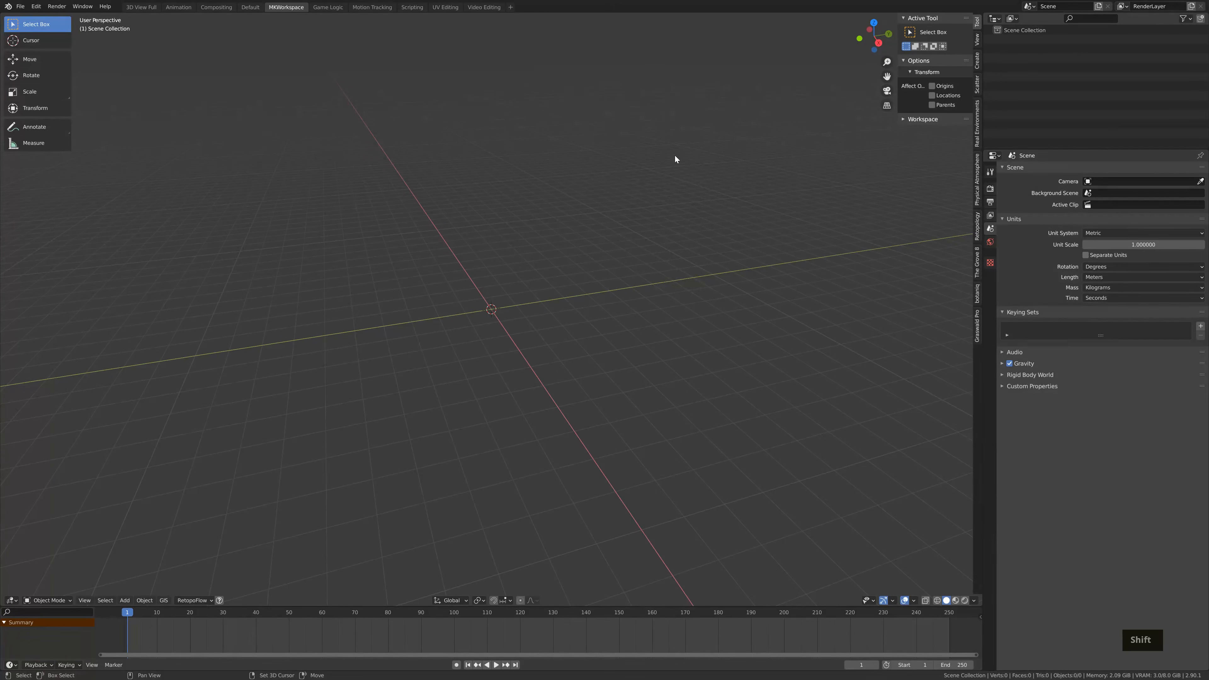
# Add a plane as the ground, scale it by 10 and give it a level 3 subdivision surface
pyautogui.hotkey('shift', 'a')
pyautogui.moveTo(666, 98)
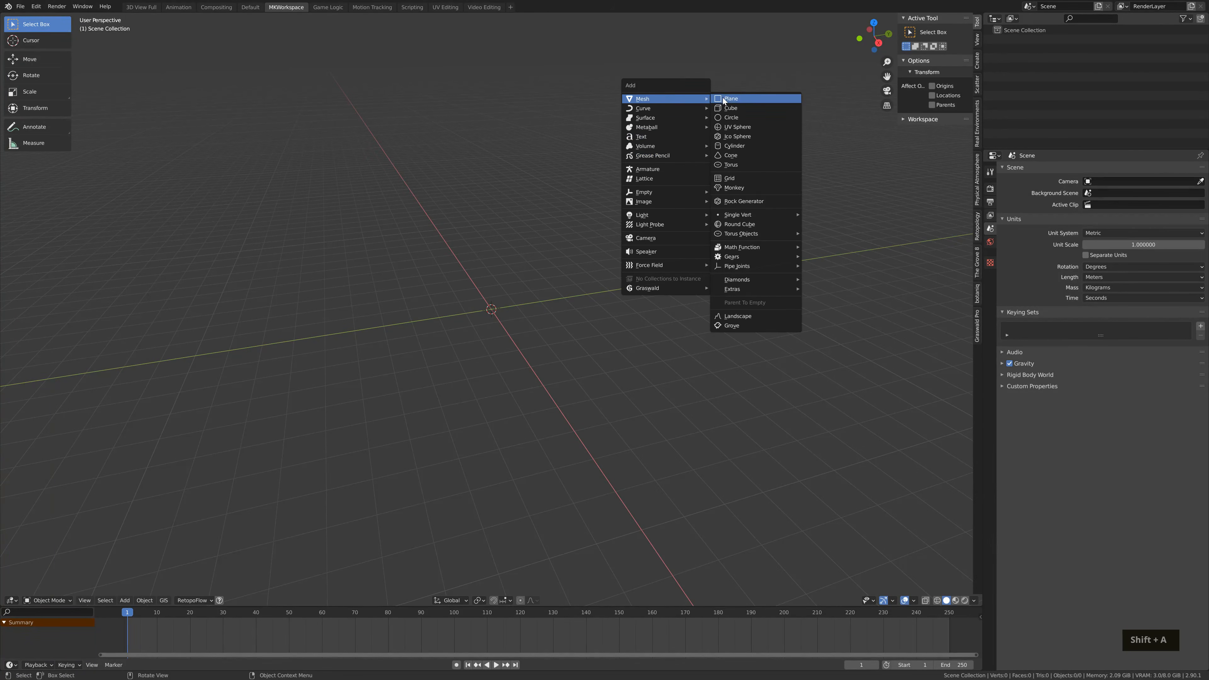
pyautogui.click(724, 98)
pyautogui.write('s10')
pyautogui.press('Return')
pyautogui.hotkey('ctrl', '2')
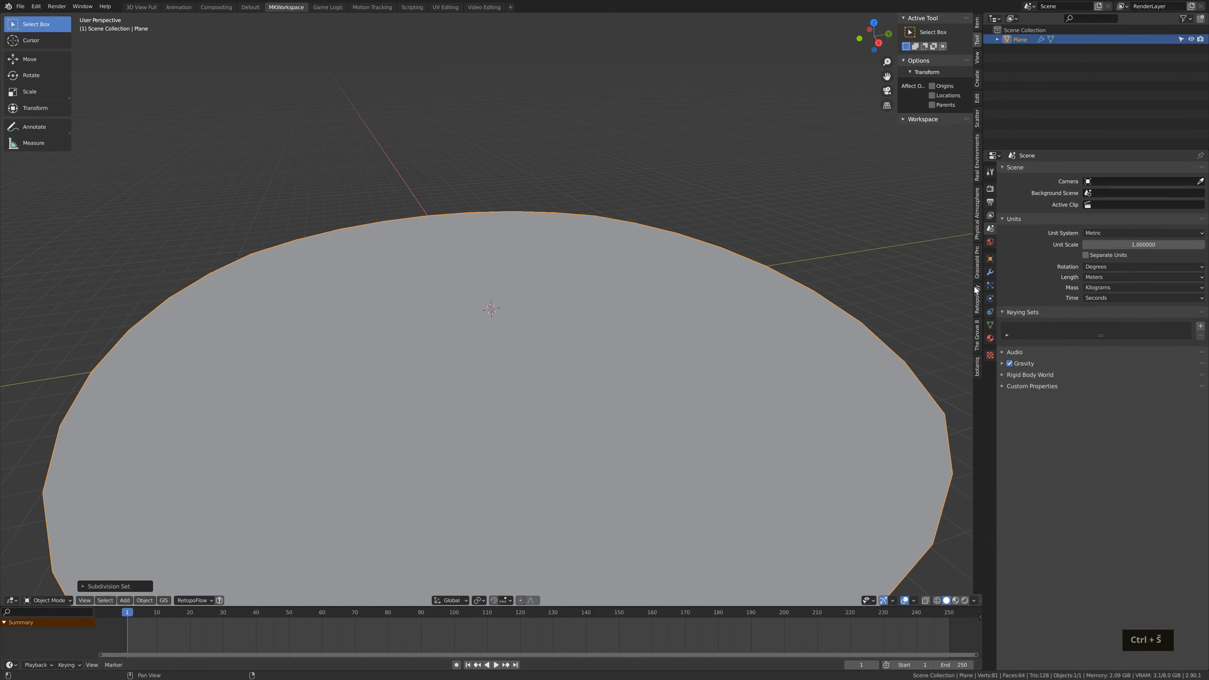
# Add a second, smaller plane and move it up and away from the ground disc's centre
pyautogui.scroll(-2, 825, 328)
pyautogui.hotkey('shift', 'a')
pyautogui.moveTo(512, 282)
pyautogui.click(561, 284)
pyautogui.press('g')
pyautogui.click(305, 171)
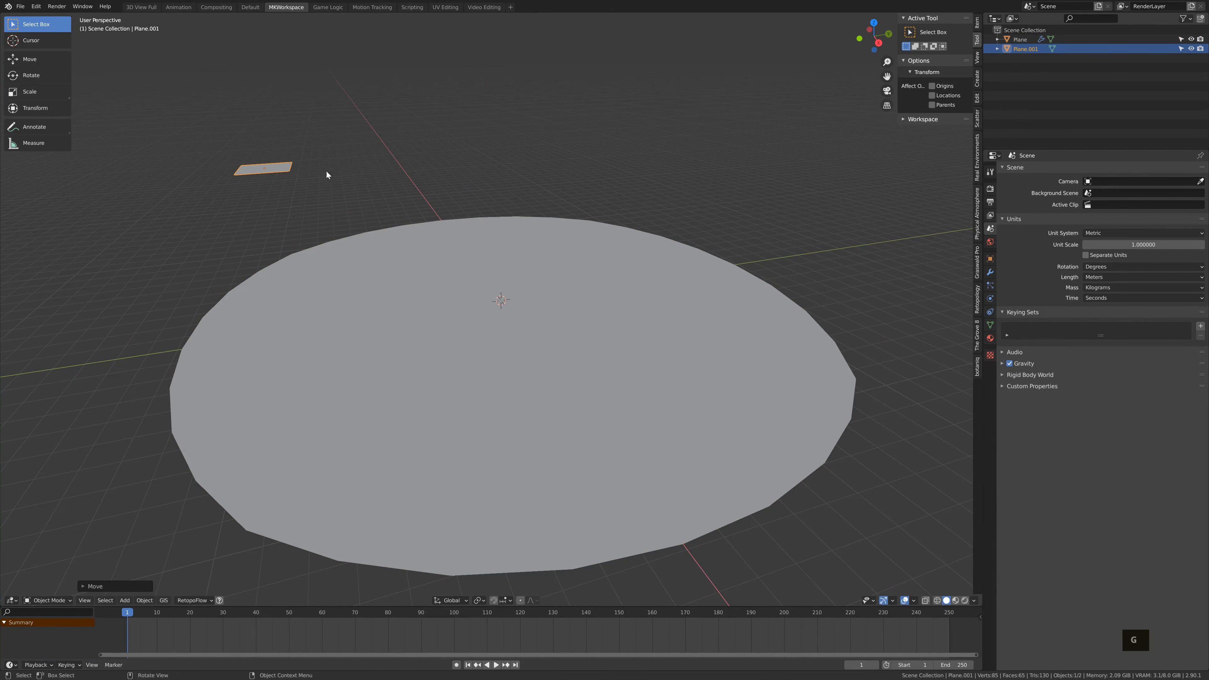
# Set the render engine to Eevee
pyautogui.click(990, 188)
pyautogui.click(1105, 174)
pyautogui.click(1109, 177)
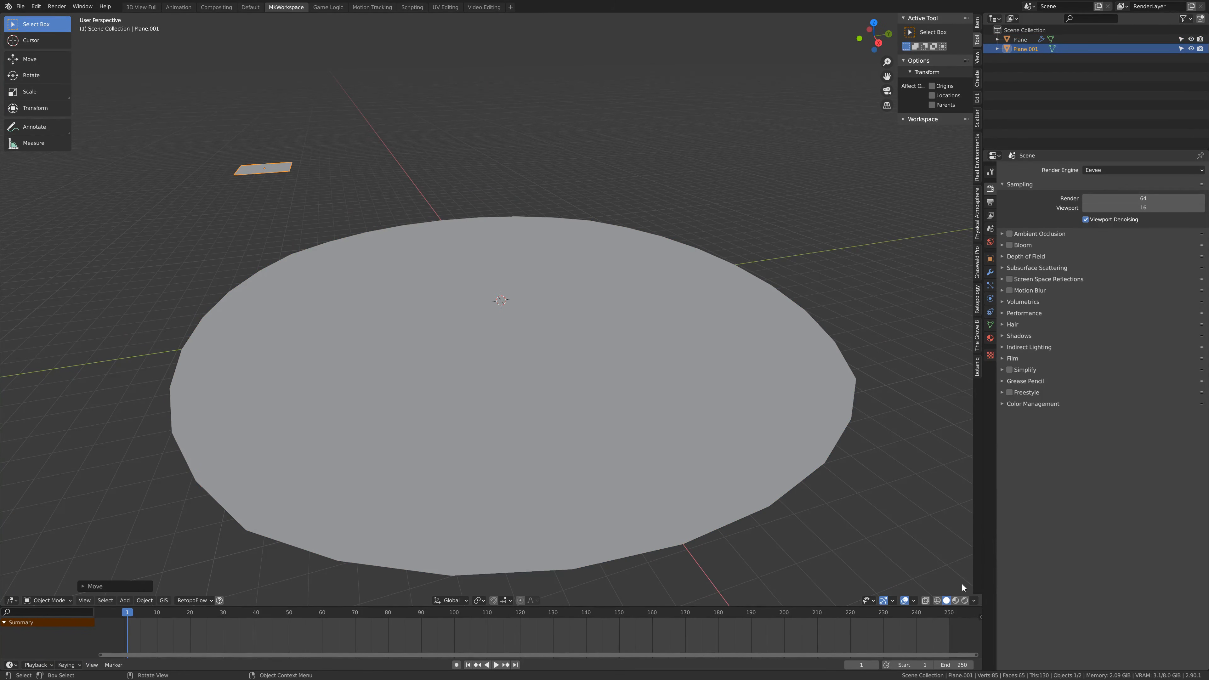
# Add a Sun light and rotate it in rendered shading so the small plane's shadow falls on the ground disc
pyautogui.hotkey('shift', 'a')
pyautogui.click(606, 225)
pyautogui.press('r')
pyautogui.click(620, 592)
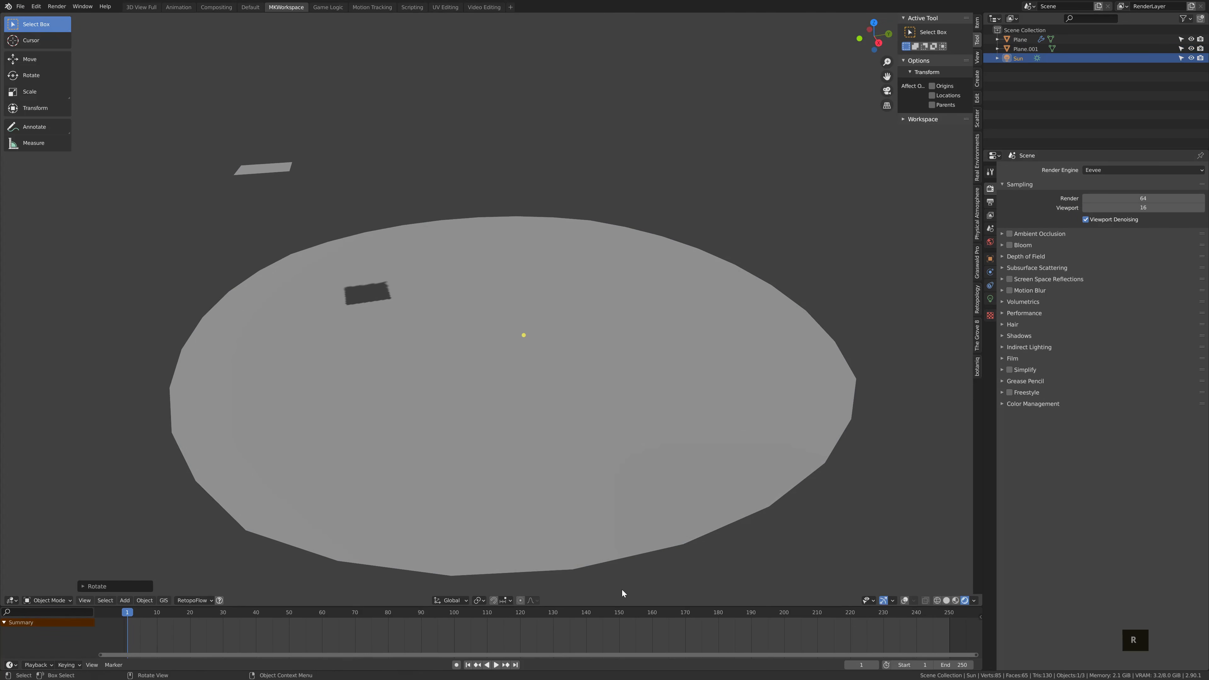
# Scale up the small plane to enlarge its shadow on the ground, leaving nothing selected
pyautogui.click(278, 170)
pyautogui.press('s')
pyautogui.click(312, 170)
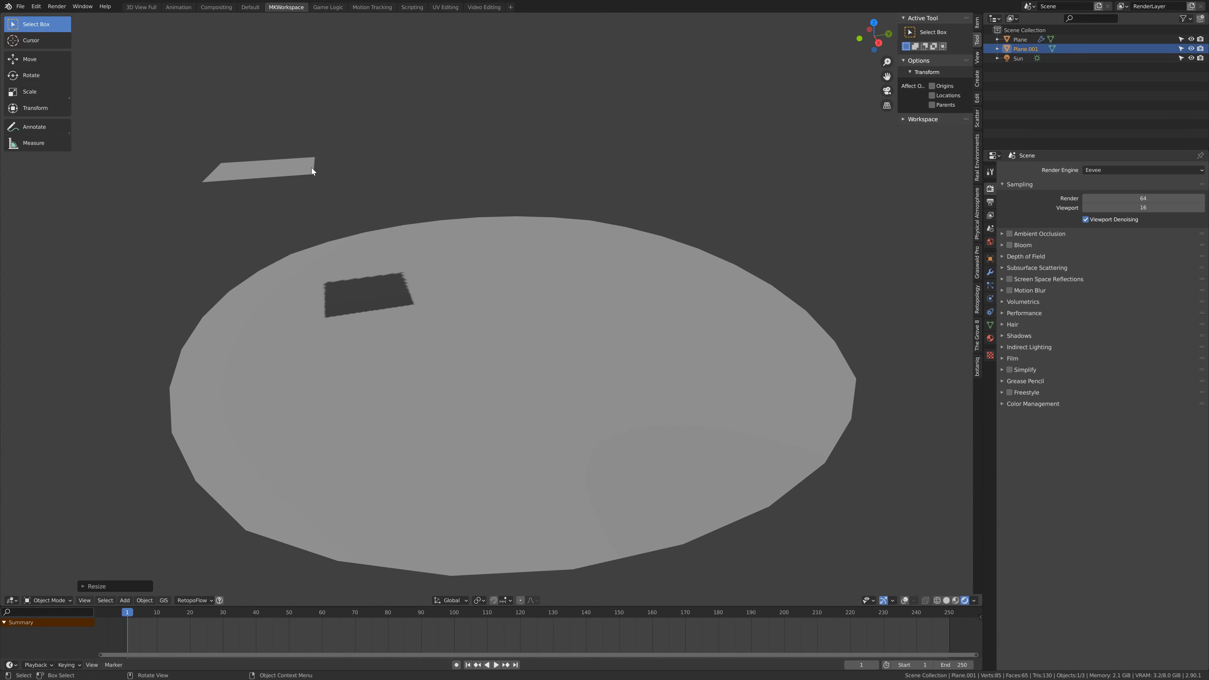
pyautogui.click(465, 123)
# Import the Clouds PNG as an image plane, enlarge it and position it above the ground disc
pyautogui.click(20, 6)
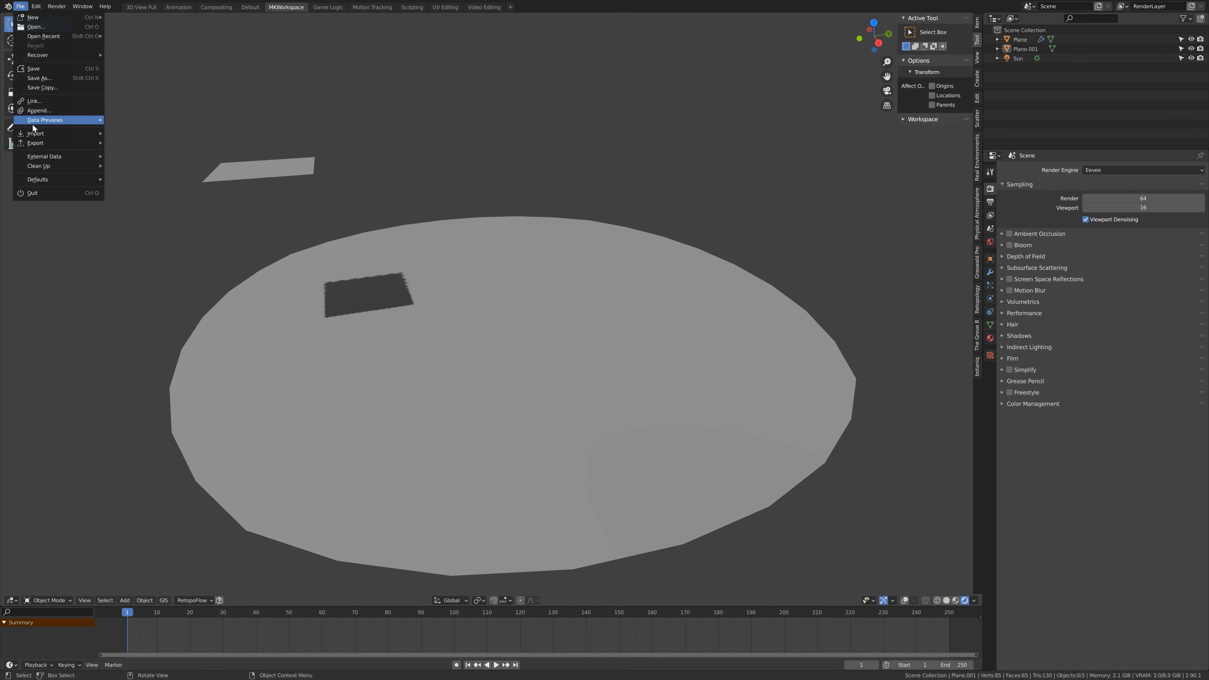
pyautogui.moveTo(42, 134)
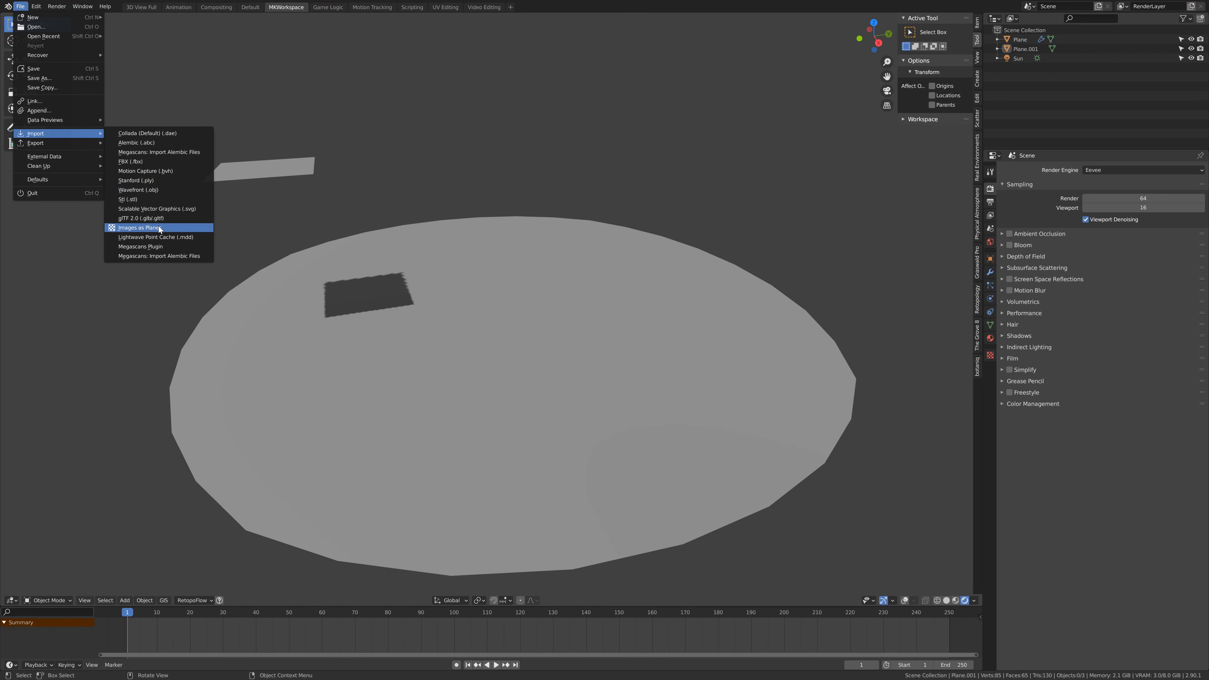
pyautogui.click(147, 227)
pyautogui.doubleClick(476, 284)
pyautogui.press('g')
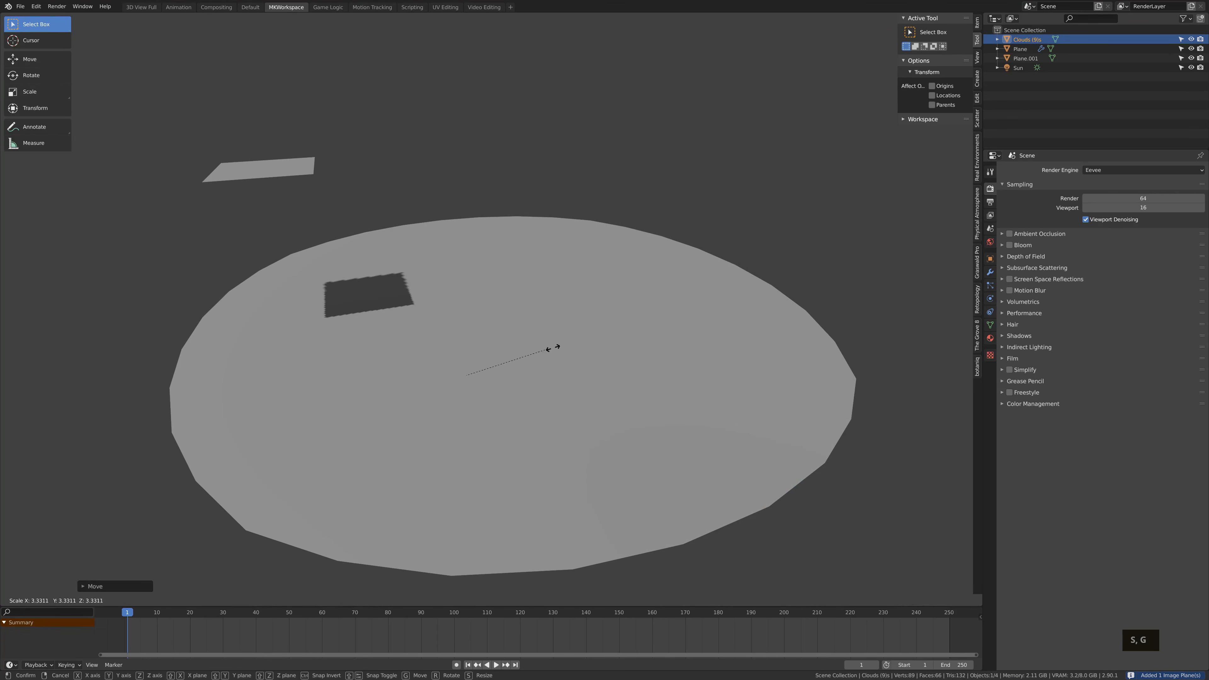
pyautogui.press('z')
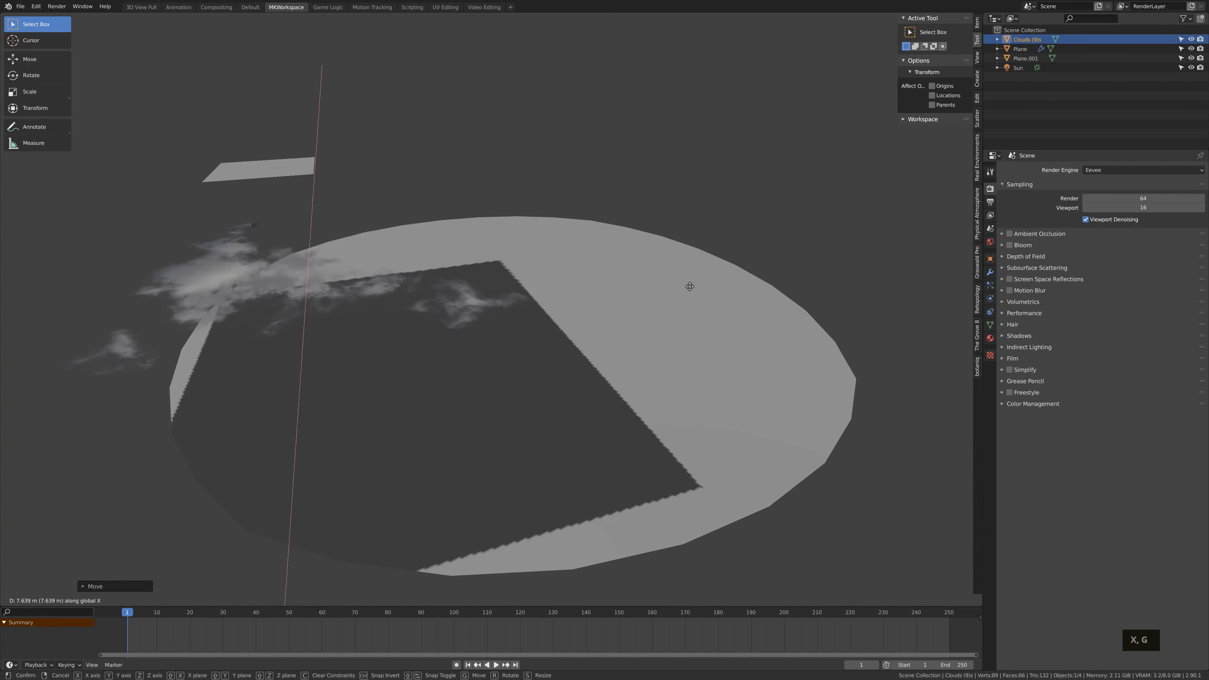
pyautogui.click(750, 203)
# Set the cloud material's shadow mode to Alpha Hashed
pyautogui.click(990, 338)
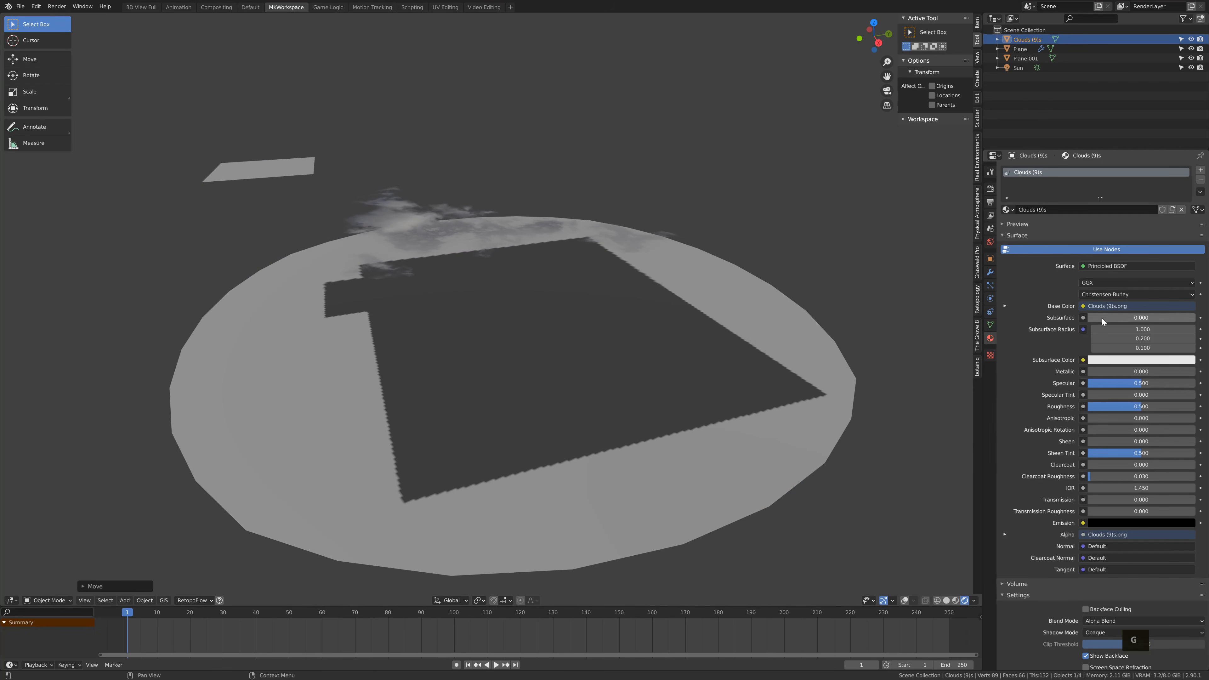
pyautogui.scroll(-3, 1061, 407)
pyautogui.click(1142, 570)
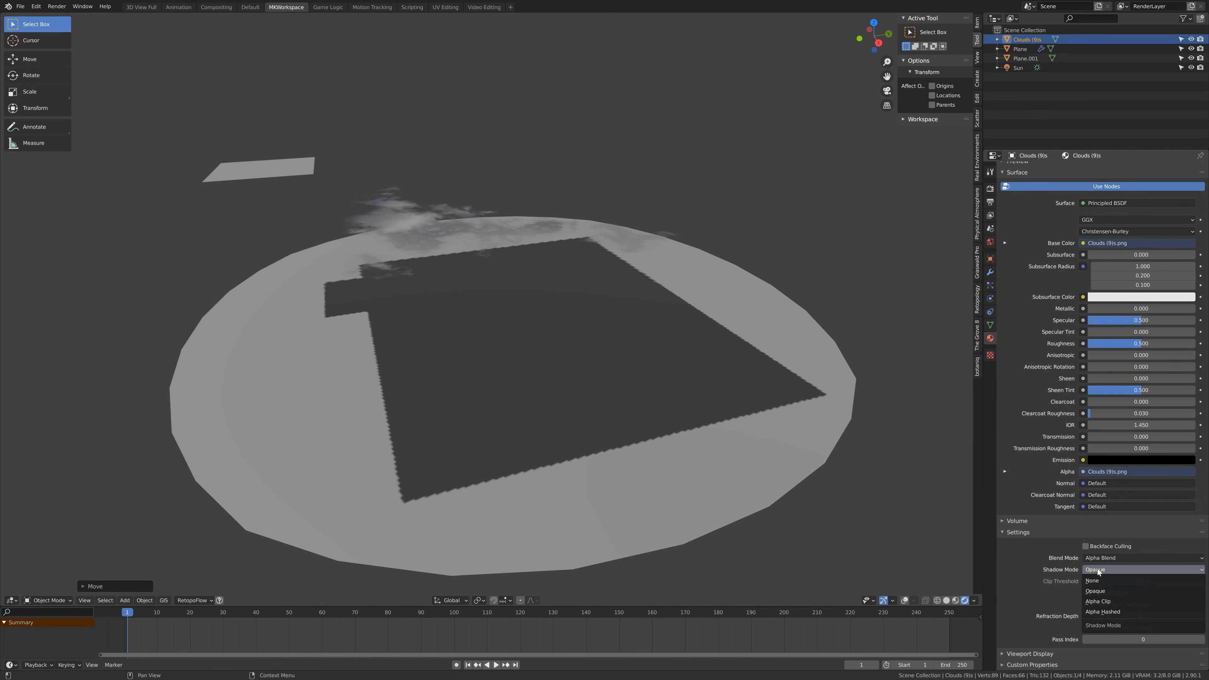
pyautogui.click(1109, 614)
# Reposition the cloud image plane above the ground and scale it up to spread its shadow
pyautogui.press('g')
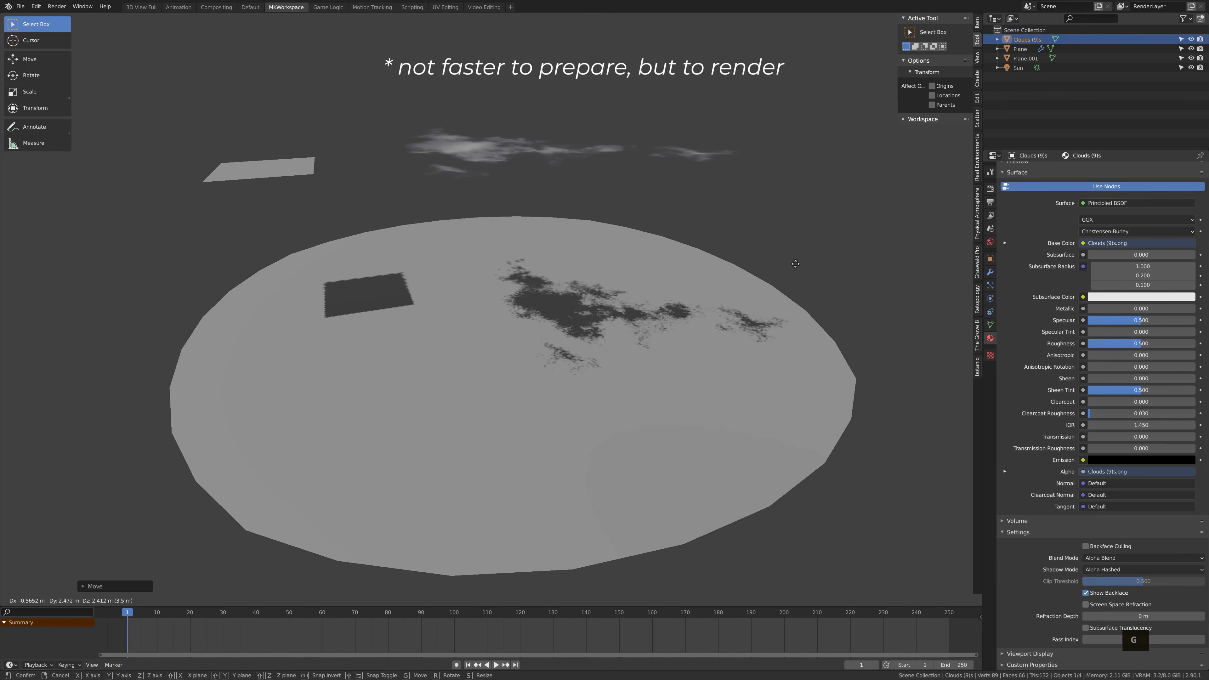
pyautogui.click(747, 282)
pyautogui.press('s')
pyautogui.click(830, 284)
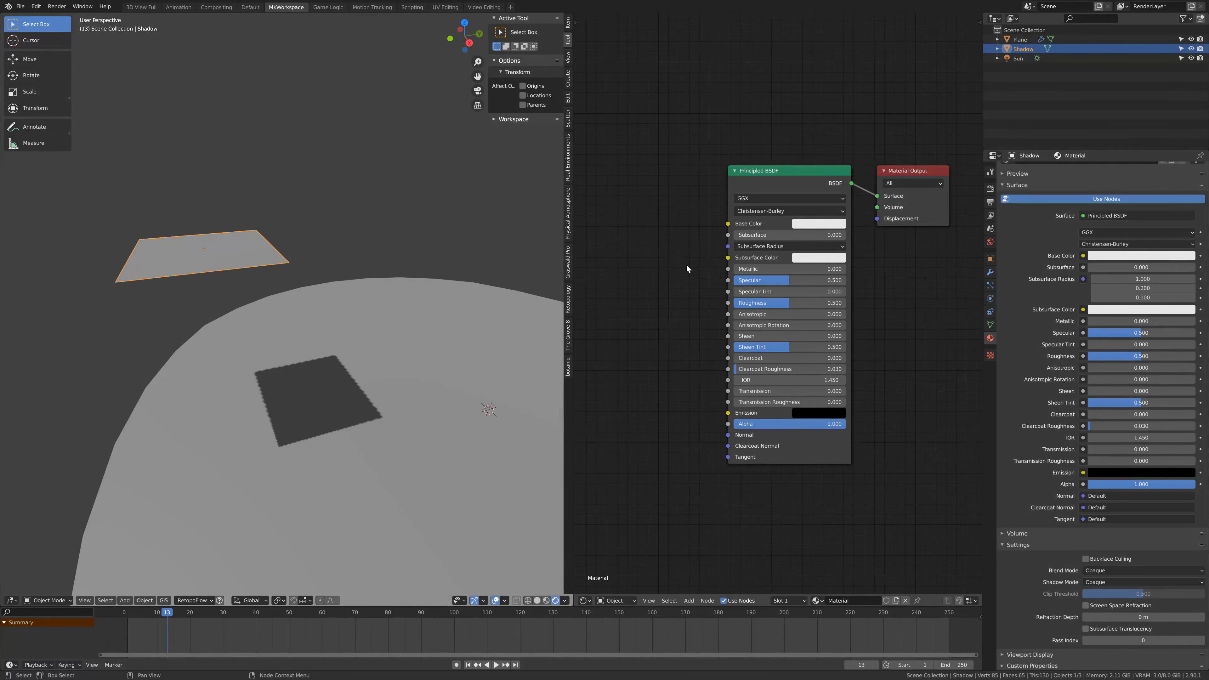
# Add a Noise Texture node to the Shadow plane's material and connect its Color to the Principled BSDF's Alpha
pyautogui.hotkey('shift', 'a')
pyautogui.write('noise')
pyautogui.click(691, 284)
pyautogui.click(603, 246)
pyautogui.moveTo(694, 283); pyautogui.dragTo(747, 285, button='middle')
pyautogui.moveTo(715, 258); pyautogui.dragTo(780, 425)
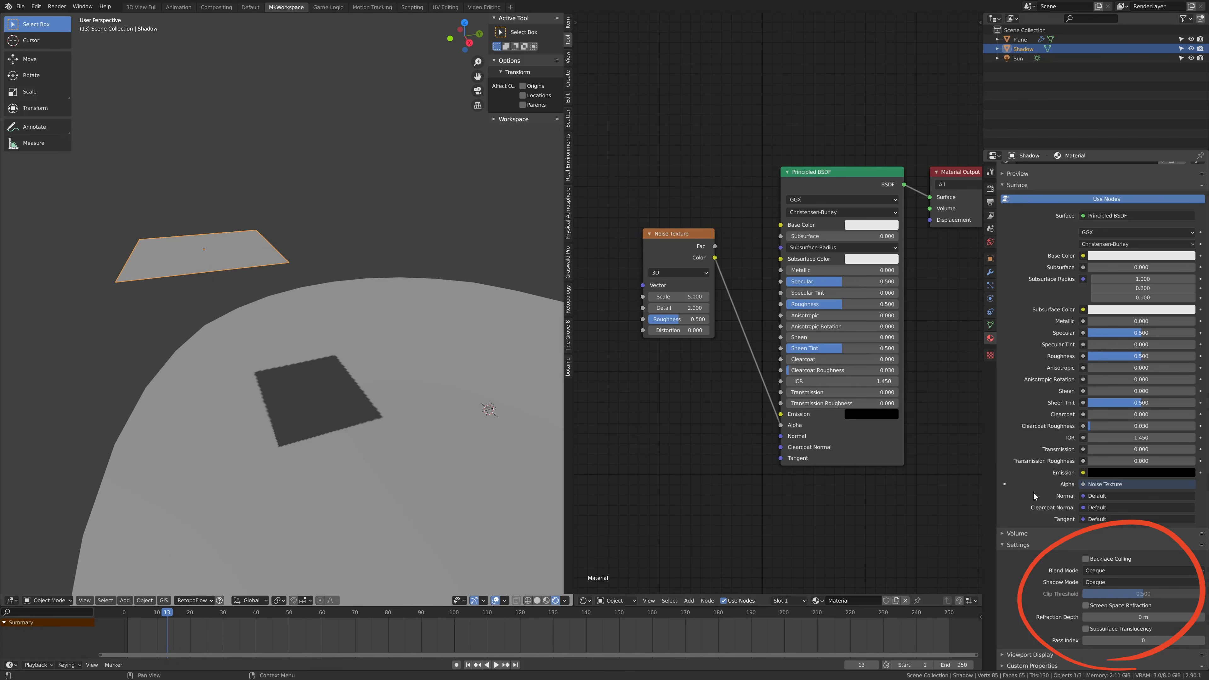
# Set the Shadow plane material's blend mode to Alpha Blend and its shadow mode to Alpha Hashed
pyautogui.click(1098, 571)
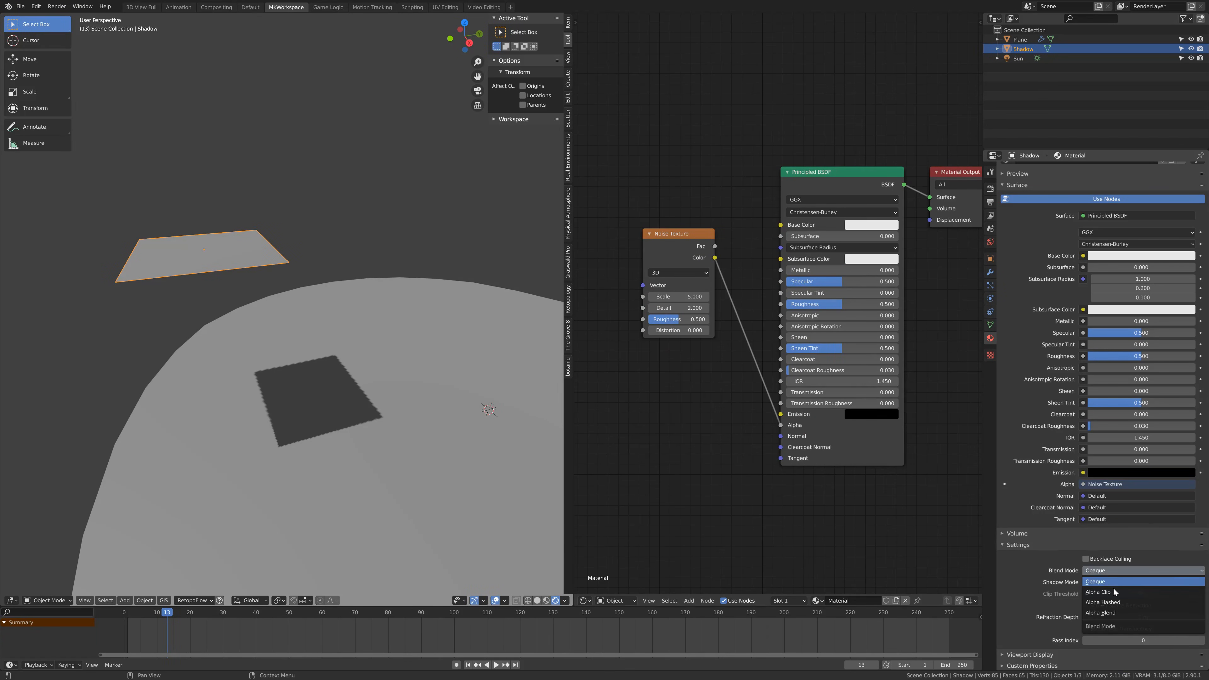
pyautogui.click(1111, 612)
pyautogui.click(1107, 582)
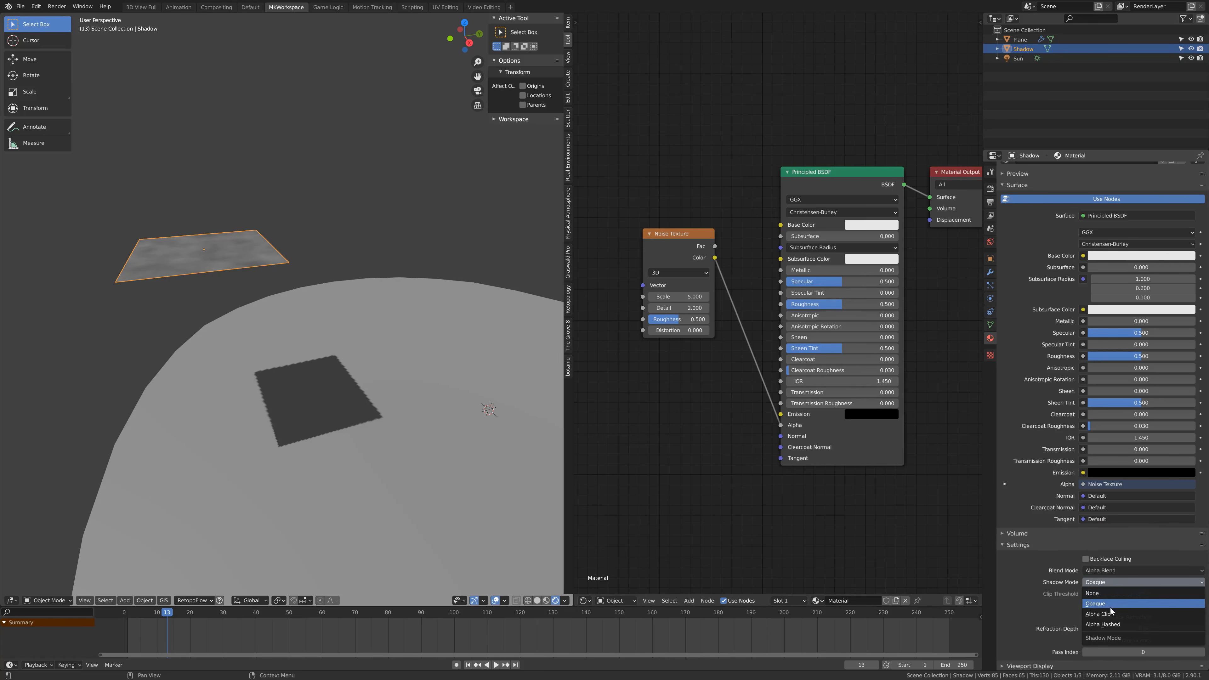
pyautogui.click(1110, 622)
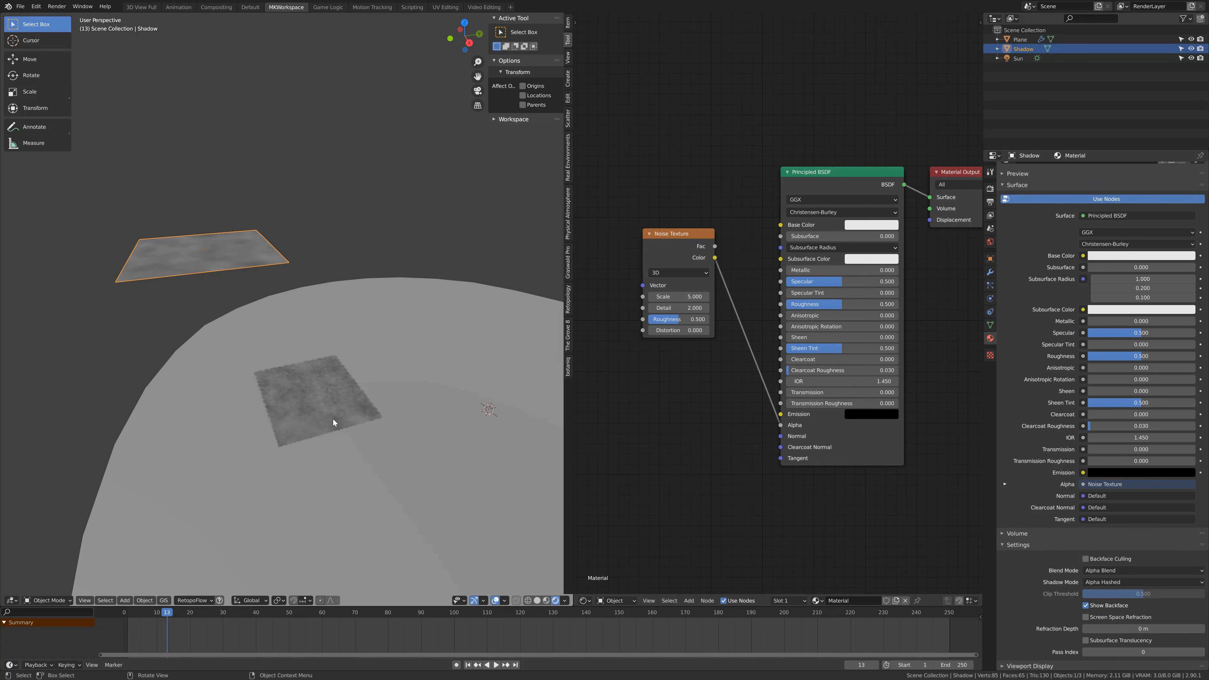
# Adjust the Noise Texture's scale and insert a ColorRamp between it and Alpha, moving the white stop inward for more contrast
pyautogui.moveTo(678, 296); pyautogui.dragTo(704, 296)
pyautogui.hotkey('shift', 'a')
pyautogui.click(747, 383)
pyautogui.write('ramp')
pyautogui.click(770, 399)
pyautogui.click(749, 349)
pyautogui.moveTo(866, 391); pyautogui.dragTo(809, 392)
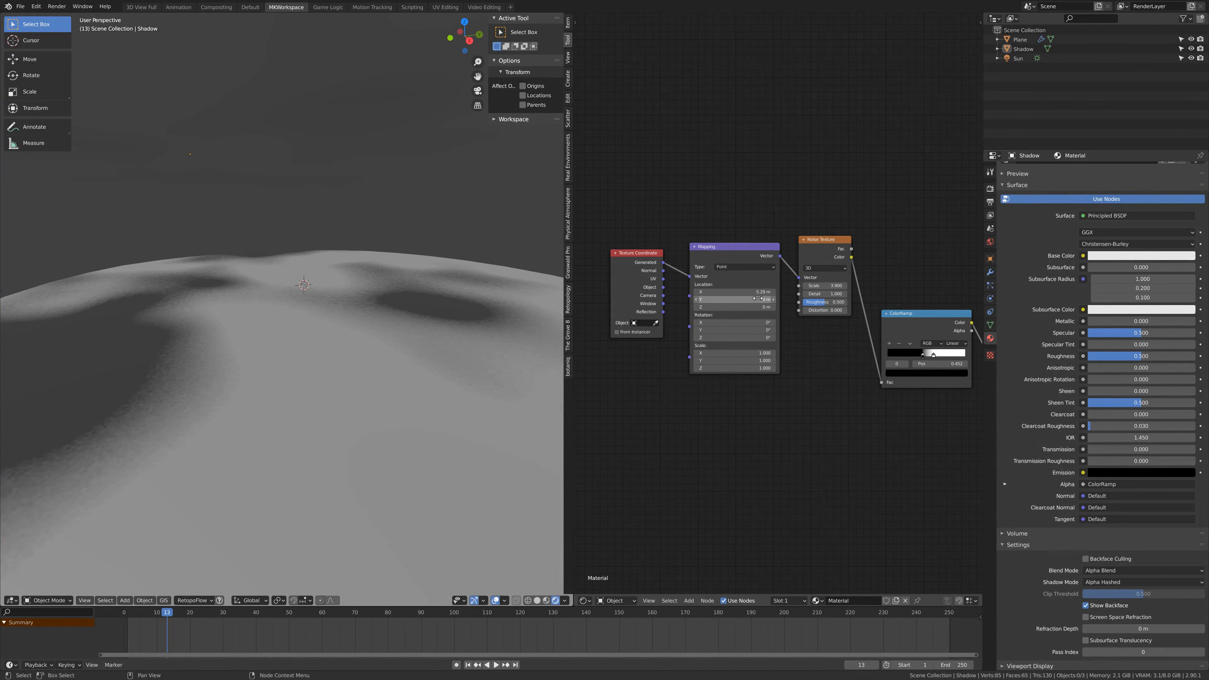
# Change the Mapping node's Y location to shift the shadow pattern across the ground
pyautogui.moveTo(757, 298)
pyautogui.mouseDown()
pyautogui.moveTo(742, 323)
pyautogui.moveTo(756, 322)
pyautogui.moveTo(757, 356)
pyautogui.moveTo(736, 356)
pyautogui.moveTo(761, 352)
pyautogui.mouseUp()
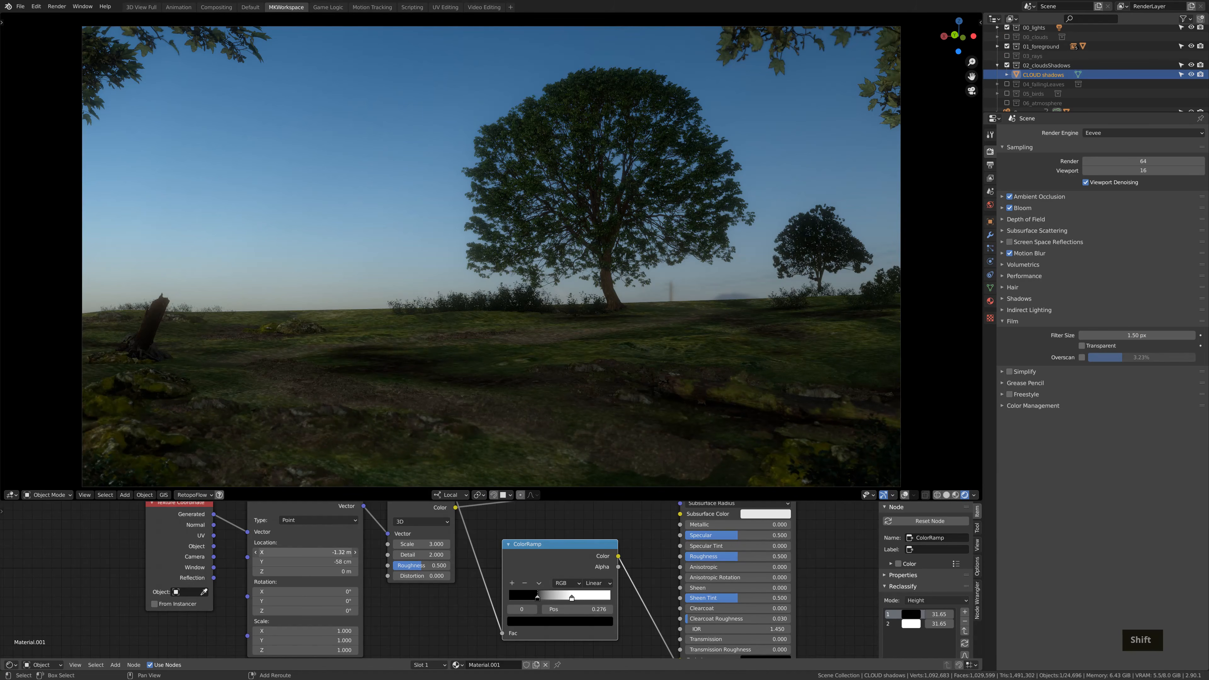
# Adjust the Mapping node's X location to slide the cloud shadow pattern sideways across the ground
pyautogui.keyDown('shift'); pyautogui.moveTo(305, 551); pyautogui.dragTo(295, 552); pyautogui.keyUp('shift')
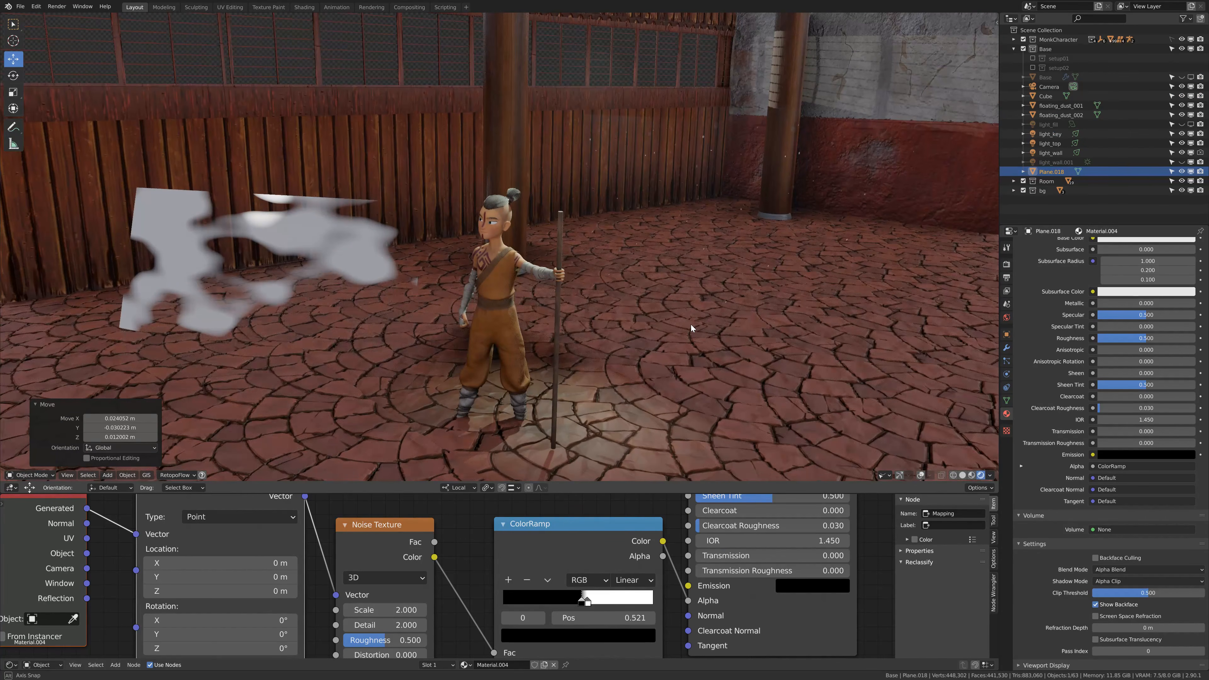
# Look through the camera in the monk scene and reposition the transparent noise-textured plane to change the shadow it casts
pyautogui.moveTo(732, 322); pyautogui.dragTo(785, 320, button='middle')
pyautogui.press('KP_0')
pyautogui.press('g')
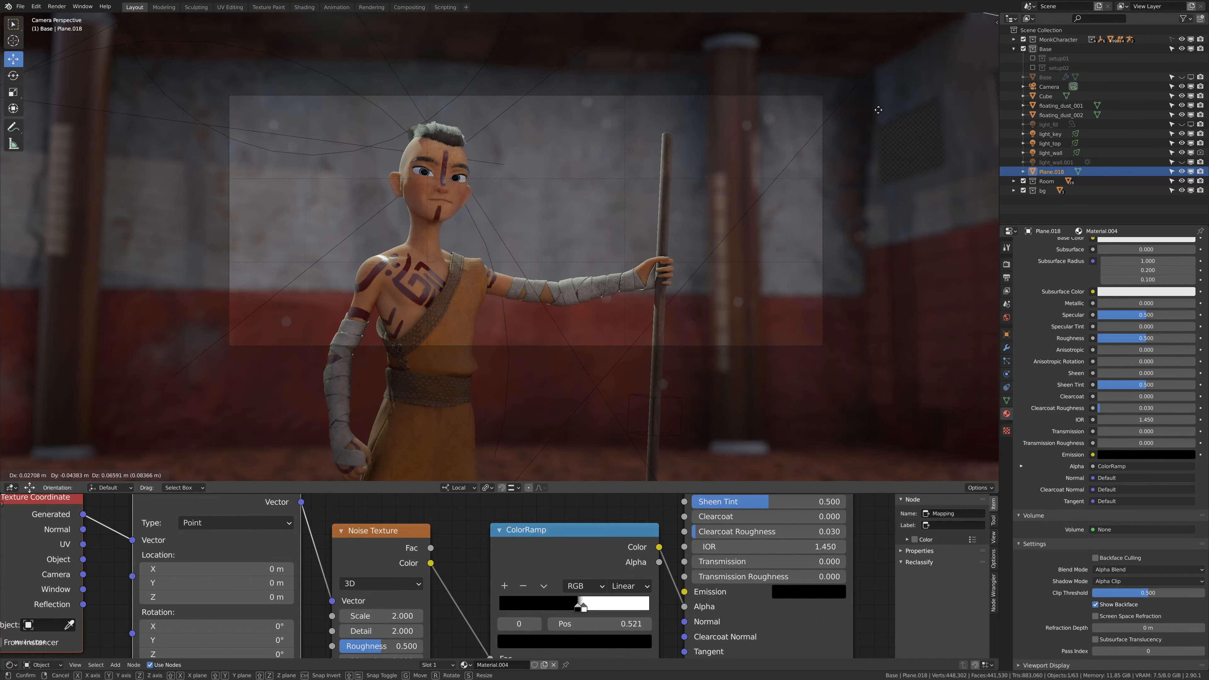
pyautogui.click(871, 141)
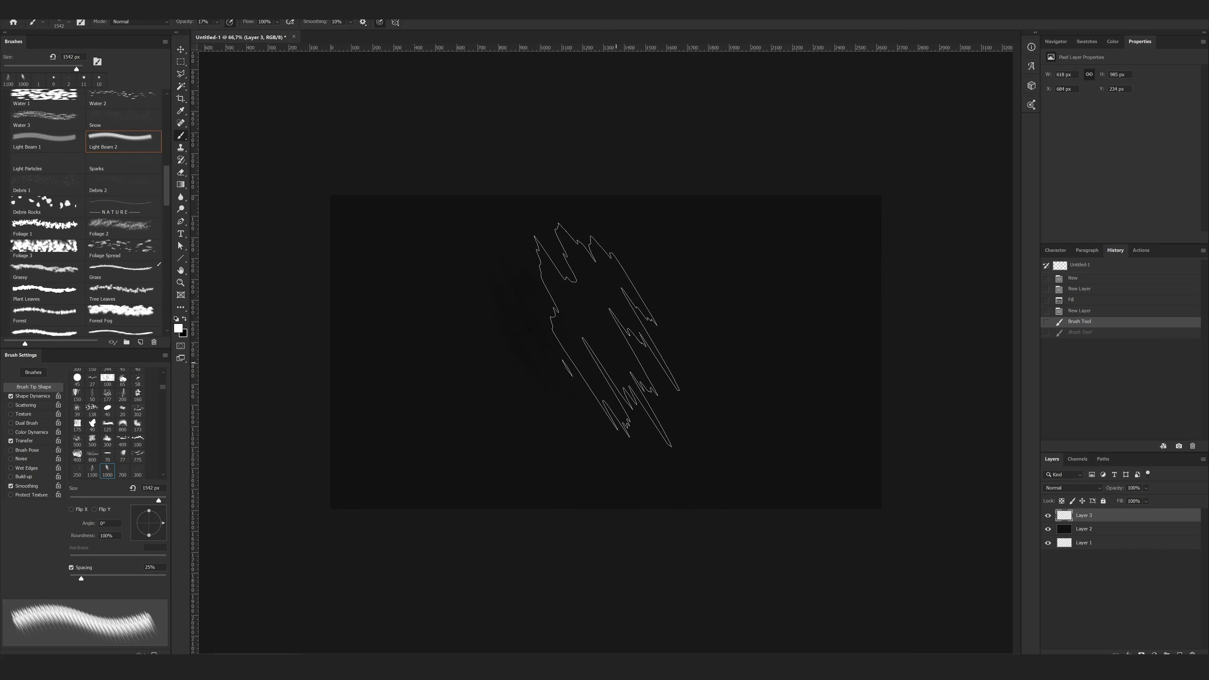
# Stamp another Light Beam 2 brush mark on Layer 3 and free-transform the rays so they stretch diagonally across the canvas
pyautogui.click(585, 329)
pyautogui.hotkey('ctrl', 't')
pyautogui.moveTo(630, 191); pyautogui.dragTo(503, 217)
pyautogui.keyDown('alt'); pyautogui.moveTo(574, 166); pyautogui.dragTo(687, 41); pyautogui.keyUp('alt')
pyautogui.moveTo(647, 254); pyautogui.dragTo(636, 263)
pyautogui.press('Return')
# Load Layer 3's pixels as a selection, create a new alpha channel from it by inverting the selected area, and deselect
pyautogui.keyDown('ctrl'); pyautogui.click(1064, 516); pyautogui.keyUp('ctrl')
pyautogui.keyDown('ctrl'); pyautogui.click(1064, 515); pyautogui.keyUp('ctrl')
pyautogui.click(1078, 459)
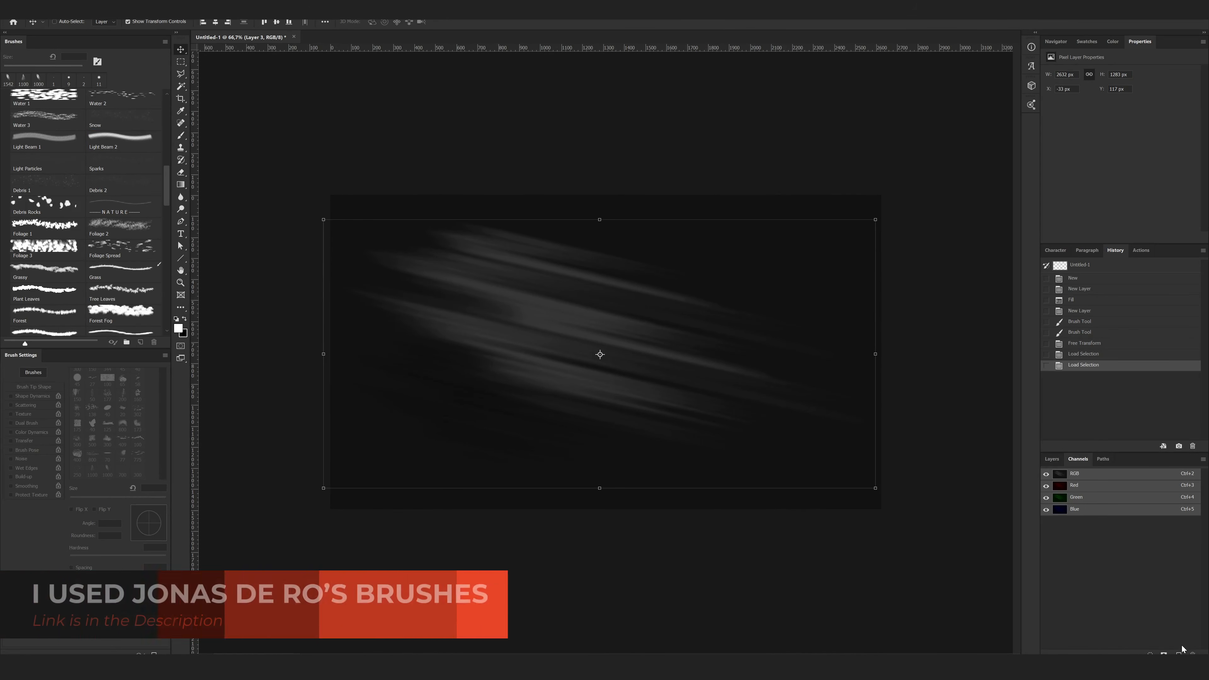
pyautogui.click(1178, 653)
pyautogui.hotkey('ctrl', 'i')
pyautogui.hotkey('ctrl', 'd')
# Delete Layer 2 and Layer 1 so only the light-ray layer is left on a transparent background
pyautogui.press('z')
pyautogui.click(1052, 459)
pyautogui.click(1090, 529)
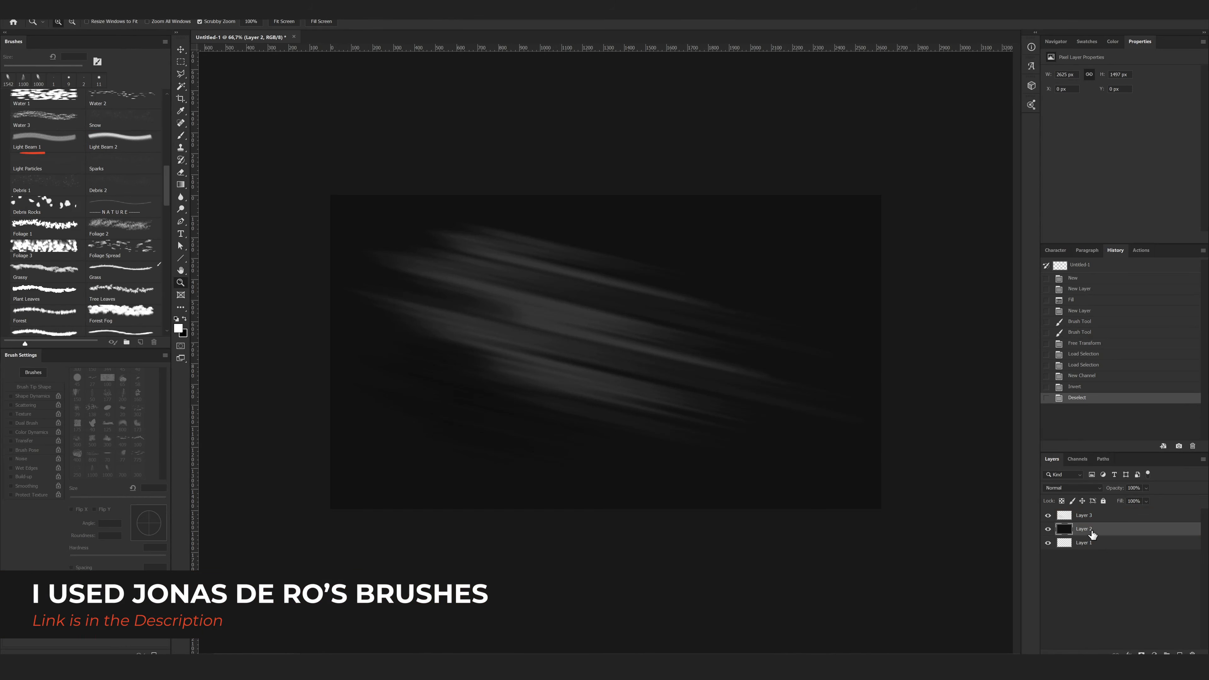
pyautogui.press('Delete')
pyautogui.press('Delete')
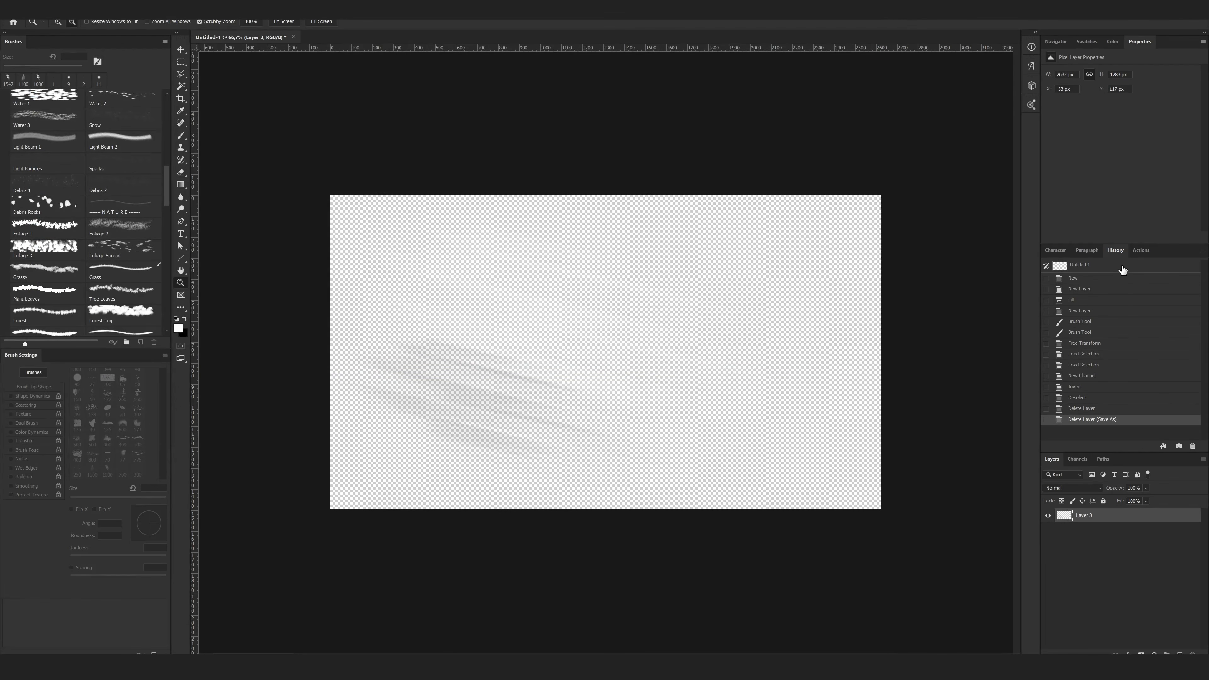
# Glance at the web image results for light ray textures, and switch to Blender to import rays.png as an image plane
pyautogui.hotkey('alt', 'Tab')
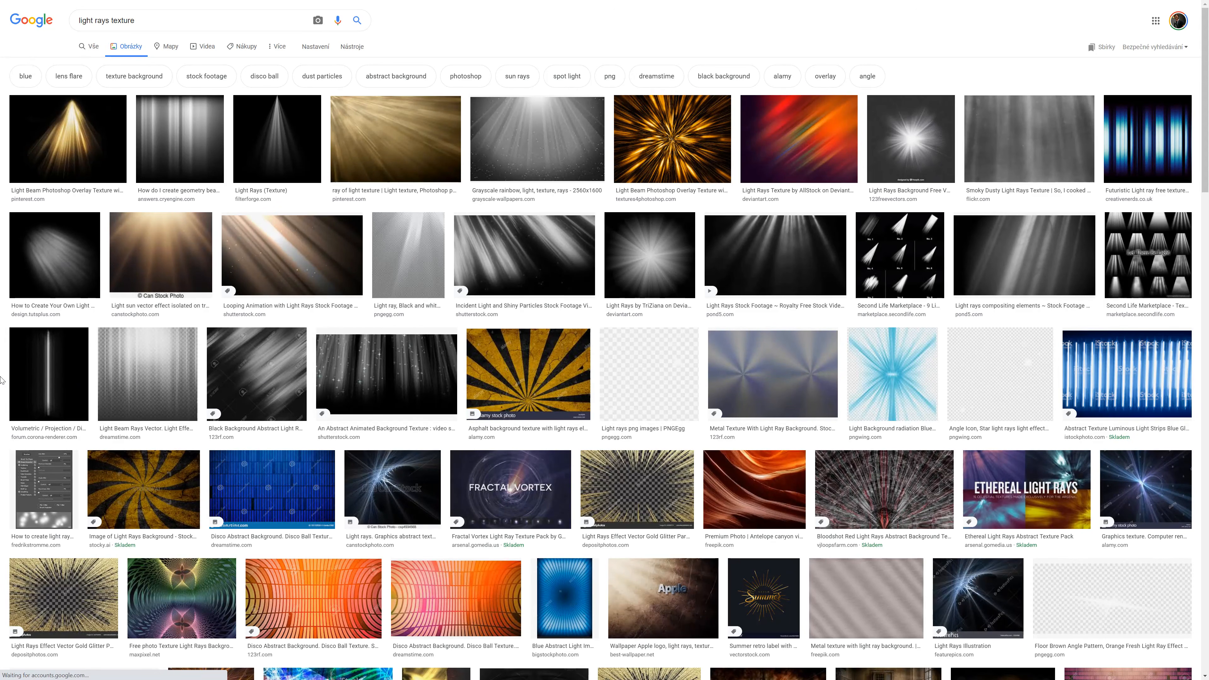
pyautogui.hotkey('alt', 'Tab')
pyautogui.click(20, 7)
pyautogui.moveTo(31, 138)
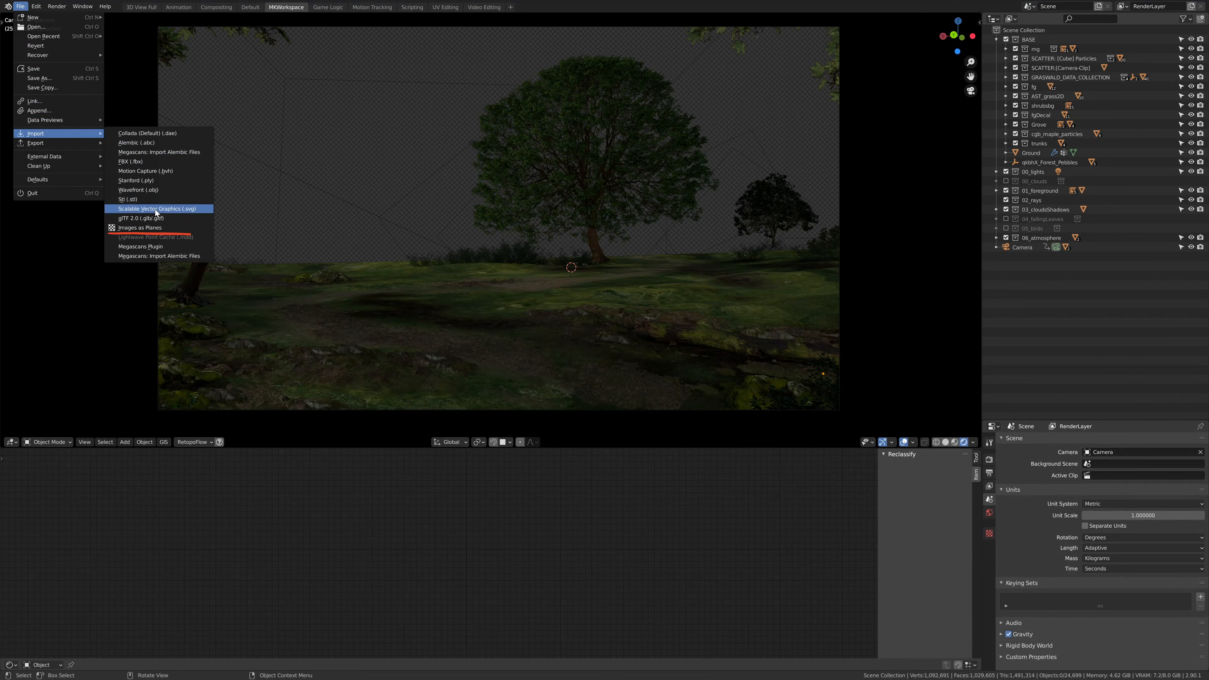
pyautogui.click(156, 228)
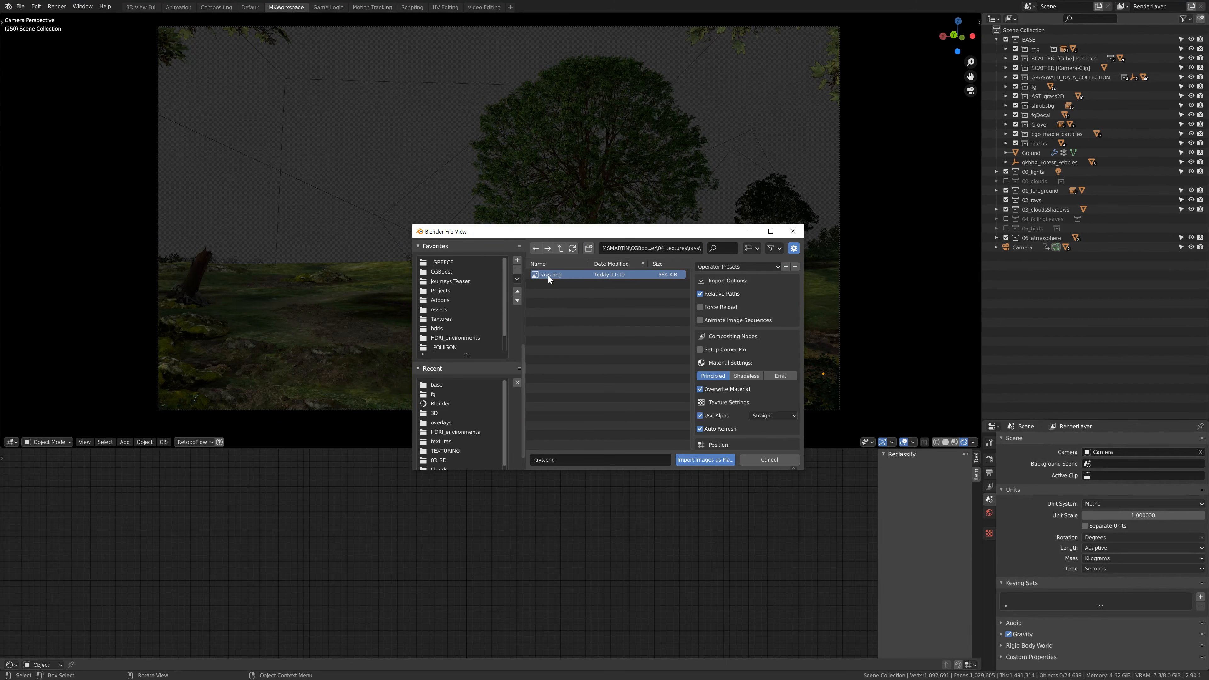
pyautogui.doubleClick(547, 276)
# Scale the rays plane up to about 4.8 times and move it over the left half of the camera view
pyautogui.press('s')
pyautogui.click(87, 270)
pyautogui.press('g')
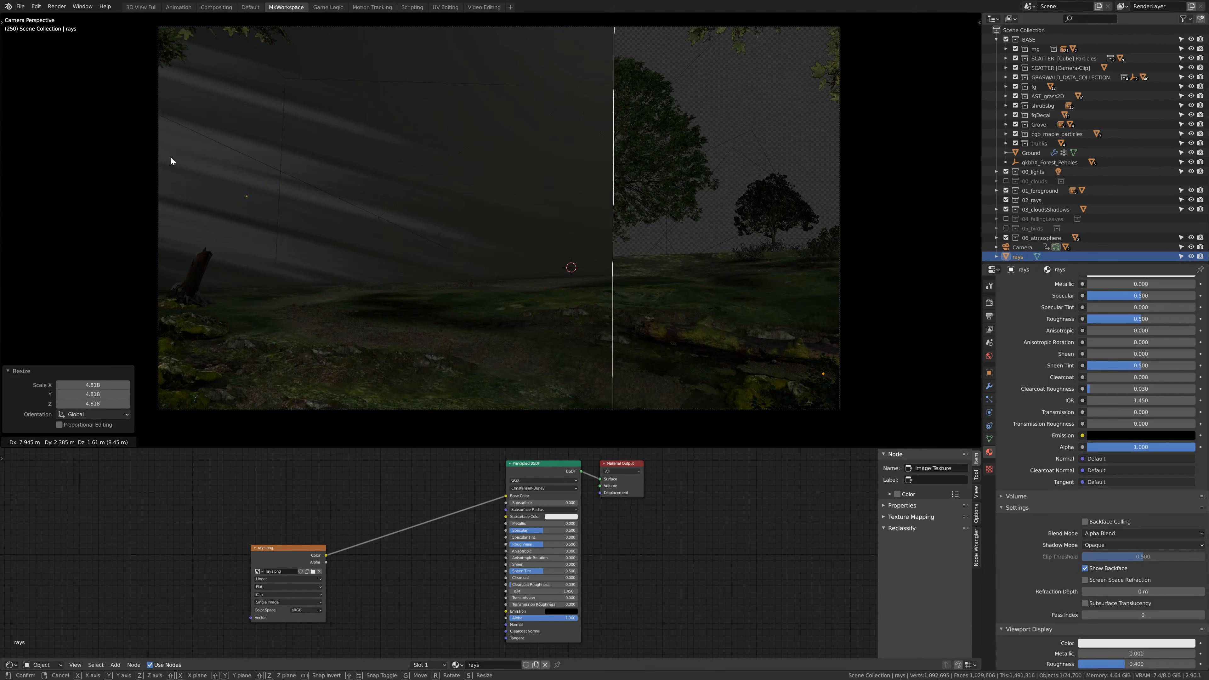
pyautogui.click(172, 161)
# Connect the rays image's Alpha to the Principled BSDF's Alpha and change the material's shadow mode
pyautogui.moveTo(326, 562); pyautogui.dragTo(402, 589)
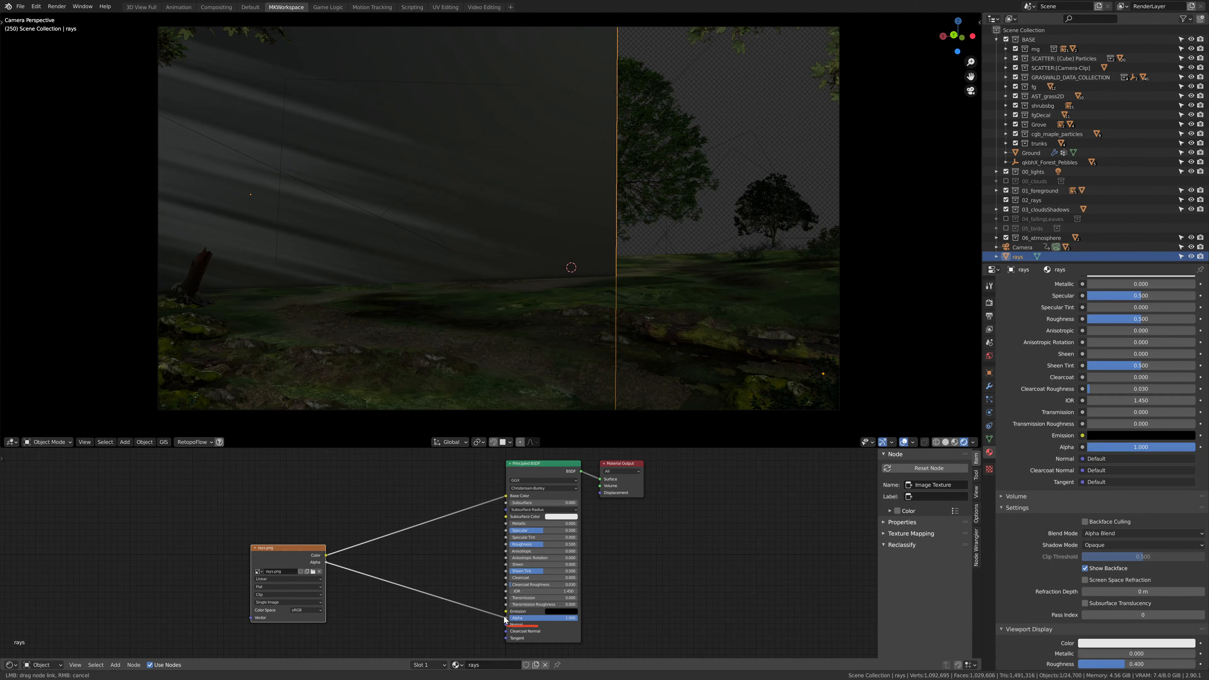
pyautogui.moveTo(532, 548); pyautogui.dragTo(505, 618)
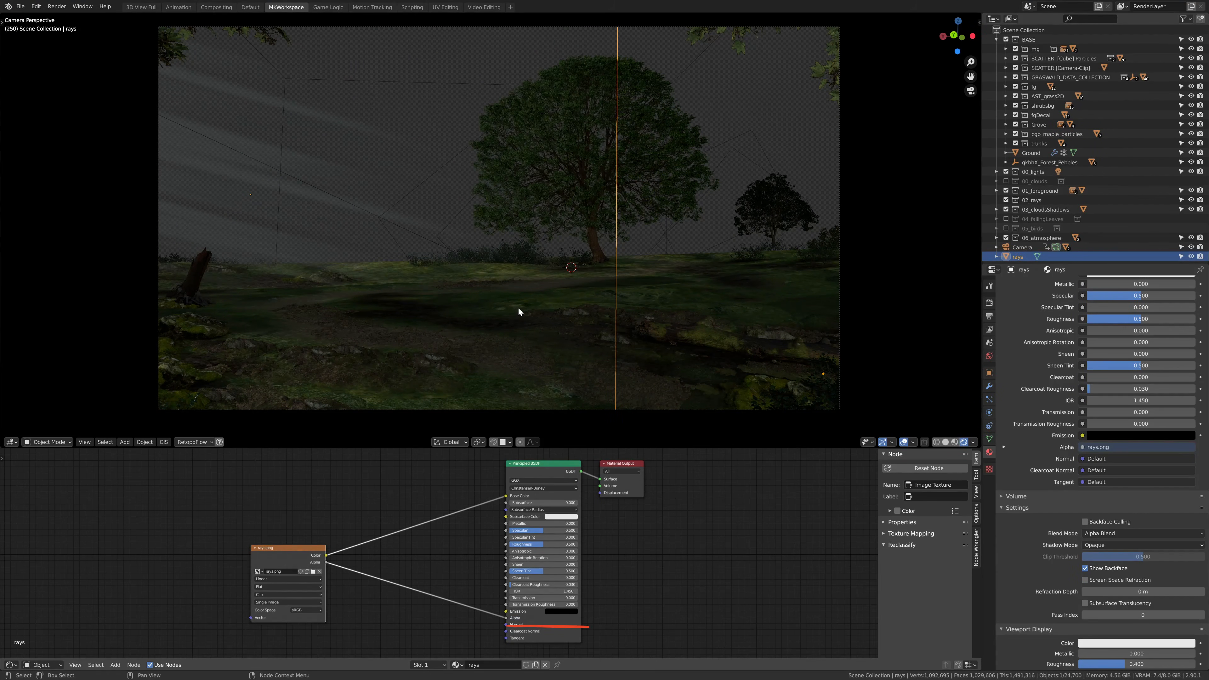
pyautogui.click(1100, 545)
pyautogui.click(1099, 587)
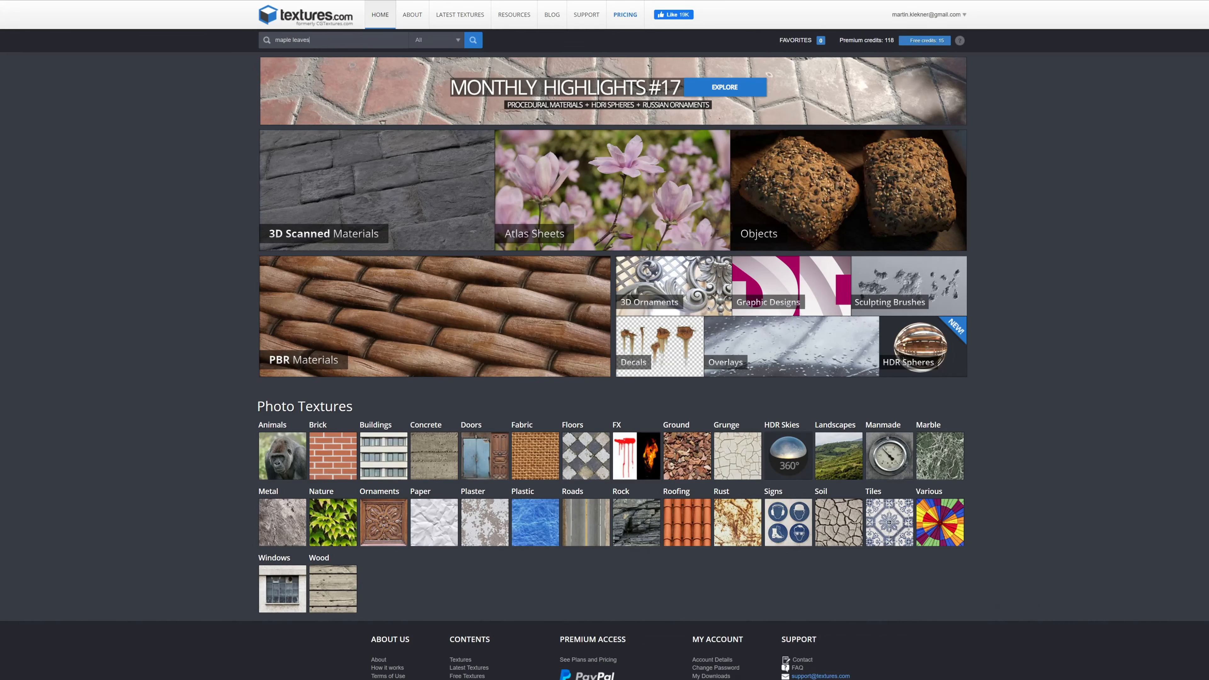
# Search textures.com for maple leaves and browse the images in the yellow maple leaf set
pyautogui.press('Return')
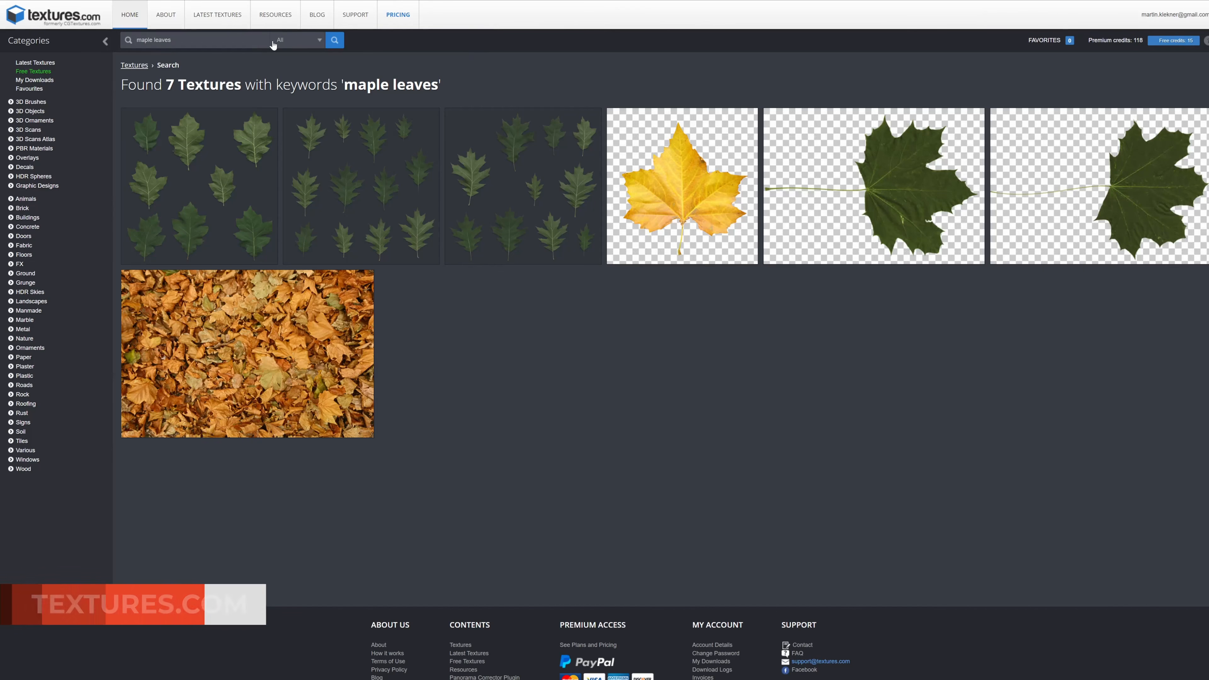
pyautogui.click(716, 199)
pyautogui.scroll(-3, 929, 170)
pyautogui.scroll(-6, 929, 174)
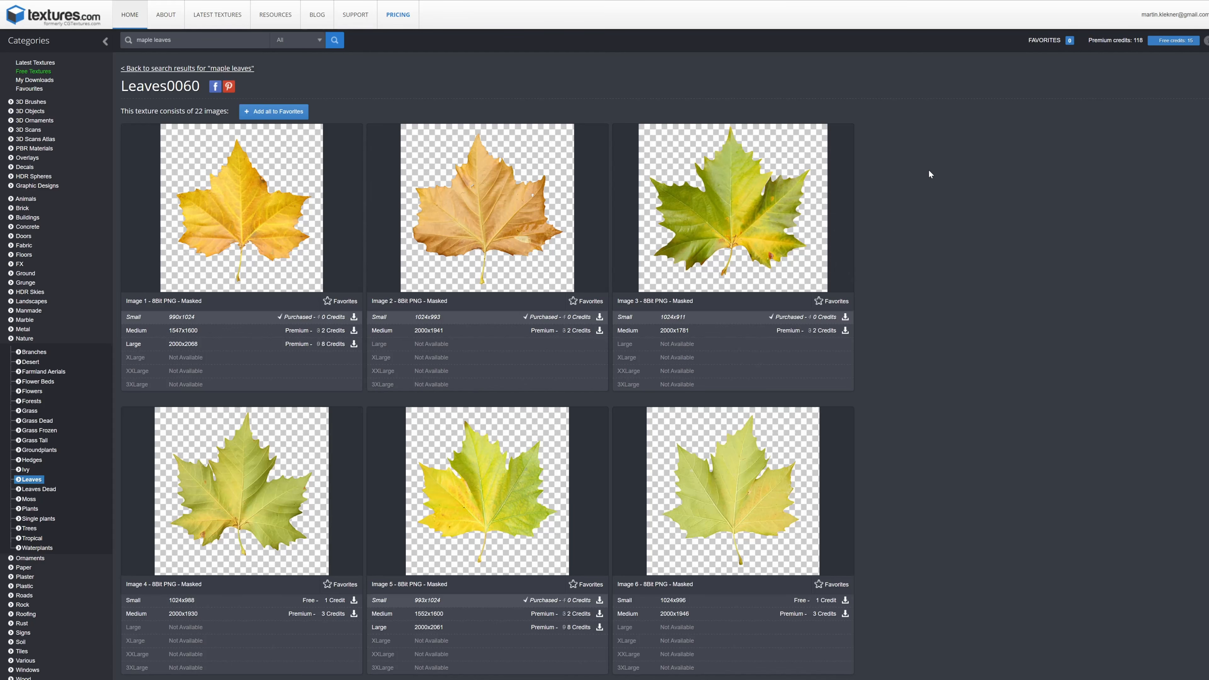
pyautogui.scroll(-10, 928, 174)
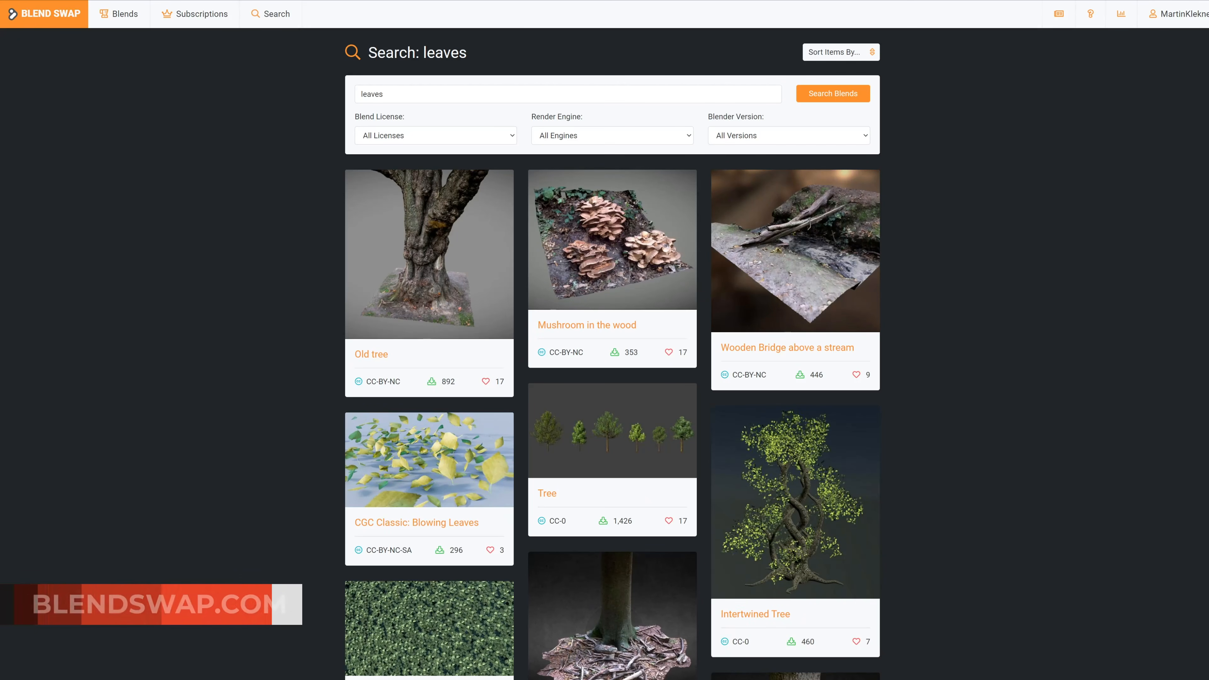
# Browse the leaves results on Blend Swap, and switch to Quixel Bridge to search its leaf atlases for maple
pyautogui.scroll(-6, 408, 100)
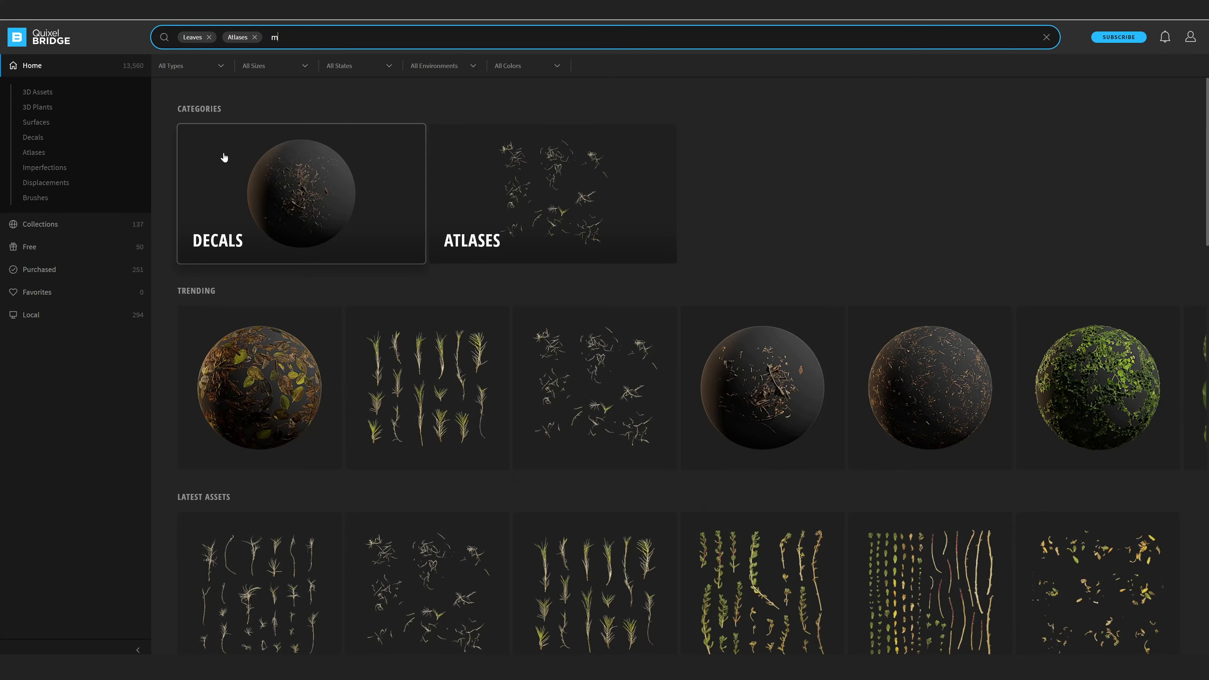
pyautogui.write('le')
pyautogui.press('Return')
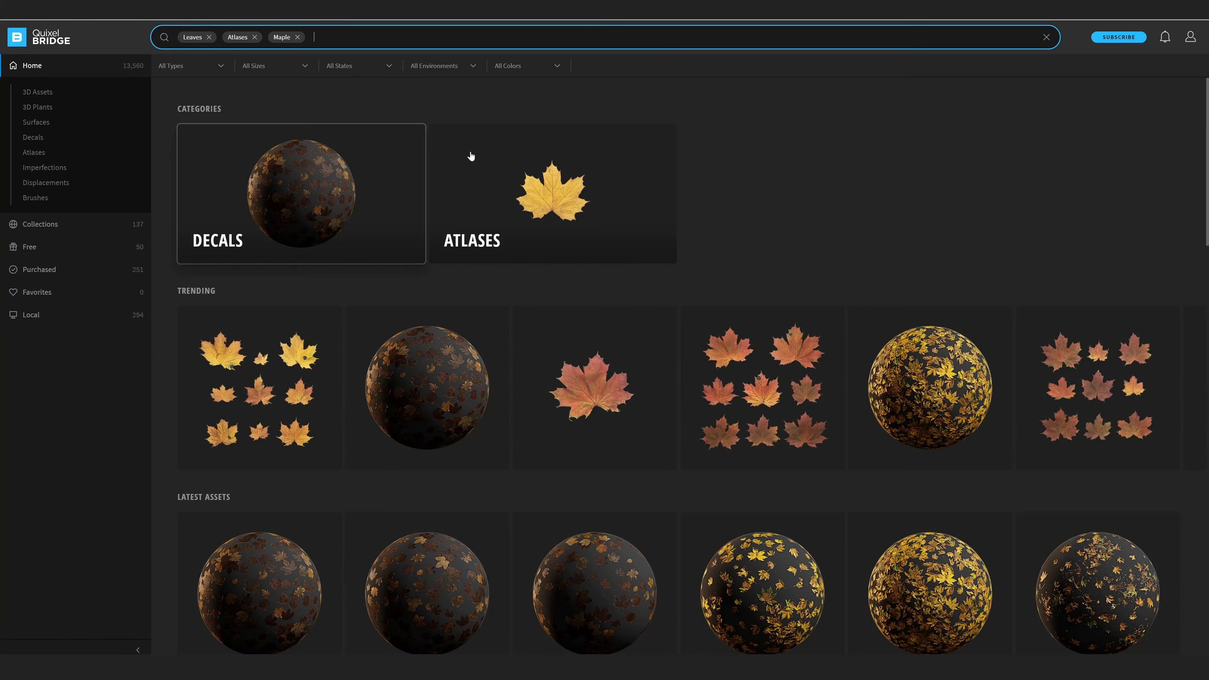
pyautogui.scroll(-8, 724, 243)
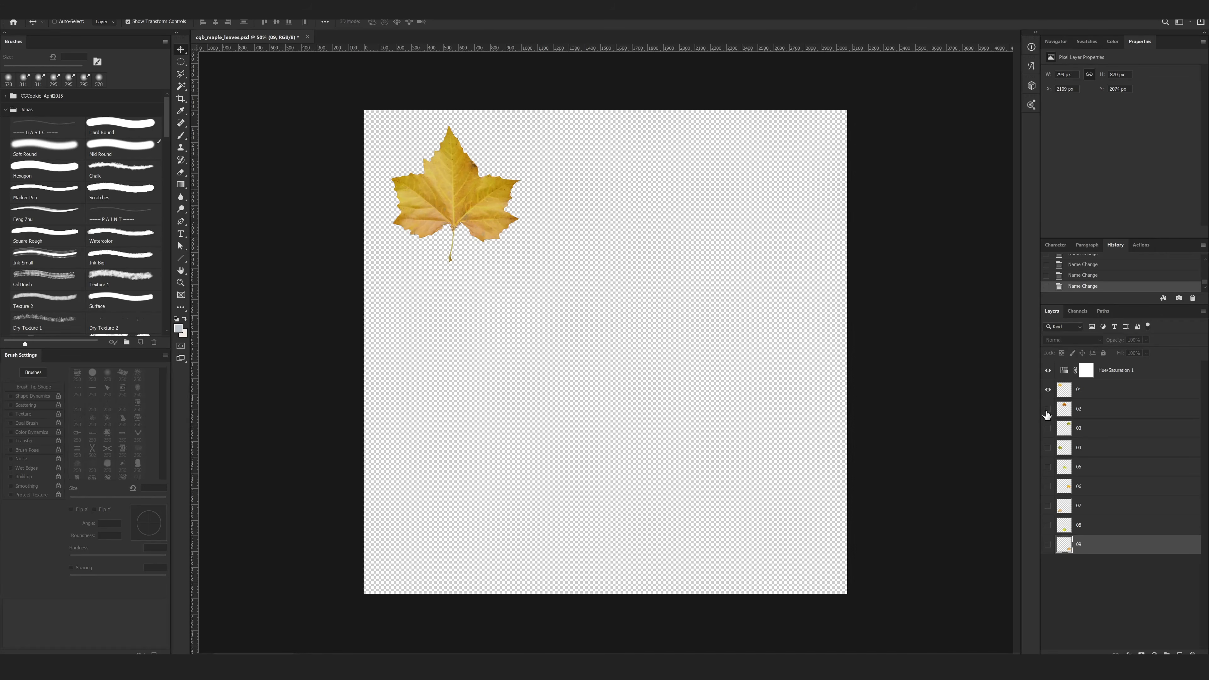
# Show leaf layers 02 through 09 in the maple leaves Photoshop document
pyautogui.moveTo(1046, 415); pyautogui.dragTo(1049, 548)
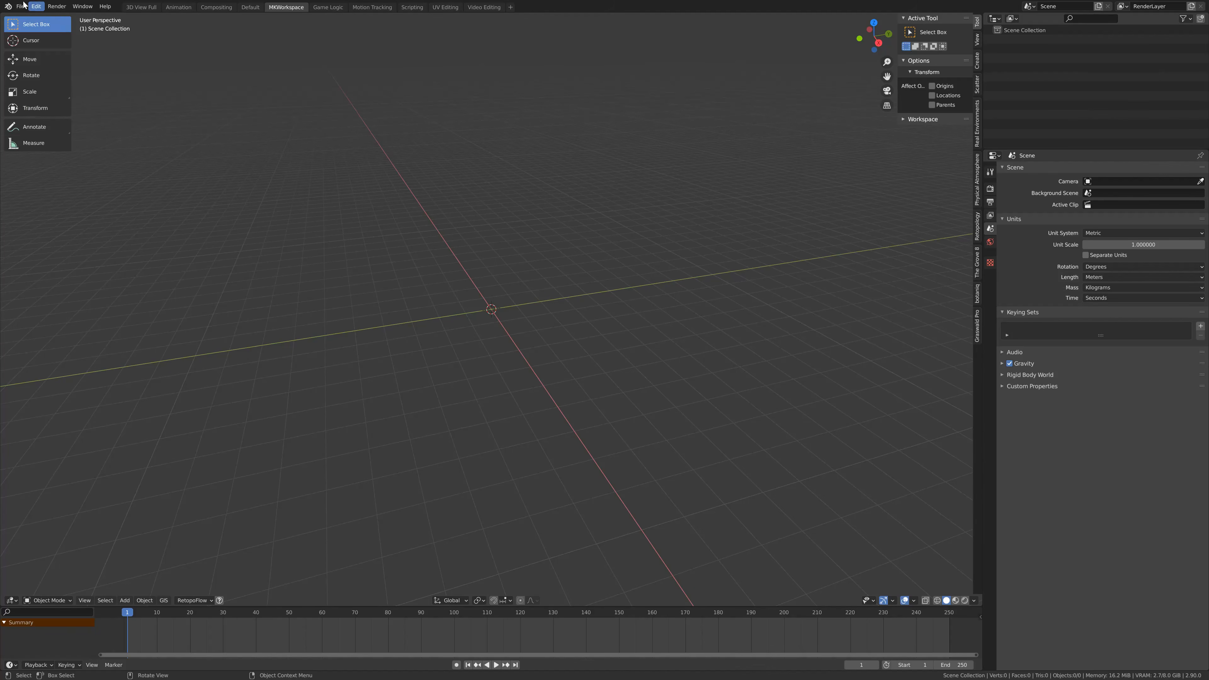
# Import the cgb_maple_leaves image into the empty Blender scene as an image plane
pyautogui.click(20, 6)
pyautogui.moveTo(32, 129)
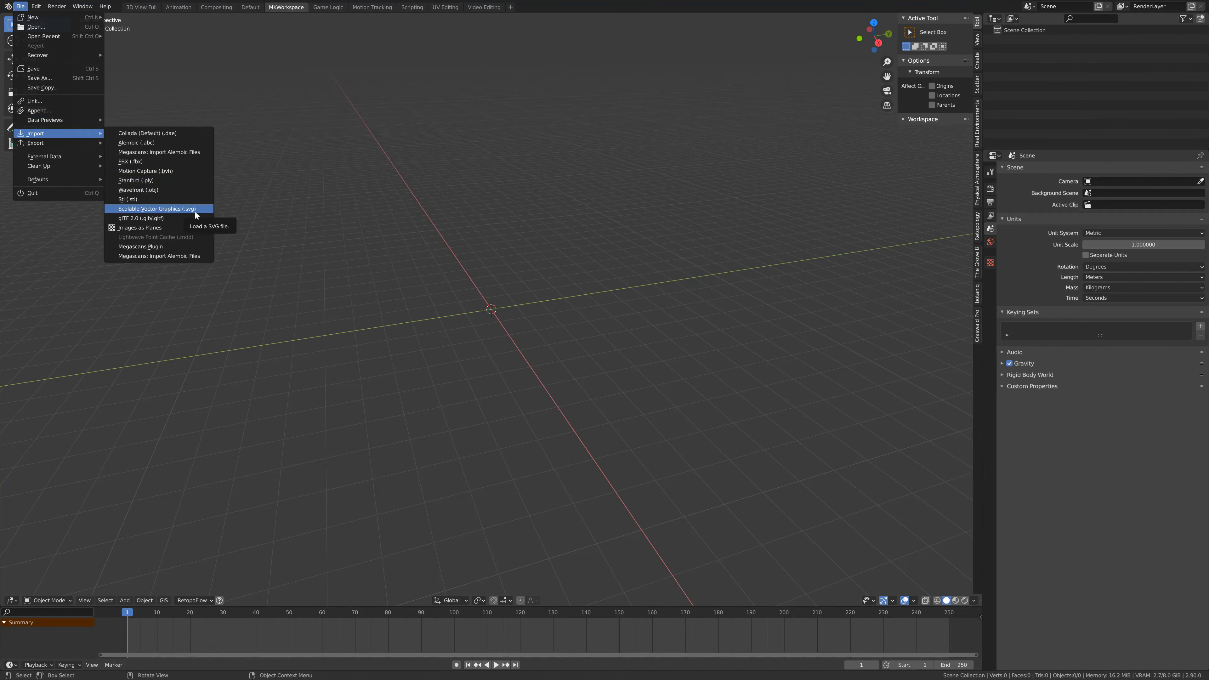
pyautogui.click(139, 227)
pyautogui.doubleClick(557, 329)
pyautogui.moveTo(527, 319); pyautogui.dragTo(542, 333, button='middle')
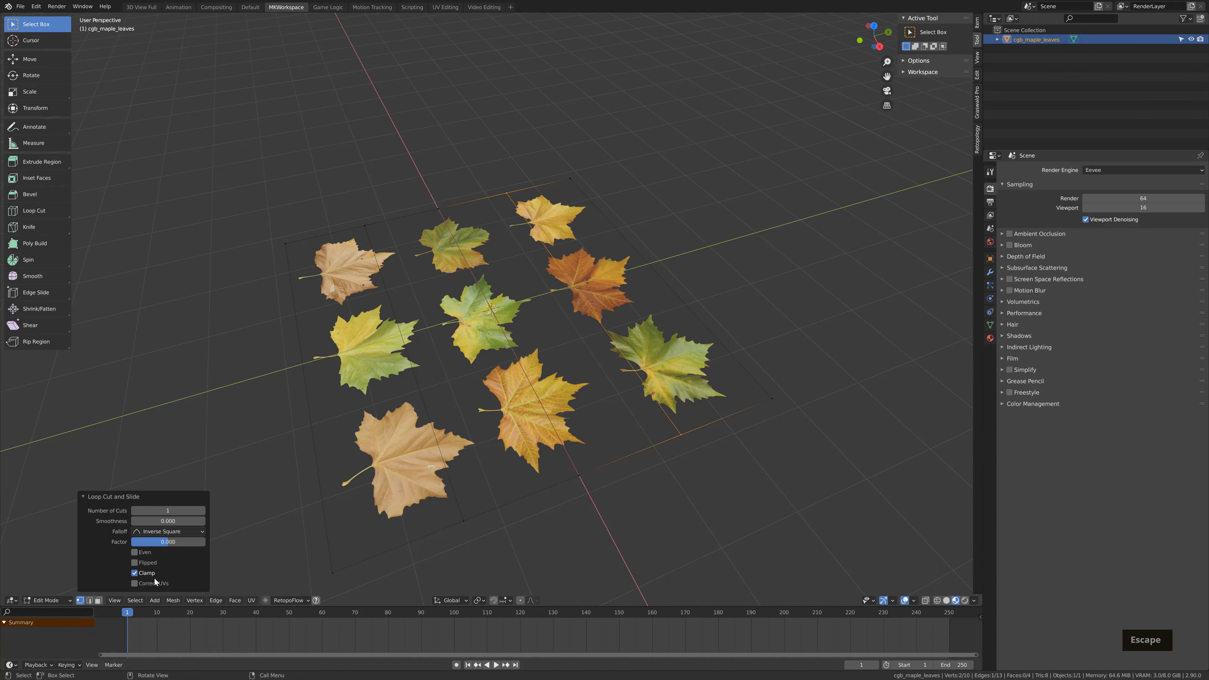
# Turn on Correct UVs for the loop cut, and slide the cuts and vertices on the plane to divide the leaves from each other
pyautogui.click(155, 583)
pyautogui.press('g')
pyautogui.press('g')
pyautogui.click(668, 271)
pyautogui.press('2')
pyautogui.click(415, 377)
pyautogui.press('g')
pyautogui.press('g')
pyautogui.click(453, 369)
pyautogui.hotkey('ctrl', 'r')
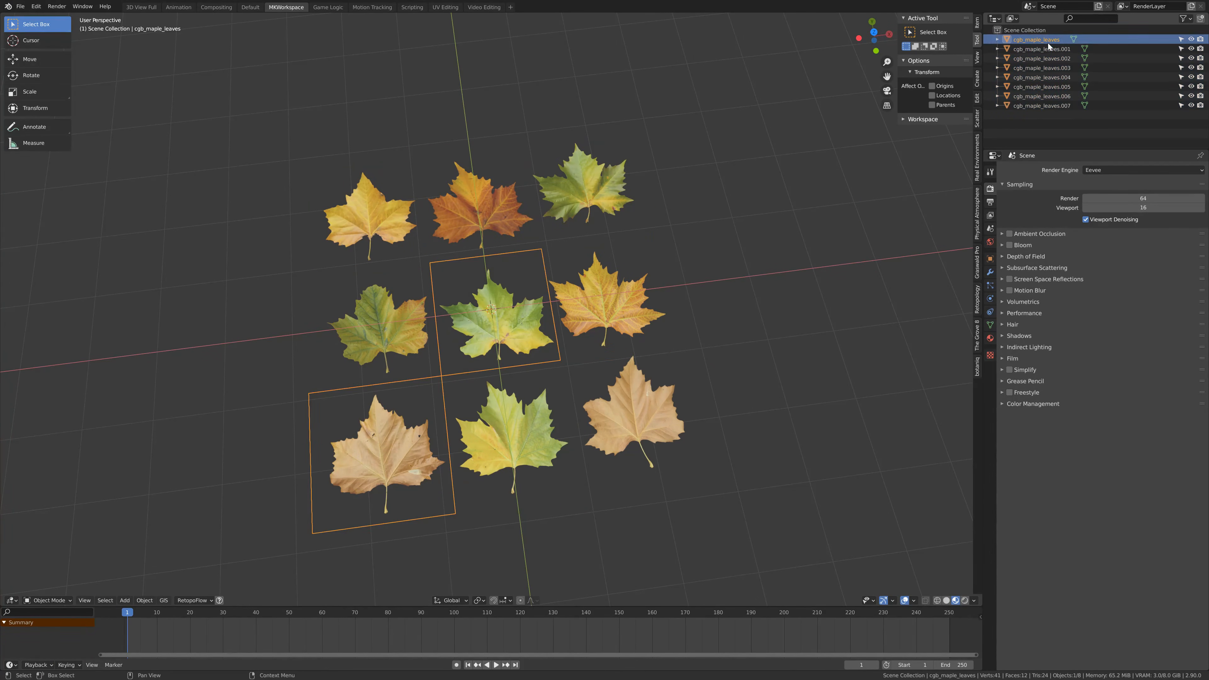
# Separate the selected face of the light-brown leaf into its own object
pyautogui.press('p')
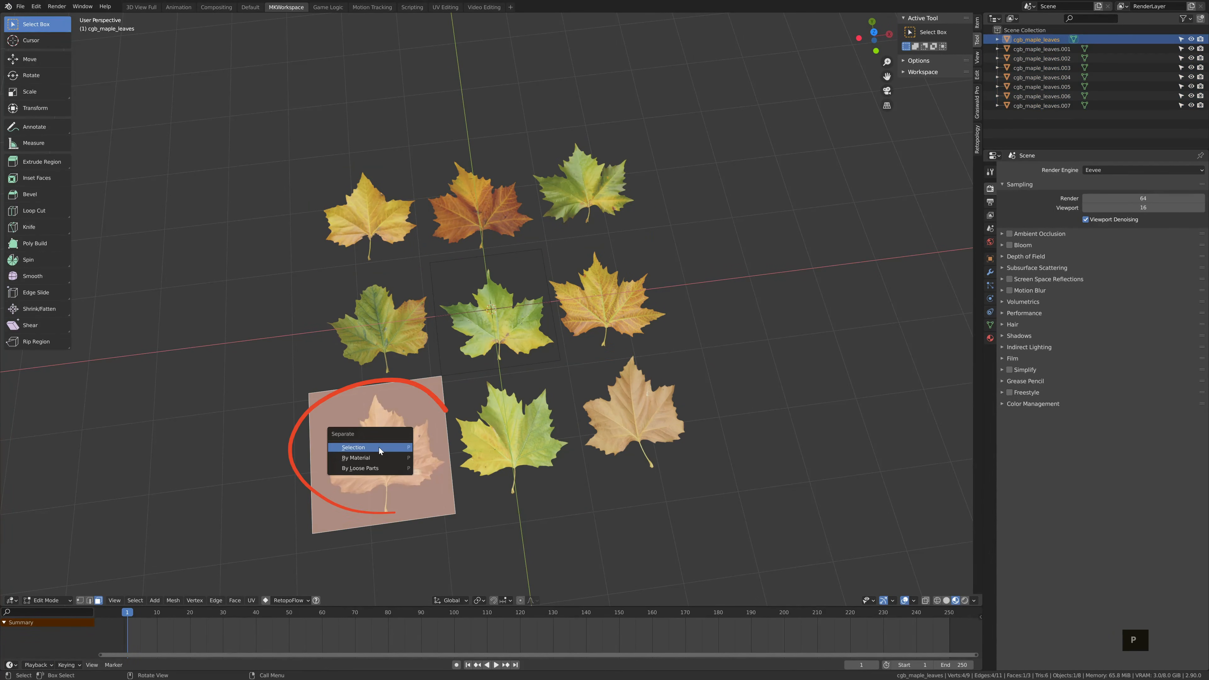
pyautogui.click(375, 448)
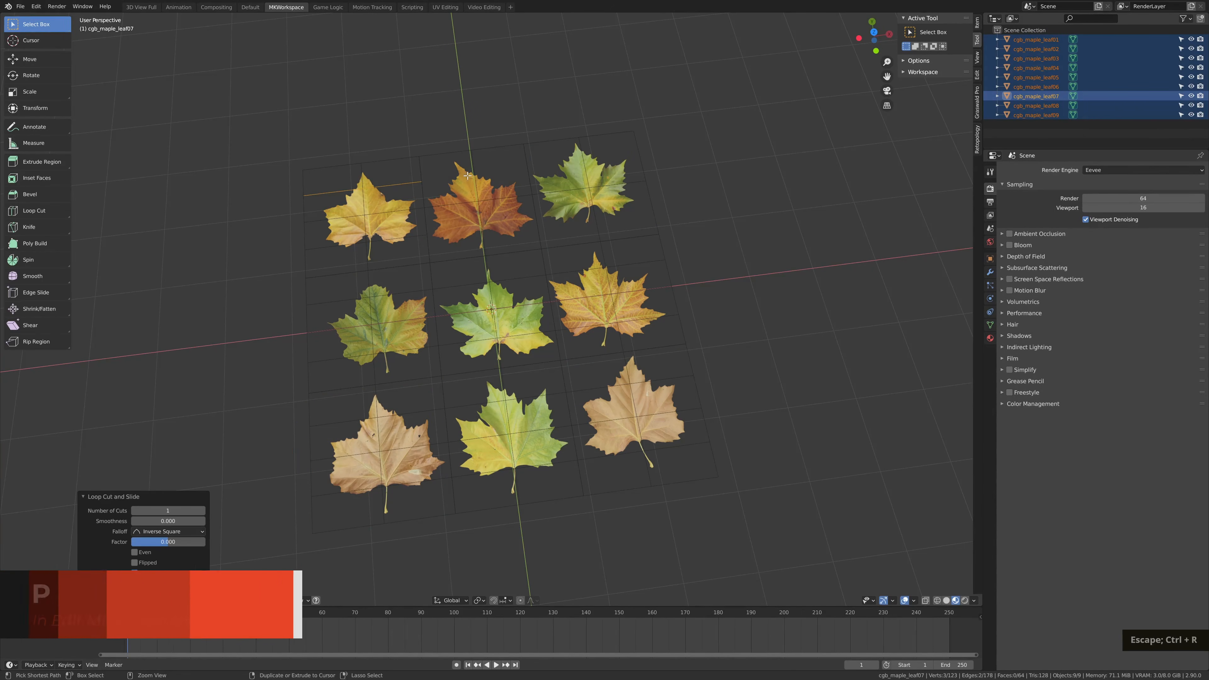
# Add loop cuts to the separated leaf meshes and move vertices vertically with proportional editing to bend a leaf
pyautogui.hotkey('ctrl', 'r')
pyautogui.press('Escape')
pyautogui.press('g')
pyautogui.press('z')
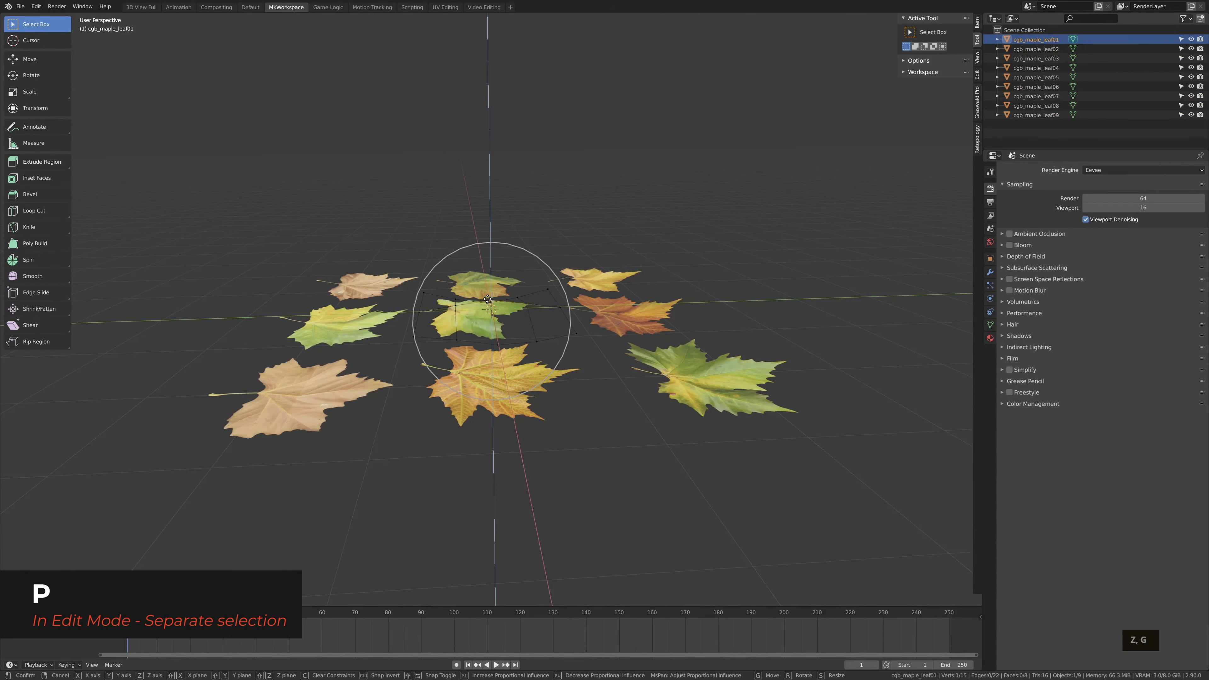
pyautogui.press('a')
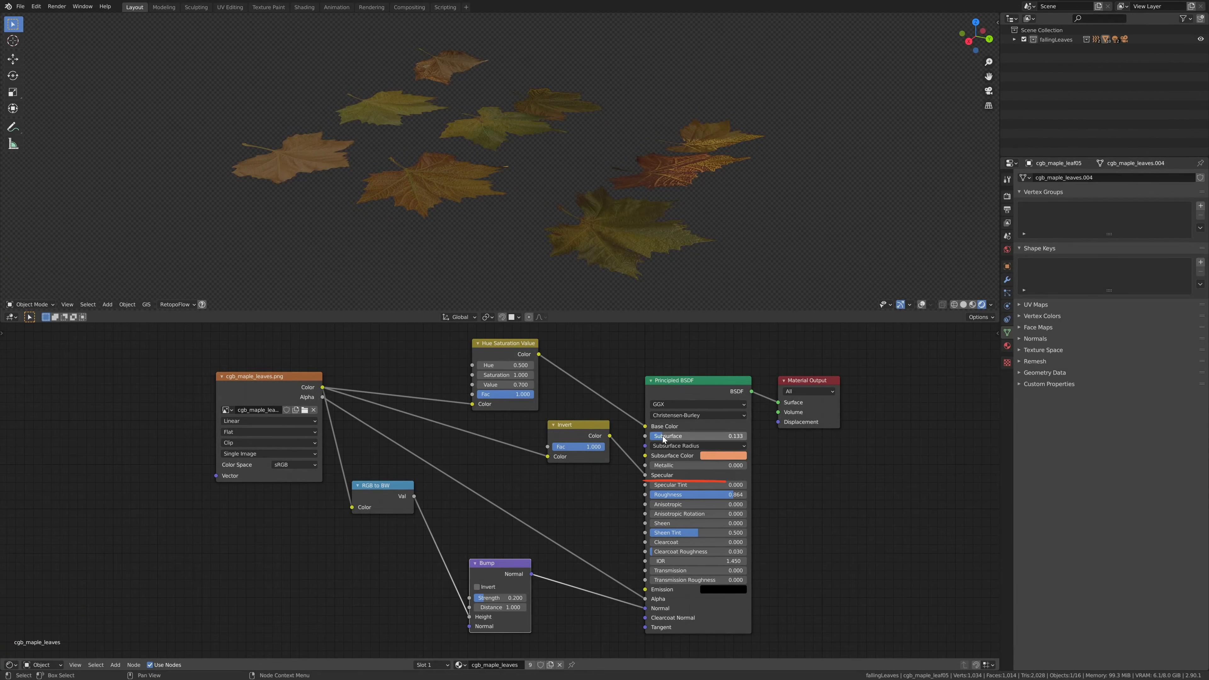
# Try Subsurface values of 0.4 and 0.1 on the leaf material's Principled BSDF
pyautogui.write('0.4')
pyautogui.press('Return')
pyautogui.write('0.1')
pyautogui.press('Return')
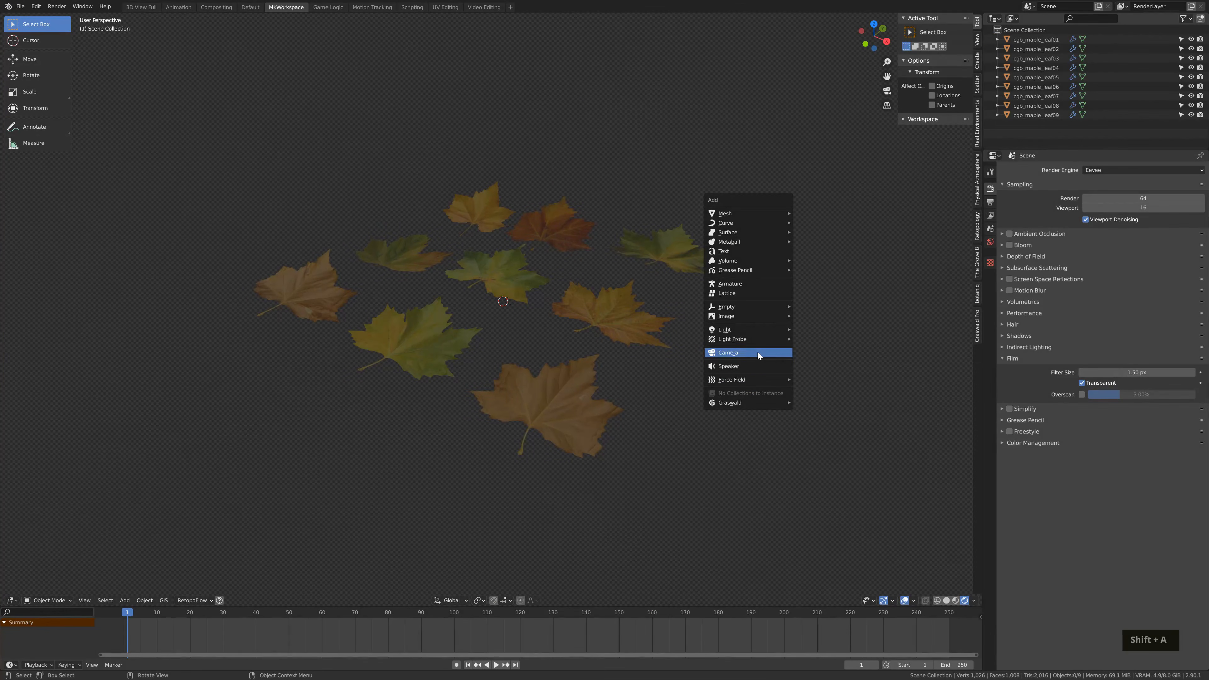
# Add a camera, view the scene through it, and walk it backward and sideways away from the leaves
pyautogui.click(757, 352)
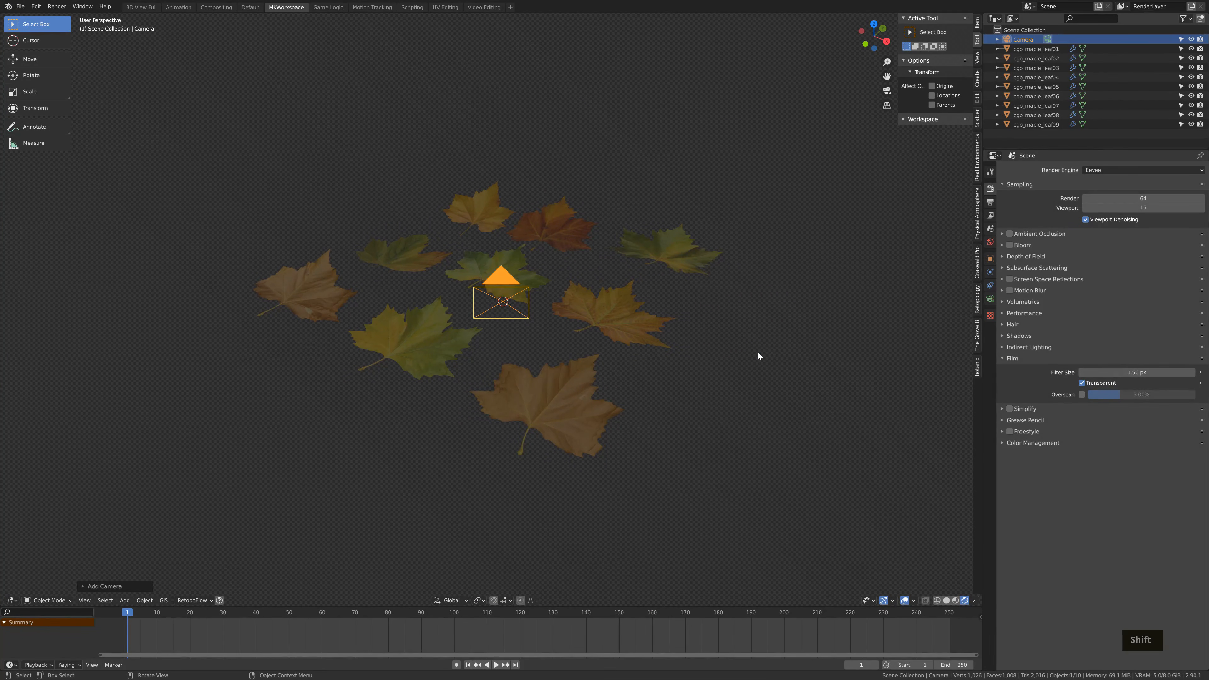
pyautogui.press('KP_0')
pyautogui.hotkey('shift', '`')
pyautogui.press('s')
pyautogui.press('a')
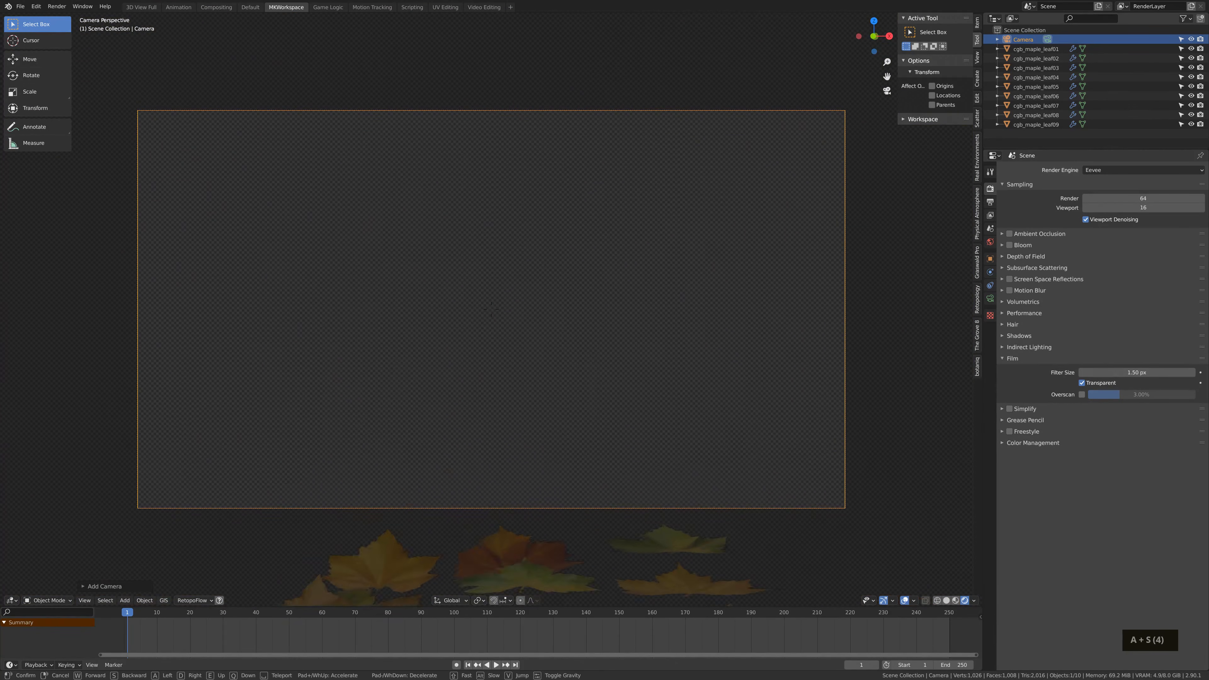
pyautogui.press('Return')
# Select all nine maple leaf objects and move them into a new collection named leaves_particles
pyautogui.click(1036, 49)
pyautogui.keyDown('shift'); pyautogui.click(1036, 123); pyautogui.keyUp('shift')
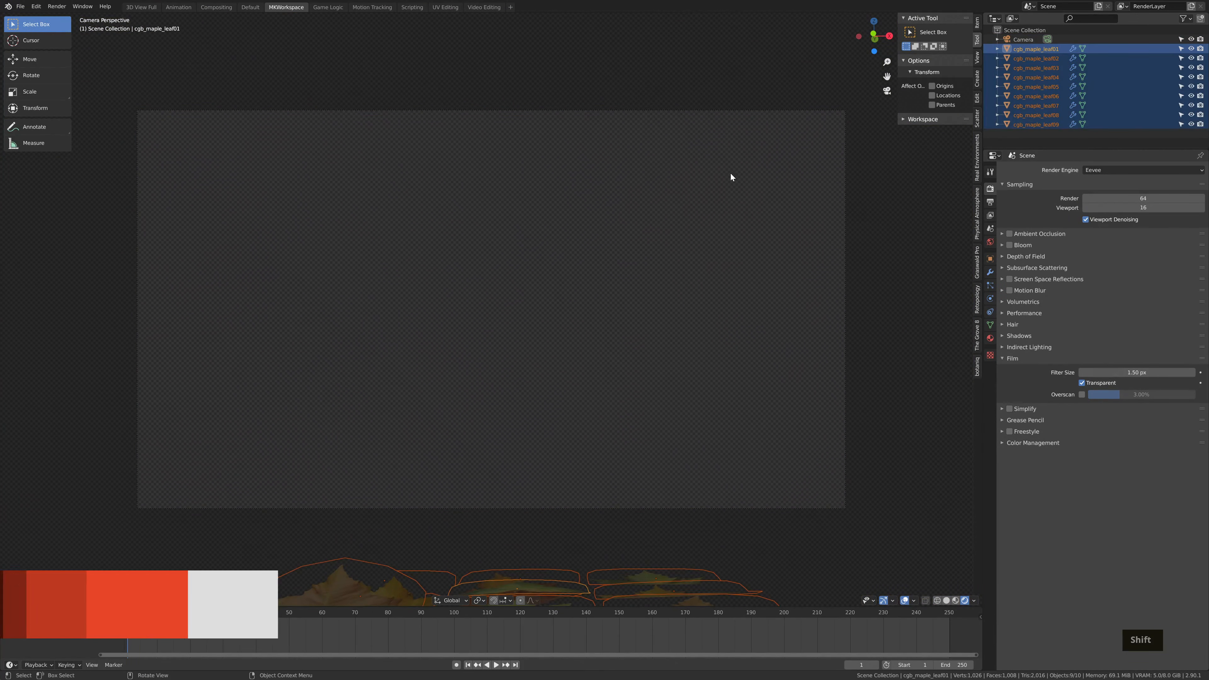
pyautogui.press('KP_Decimal')
pyautogui.press('m')
pyautogui.click(598, 242)
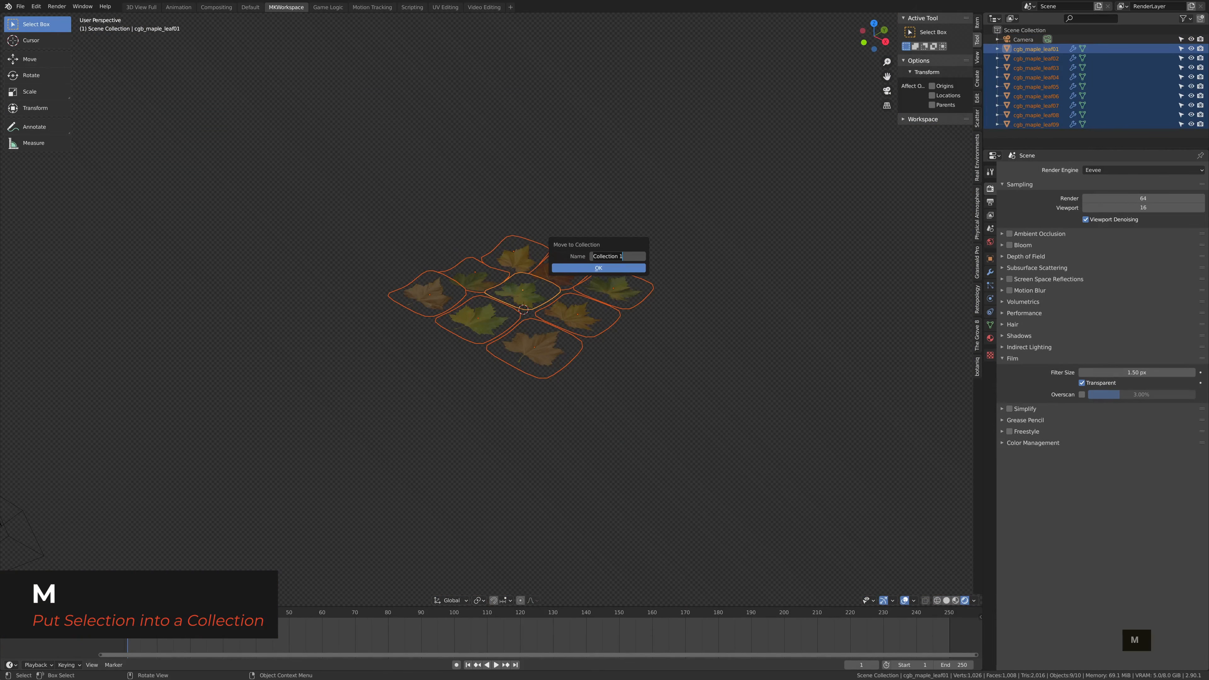
pyautogui.click(607, 268)
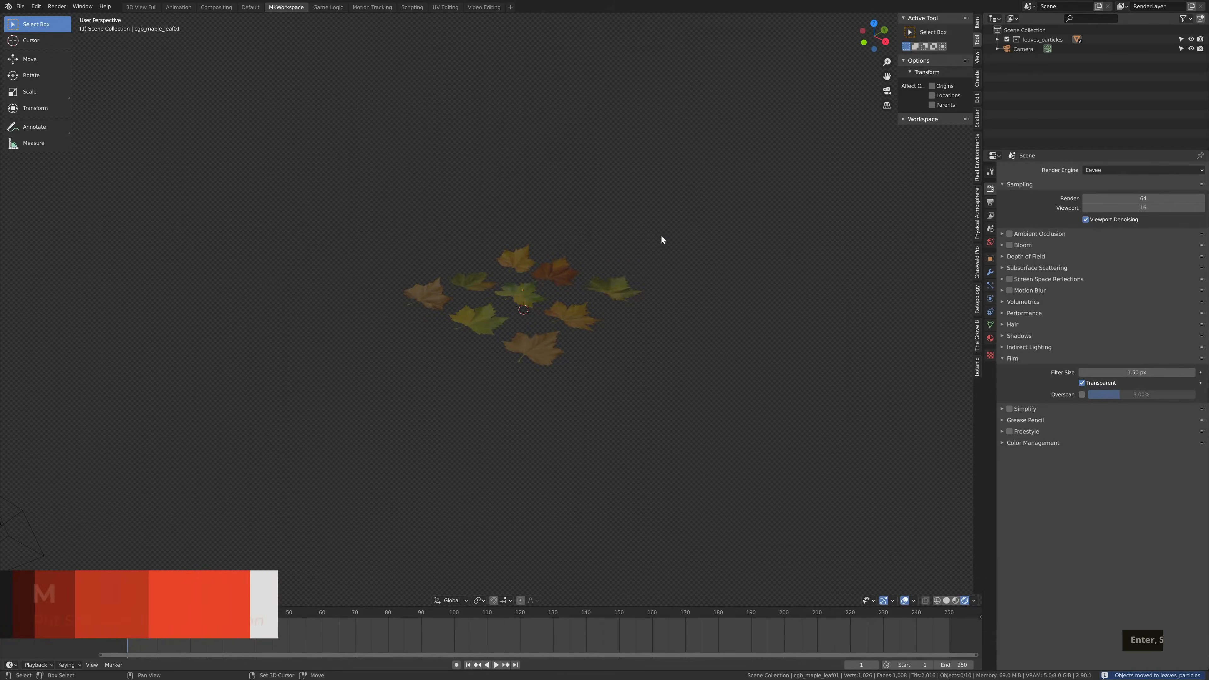
# Add a mesh plane, scale it, and move and rotate it to sit above the camera frame
pyautogui.hotkey('shift', 'a')
pyautogui.moveTo(677, 96)
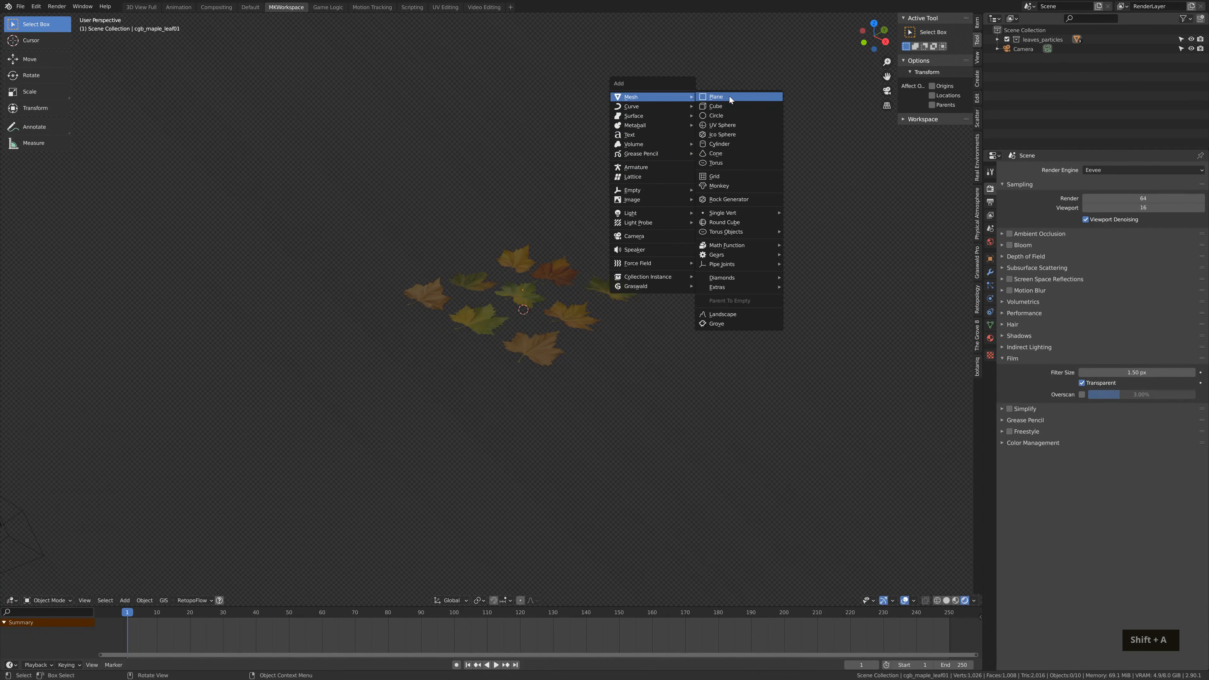
pyautogui.click(729, 97)
pyautogui.press('s')
pyautogui.press('KP_0')
pyautogui.press('g')
pyautogui.click(74, 28)
pyautogui.scroll(-2, 416, 221)
pyautogui.press('r')
pyautogui.click(667, 235)
# Add a particle system to the plane and name it leaves
pyautogui.click(990, 285)
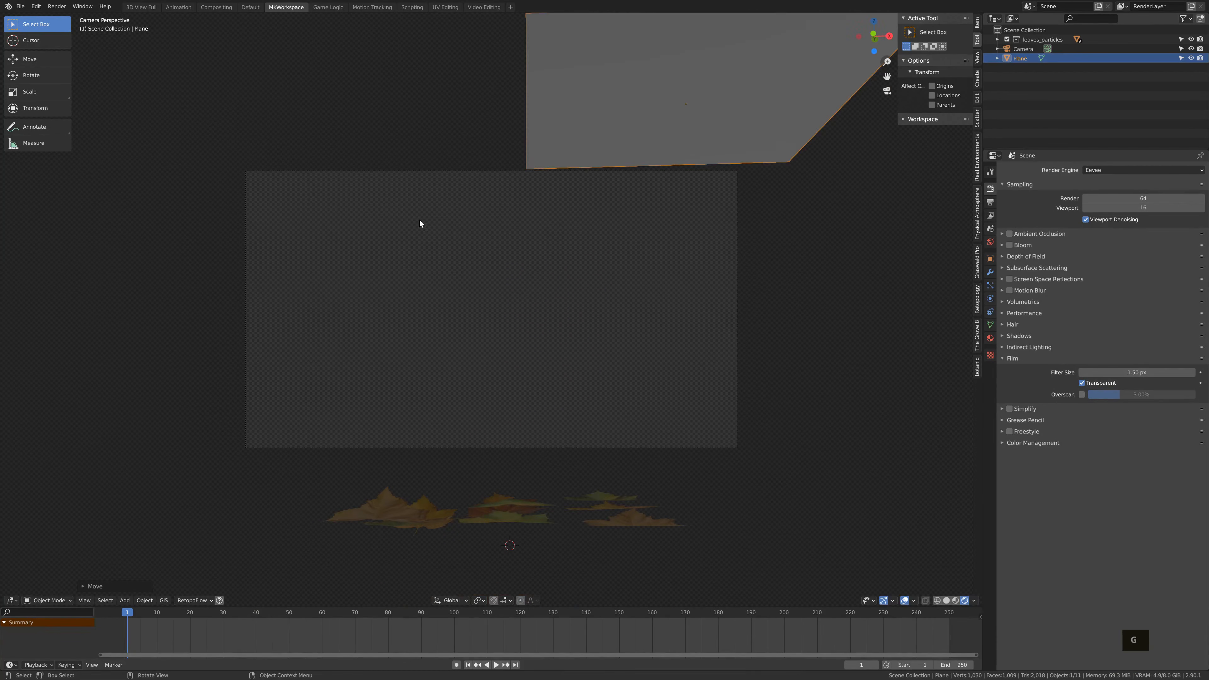
pyautogui.click(1200, 169)
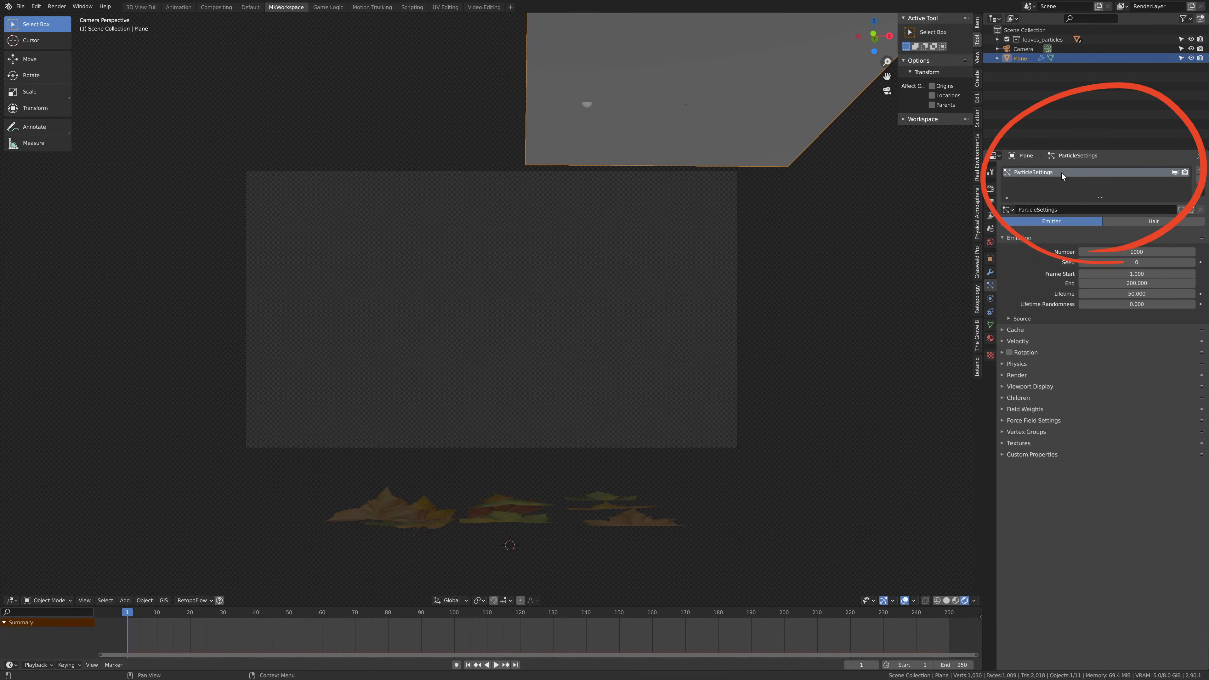
pyautogui.write('leaves')
pyautogui.press('Return')
# Render the leaves particles as a collection, using leaves_particles as the instance collection
pyautogui.click(1016, 375)
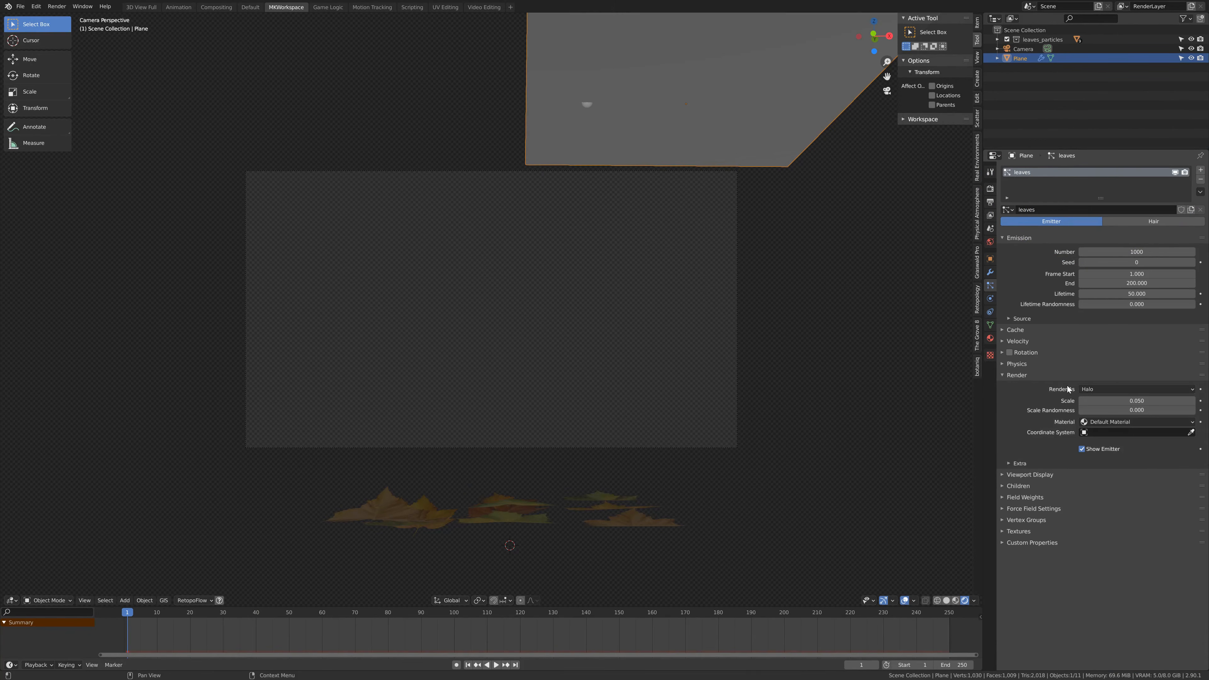
pyautogui.click(1137, 389)
pyautogui.click(1100, 451)
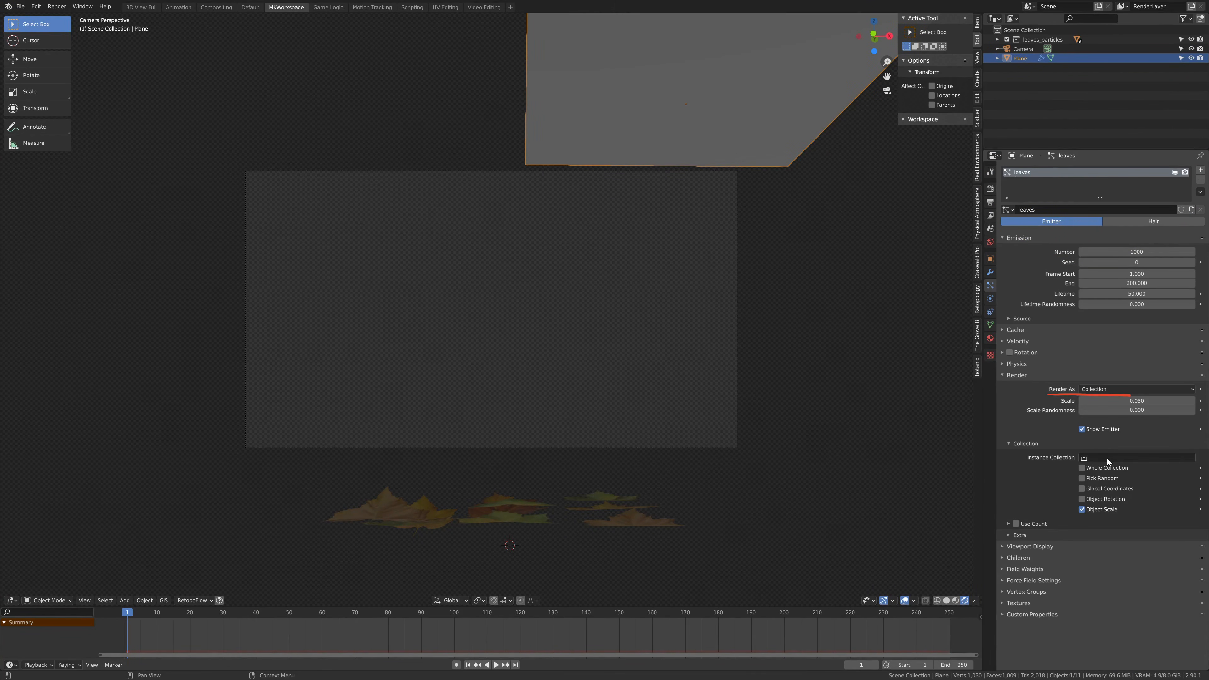
pyautogui.click(1107, 458)
pyautogui.click(1103, 472)
# Set the particle lifetime to 2000 and play the animation from the first frame
pyautogui.click(1137, 293)
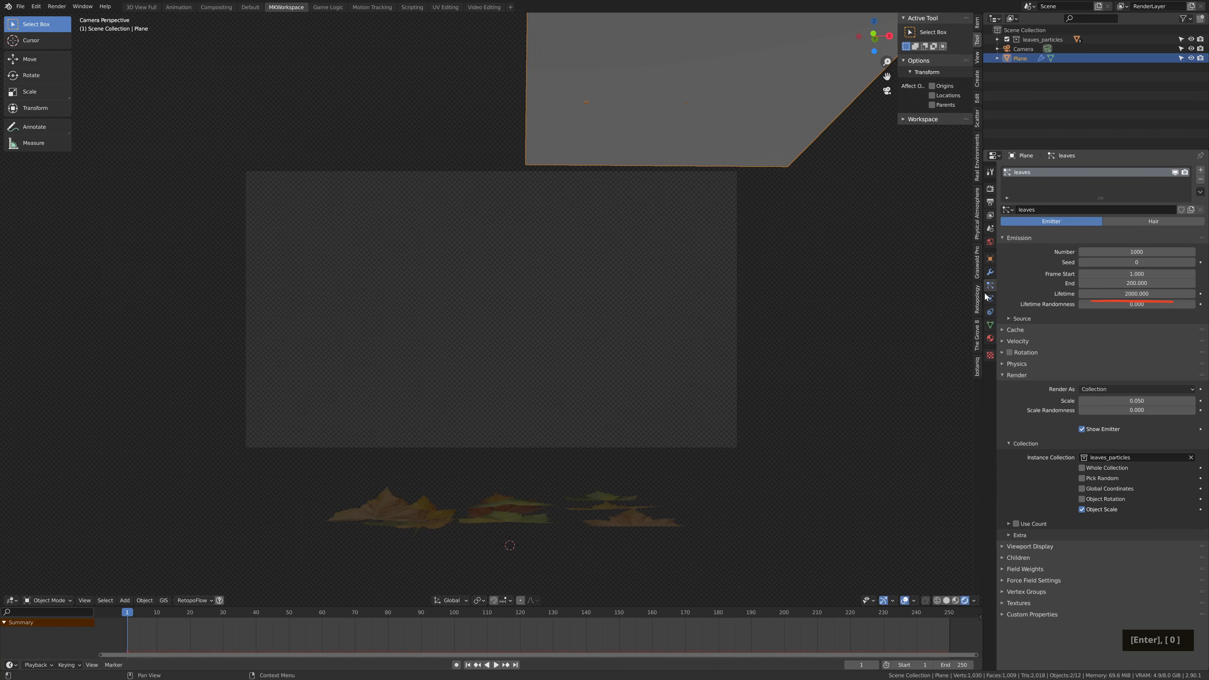
pyautogui.press('space')
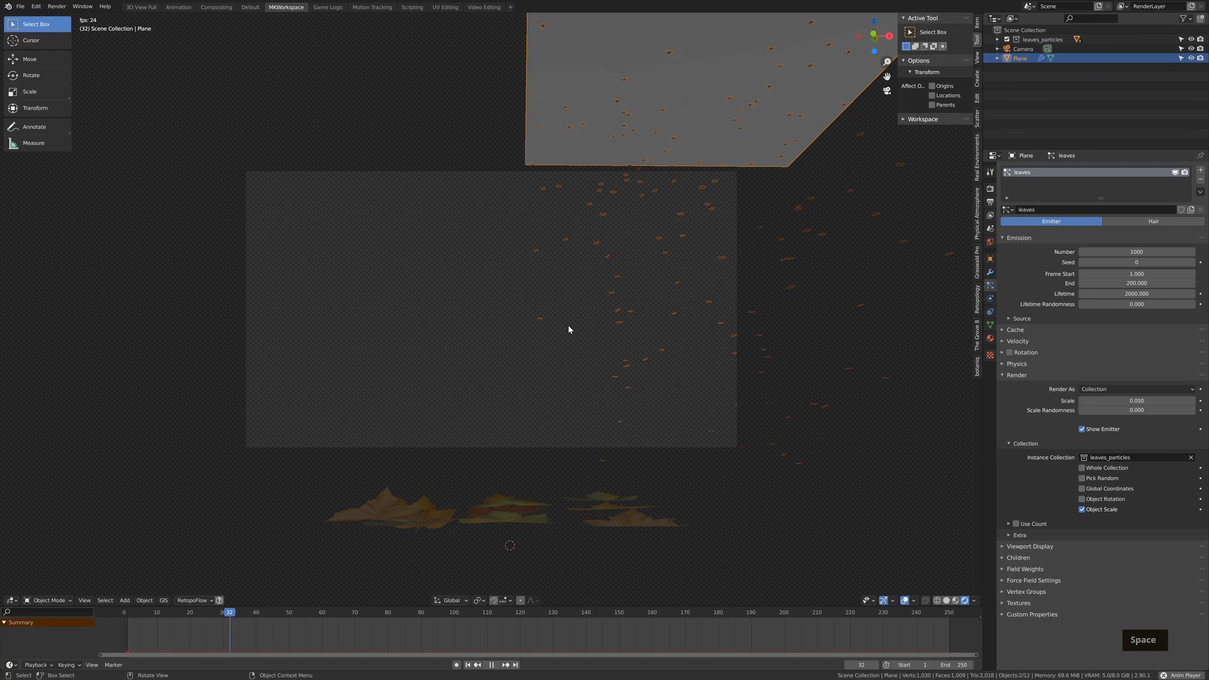
pyautogui.hotkey('shift', 'Left')
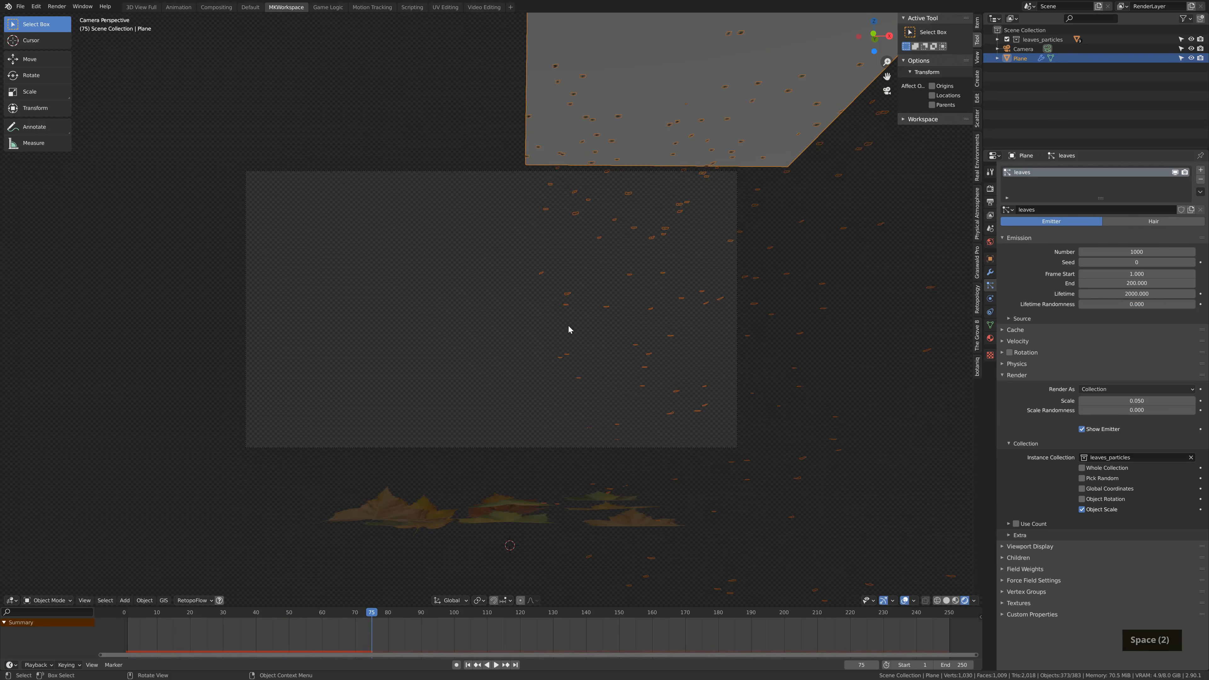
# Try a Damp force of 0.4 on the leaves particles and settle on 0.5
pyautogui.click(1015, 364)
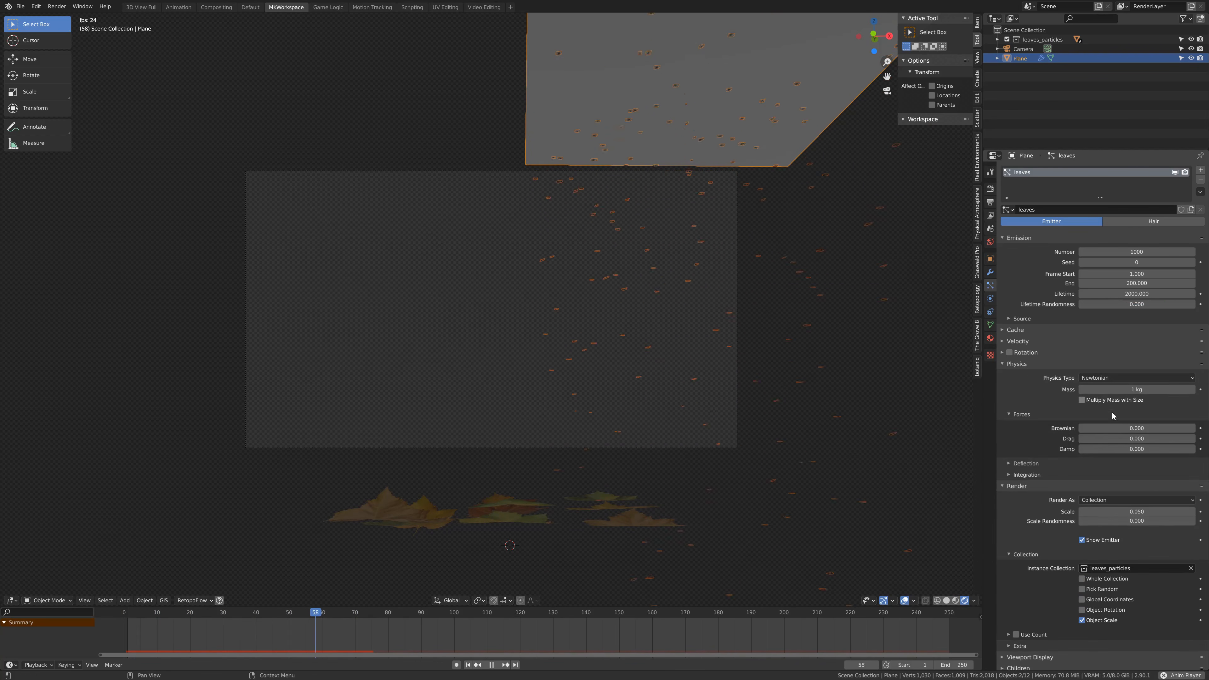
pyautogui.click(1116, 449)
pyautogui.write('.4')
pyautogui.press('Return')
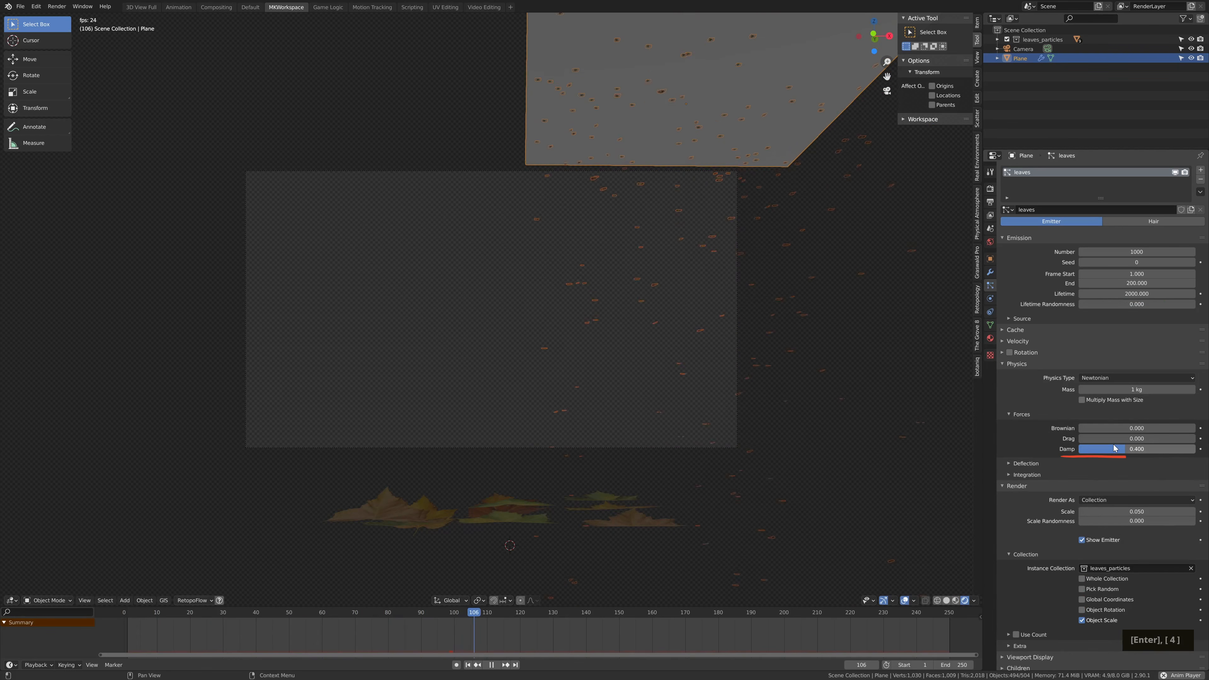
pyautogui.write('5')
pyautogui.press('Return')
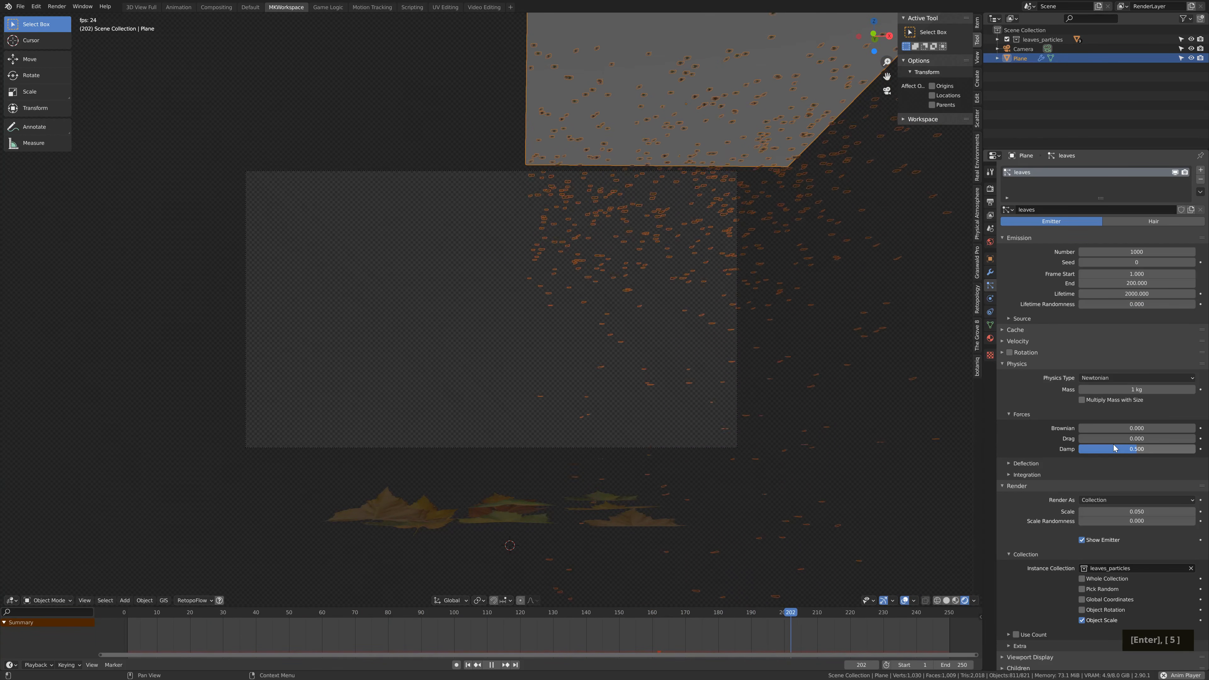
# Enable dynamic rotation on the leaves particles with an angular velocity amount of 4
pyautogui.click(1010, 352)
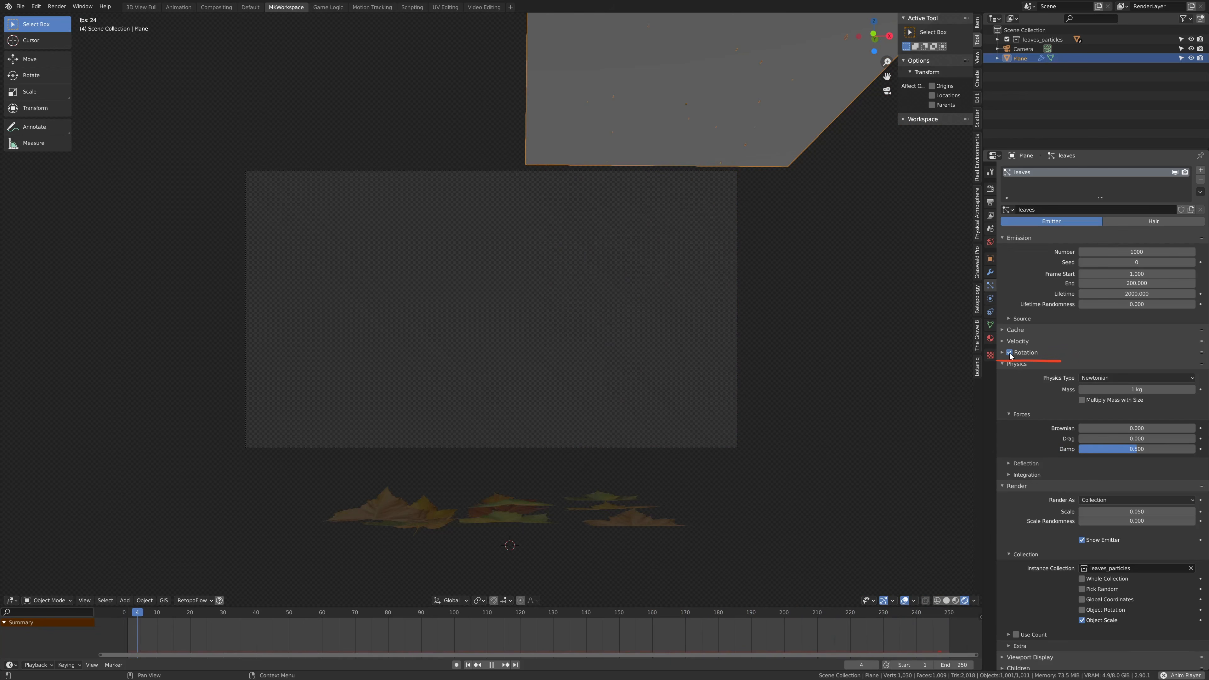
pyautogui.click(1028, 353)
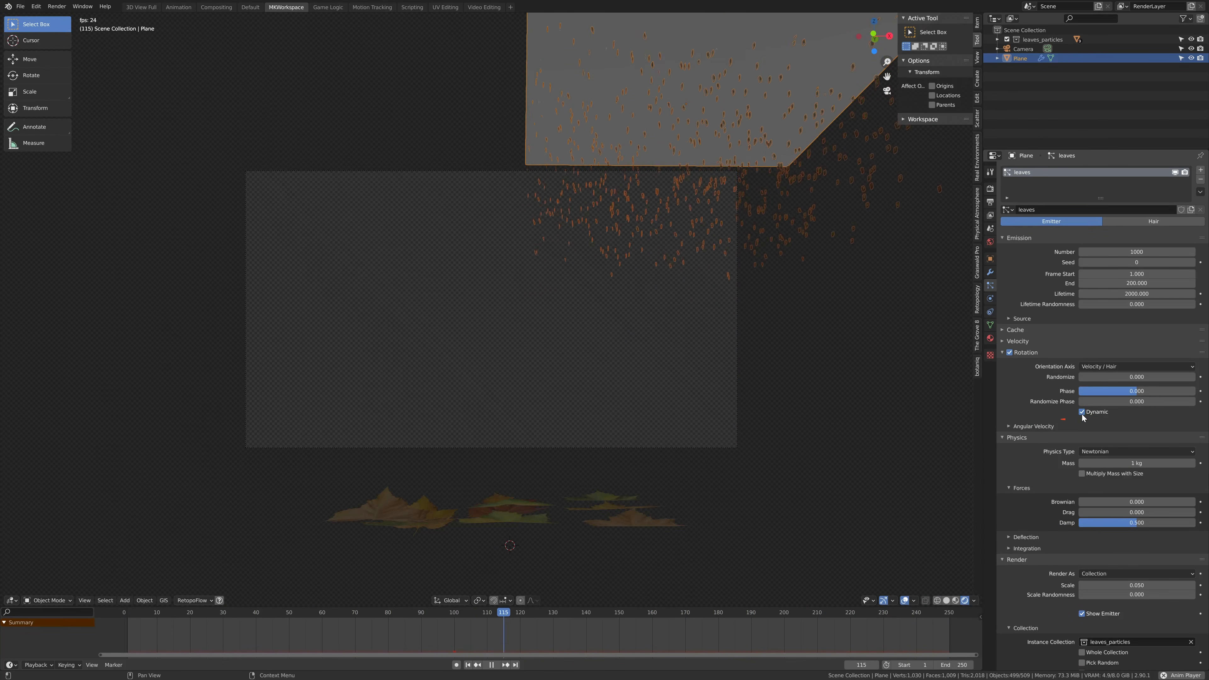
pyautogui.click(1035, 426)
pyautogui.click(1114, 451)
pyautogui.write('4')
pyautogui.press('Return')
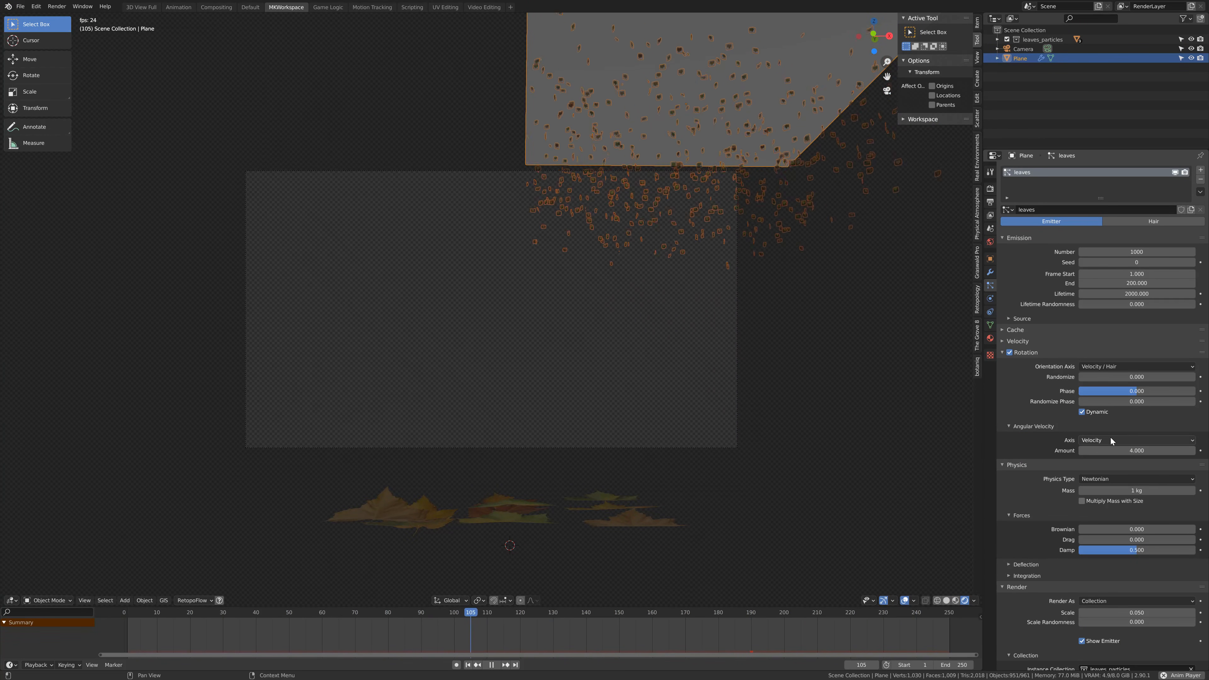
# Randomize the particle rotation by about 0.416 and its phase by about 0.751, and inspect the falling leaves up close
pyautogui.moveTo(1103, 402); pyautogui.dragTo(1126, 377)
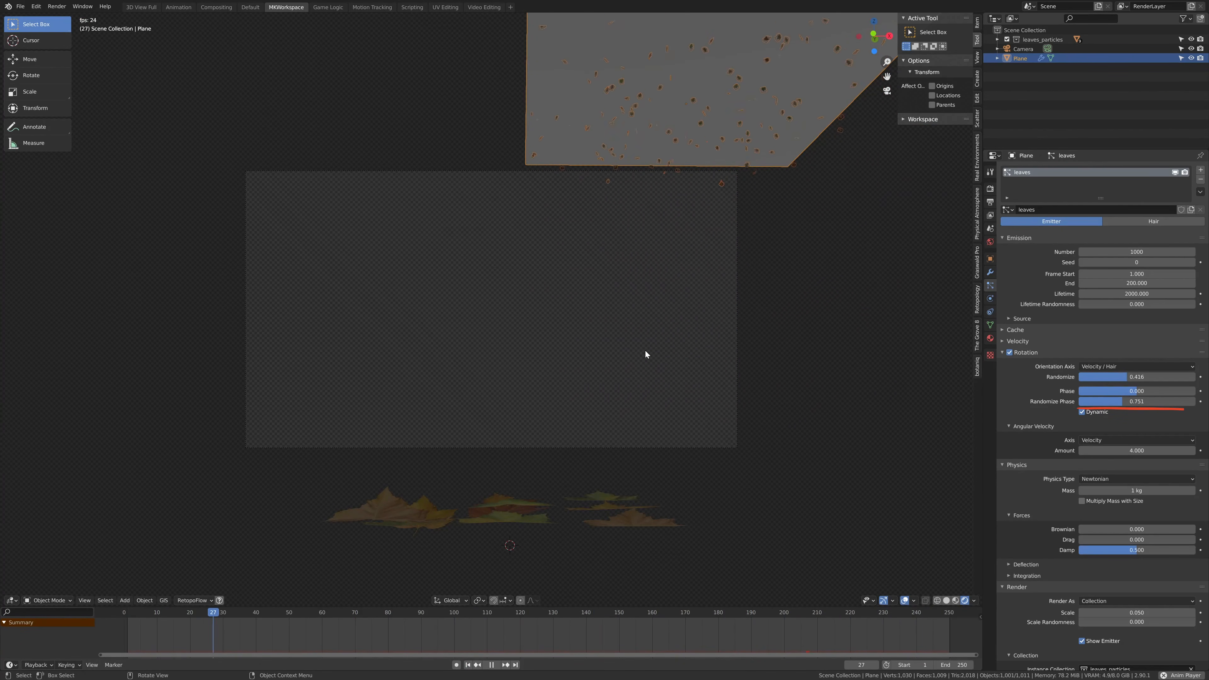
pyautogui.click(653, 364)
pyautogui.scroll(3, 662, 336)
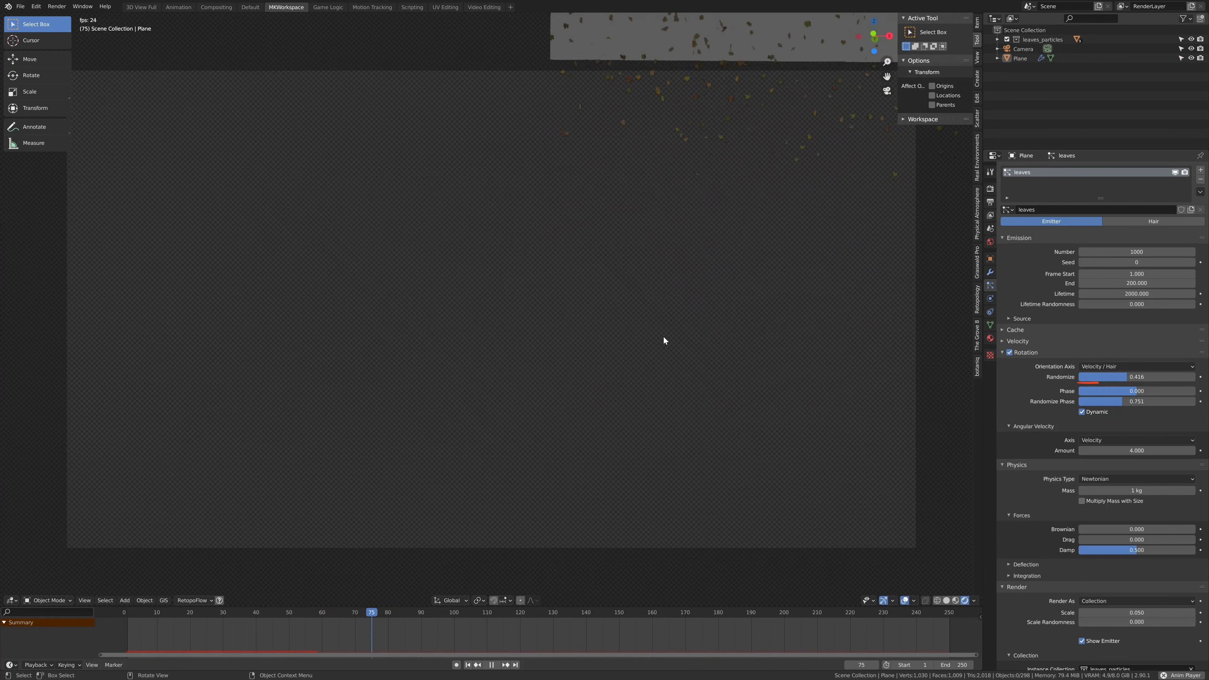
pyautogui.keyDown('shift'); pyautogui.moveTo(664, 340); pyautogui.dragTo(511, 417, button='middle'); pyautogui.keyUp('shift')
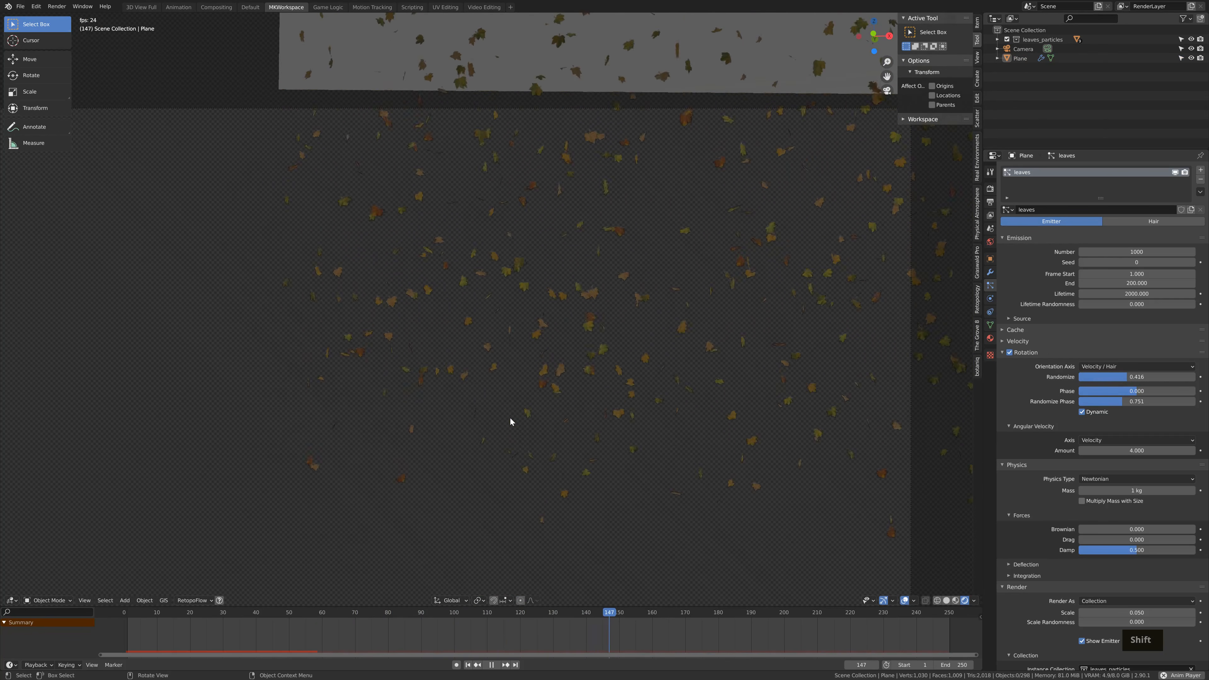
pyautogui.scroll(-3, 509, 422)
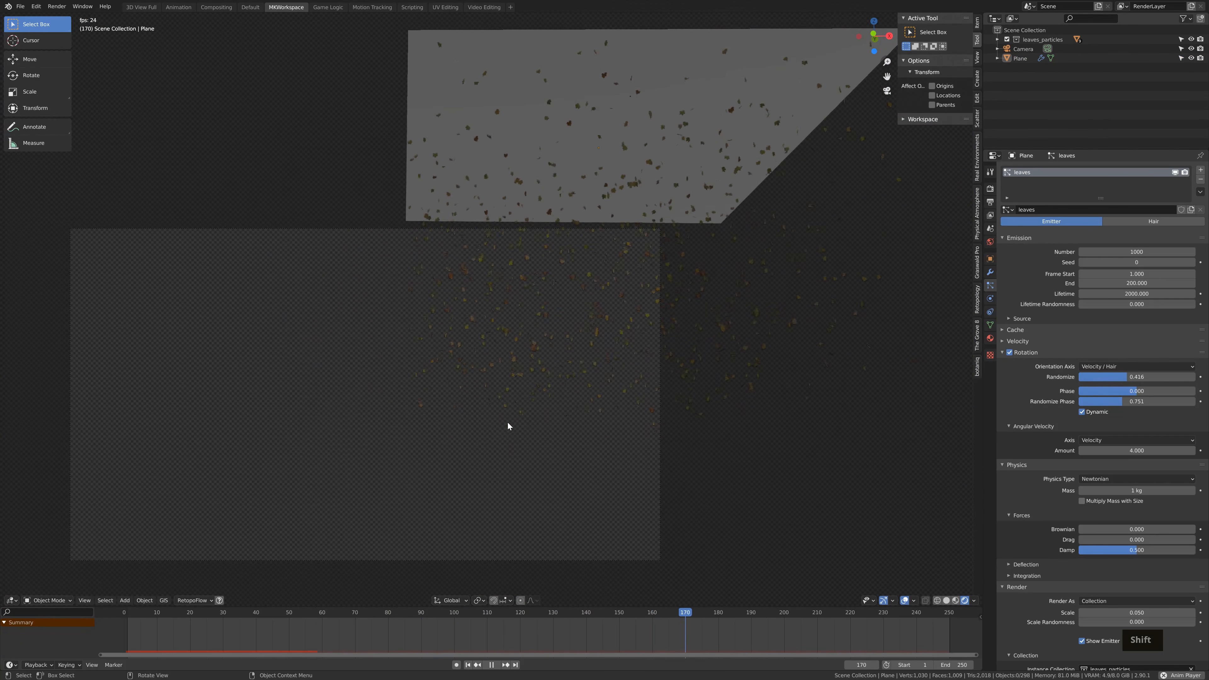
pyautogui.keyDown('shift'); pyautogui.moveTo(508, 423); pyautogui.dragTo(609, 413, button='middle'); pyautogui.keyUp('shift')
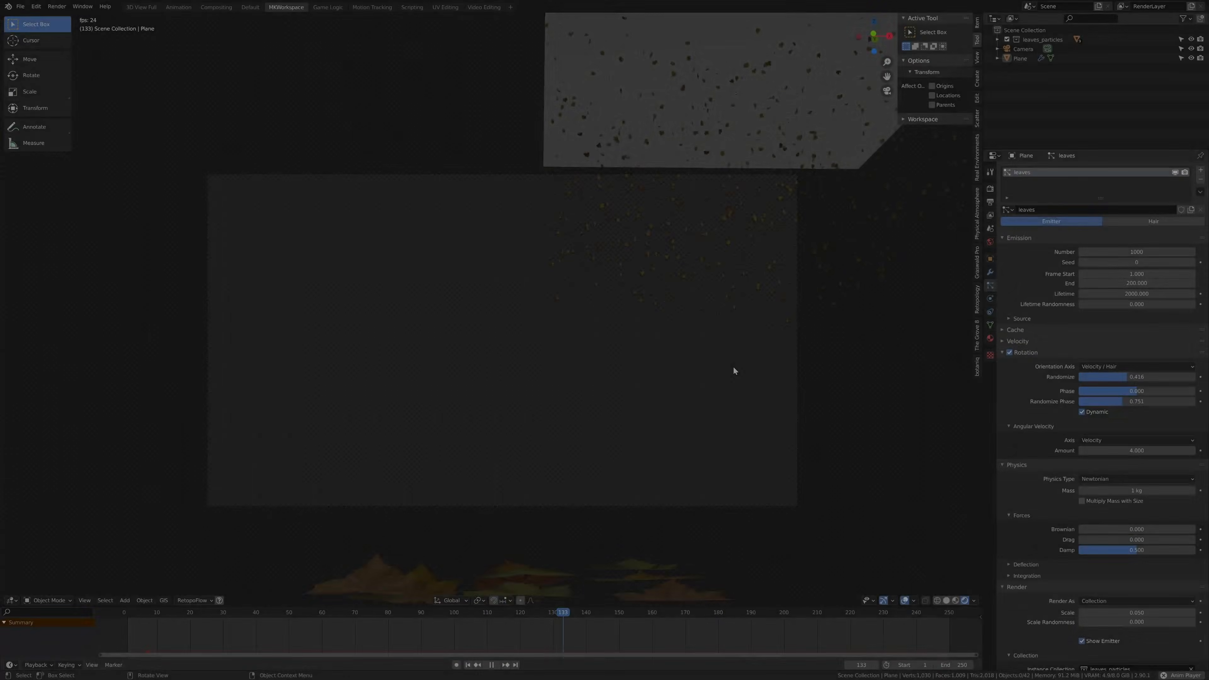
# Add a Wind force field, place it just outside the camera frame's right edge and aim it across the frame
pyautogui.hotkey('shift', 'a')
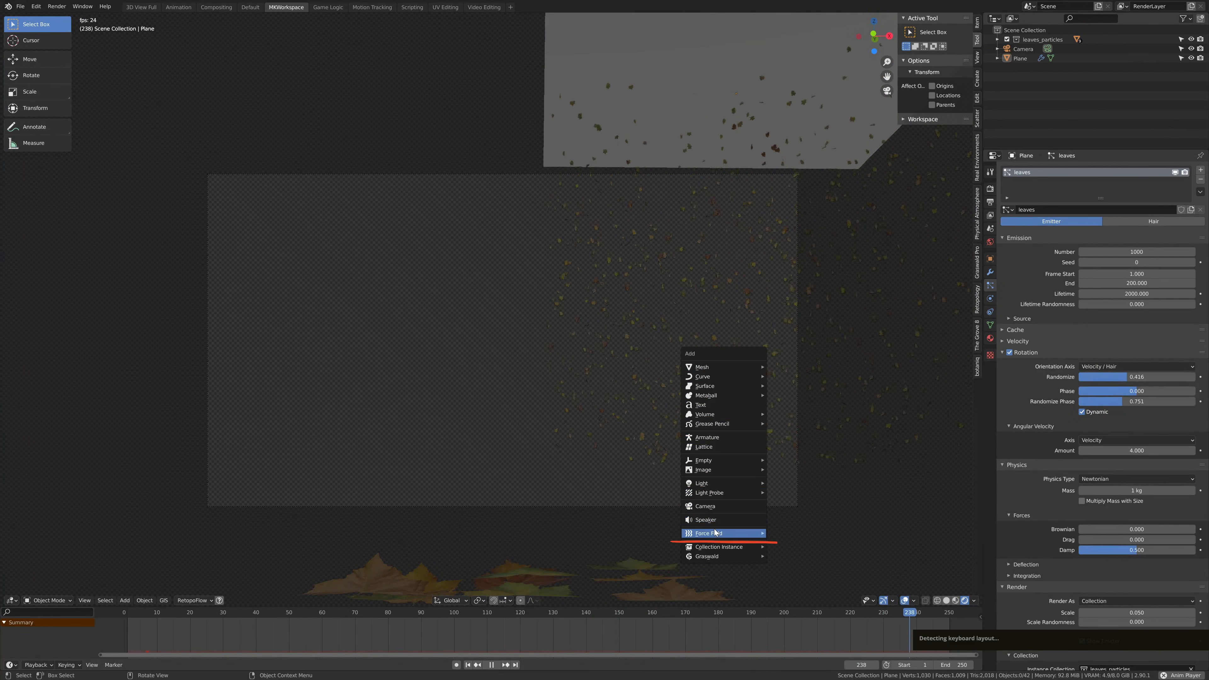
pyautogui.moveTo(716, 532)
pyautogui.click(788, 542)
pyautogui.press('g')
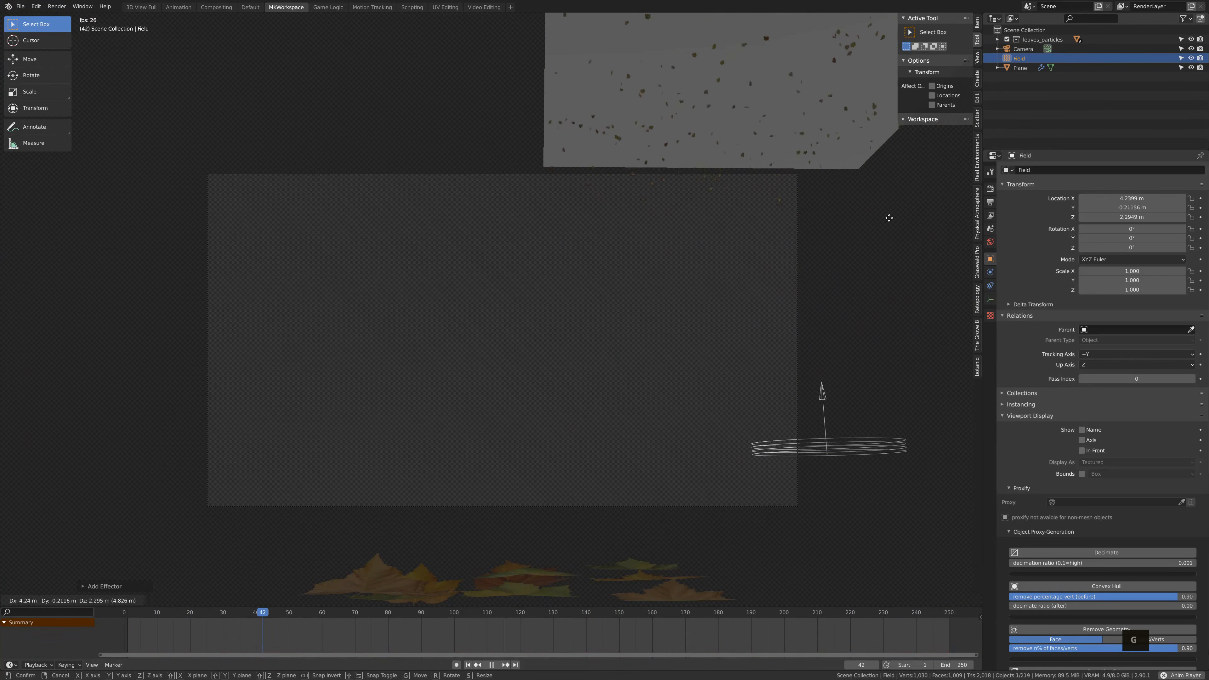
pyautogui.click(767, 298)
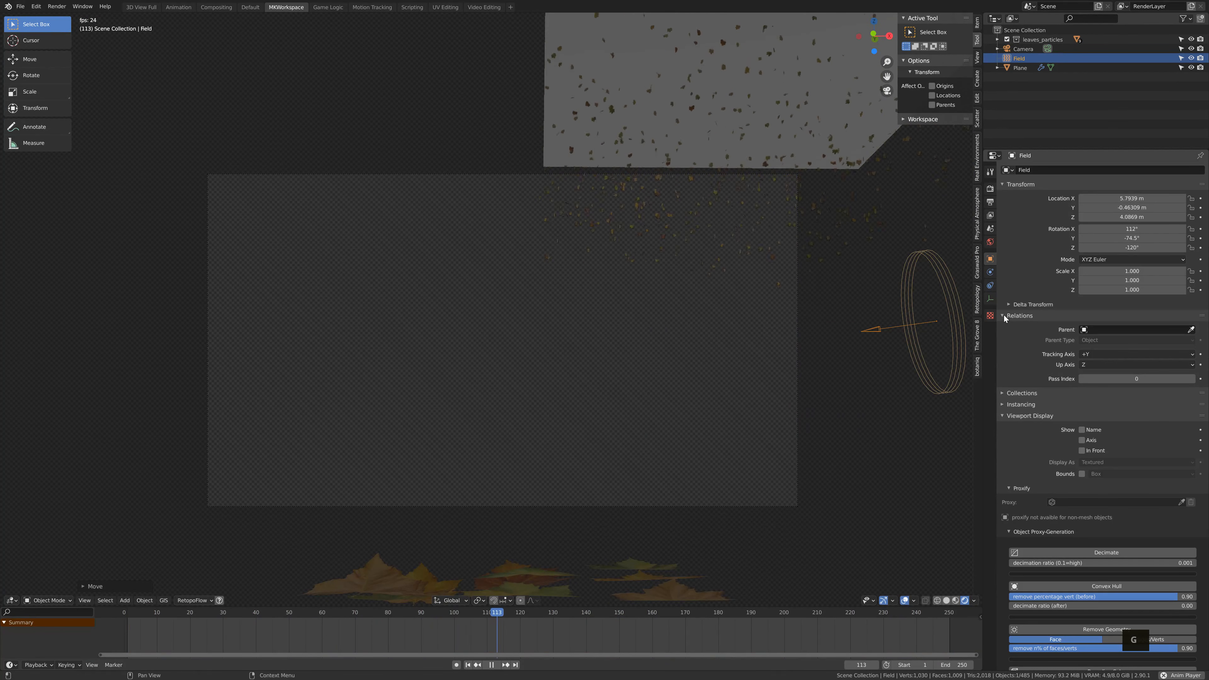
# Set the wind force field's strength to 22
pyautogui.click(990, 272)
pyautogui.press('Return')
pyautogui.write('22')
pyautogui.press('Return')
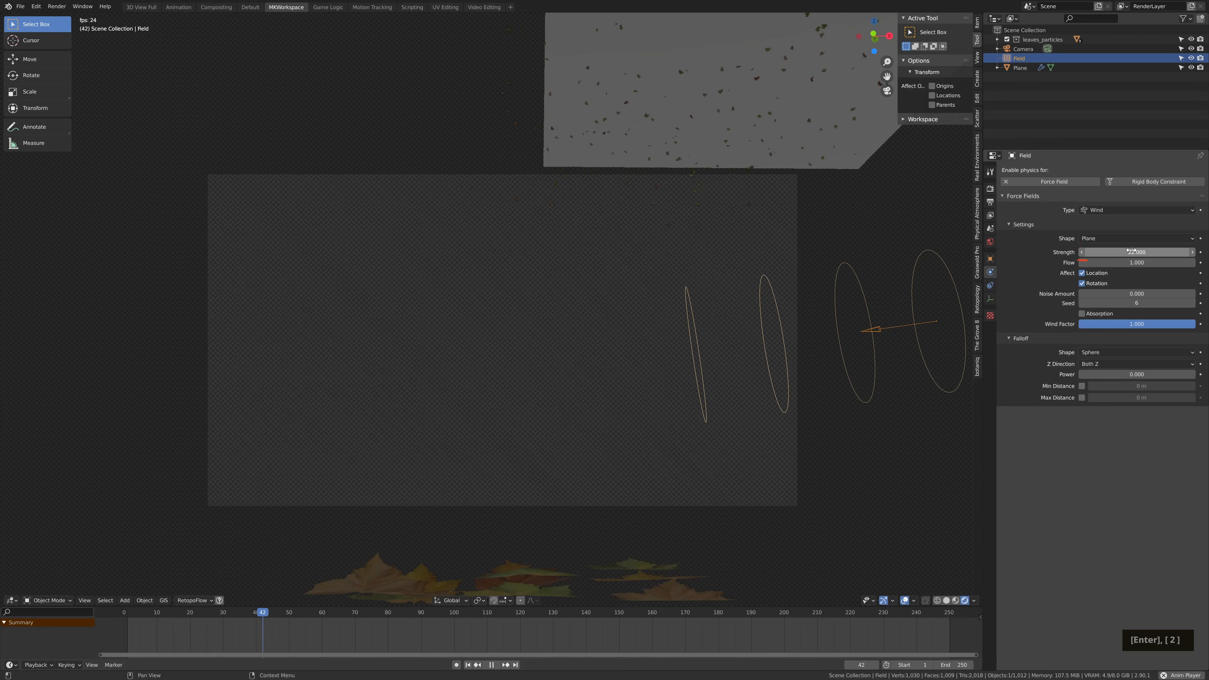
# Move the emitter plane along X and tilt it beyond the camera frame's upper-right corner
pyautogui.click(706, 132)
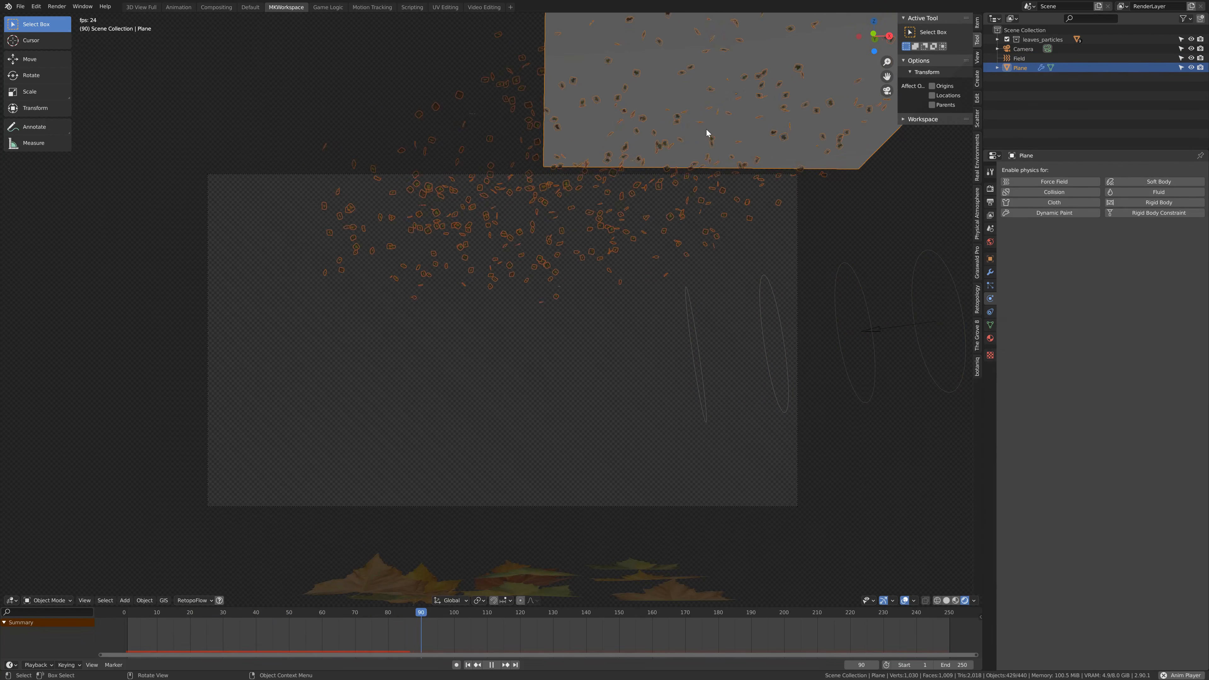
pyautogui.press('g')
pyautogui.press('x')
pyautogui.rightClick(899, 170)
pyautogui.hotkey('alt', 'a')
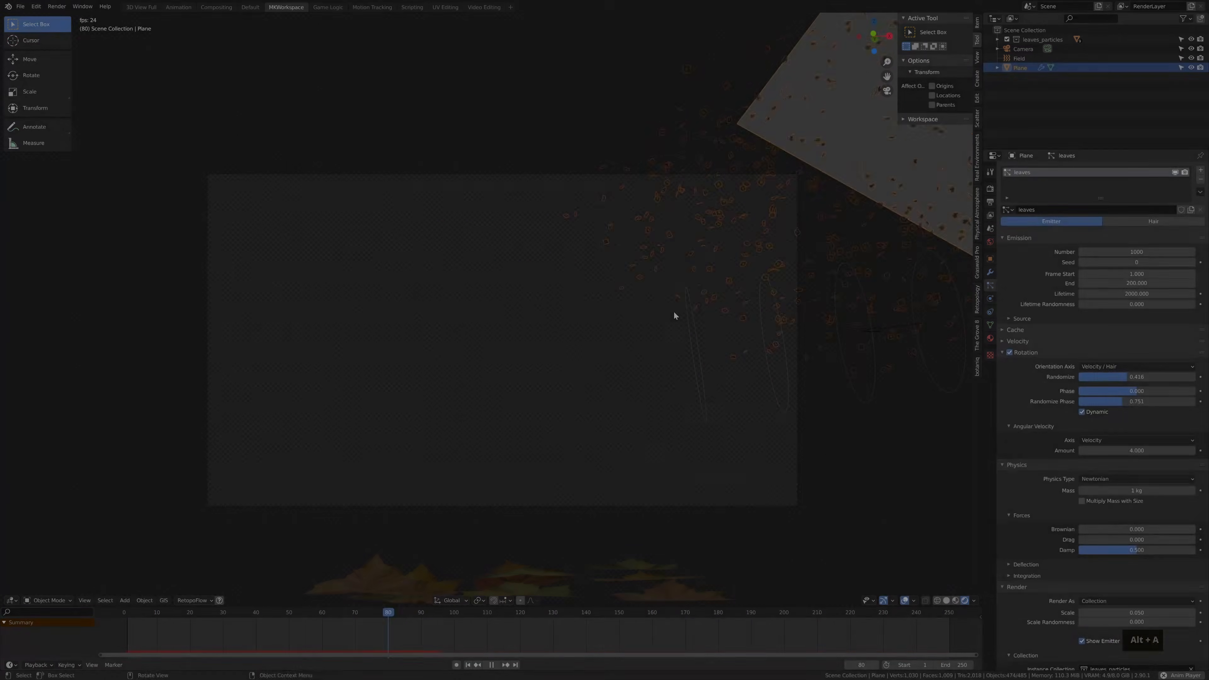
# Add a Turbulence force field and place it at the upper edge of the camera frame
pyautogui.hotkey('shift', 'a')
pyautogui.moveTo(673, 312)
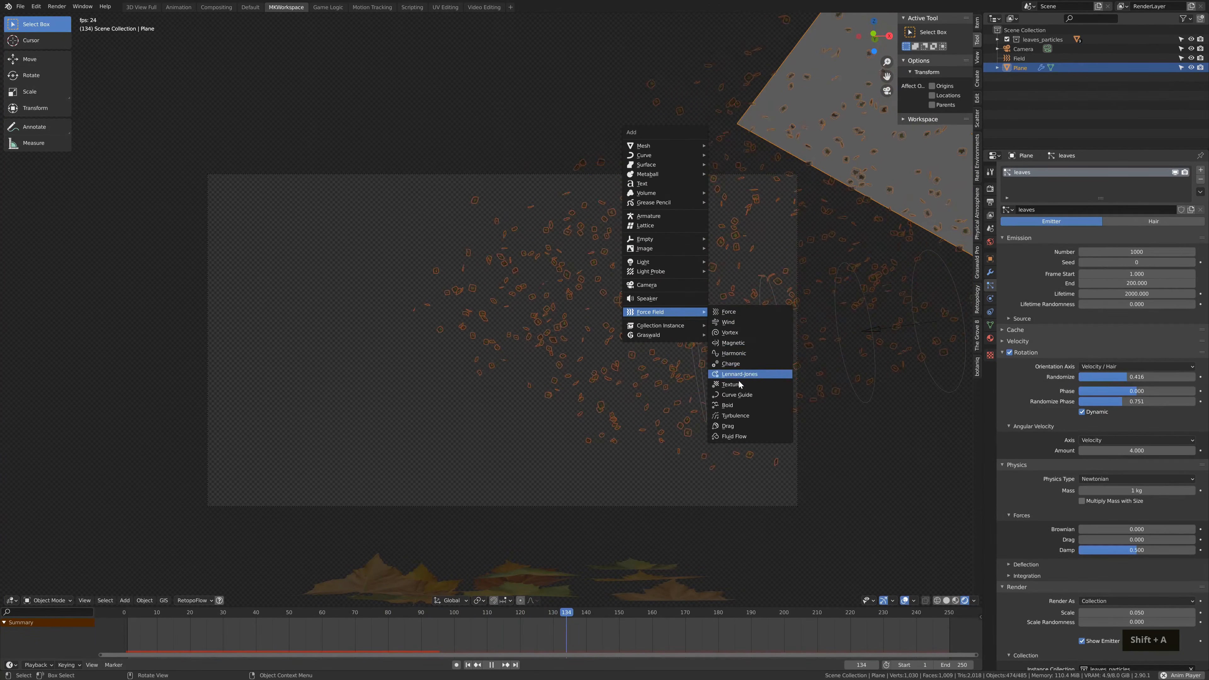
pyautogui.click(739, 412)
pyautogui.press('g')
pyautogui.click(857, 38)
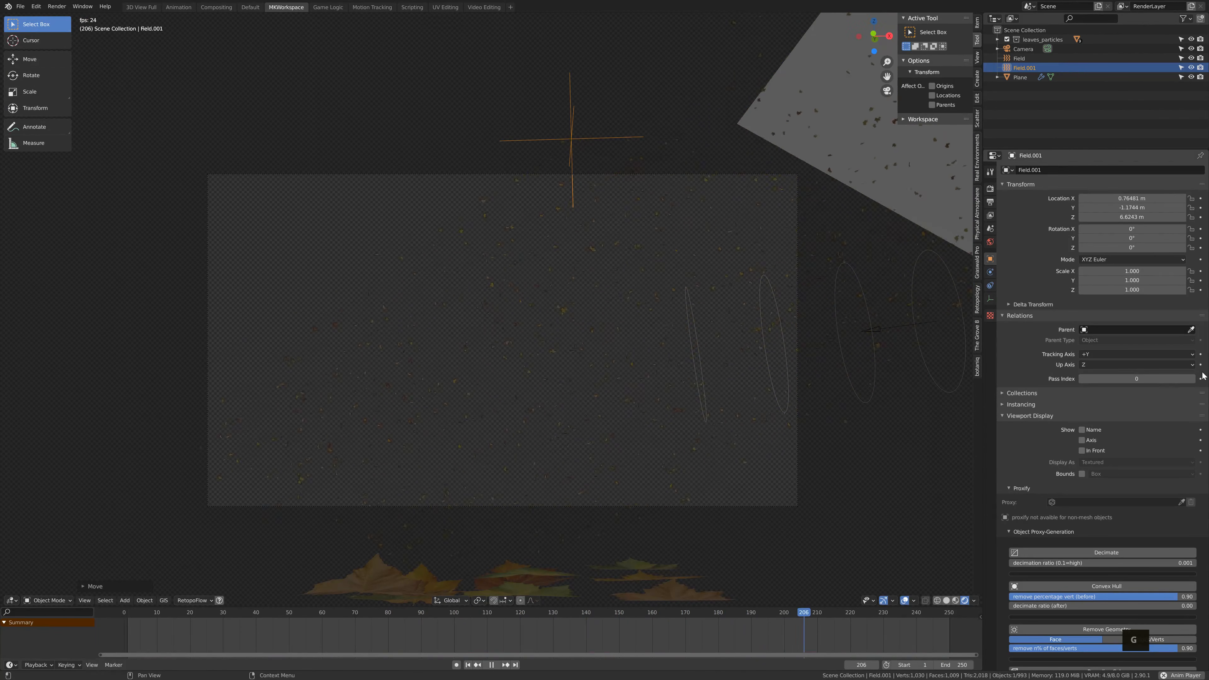
# Set the turbulence force field's strength to 55
pyautogui.click(990, 272)
pyautogui.click(1136, 252)
pyautogui.write('55')
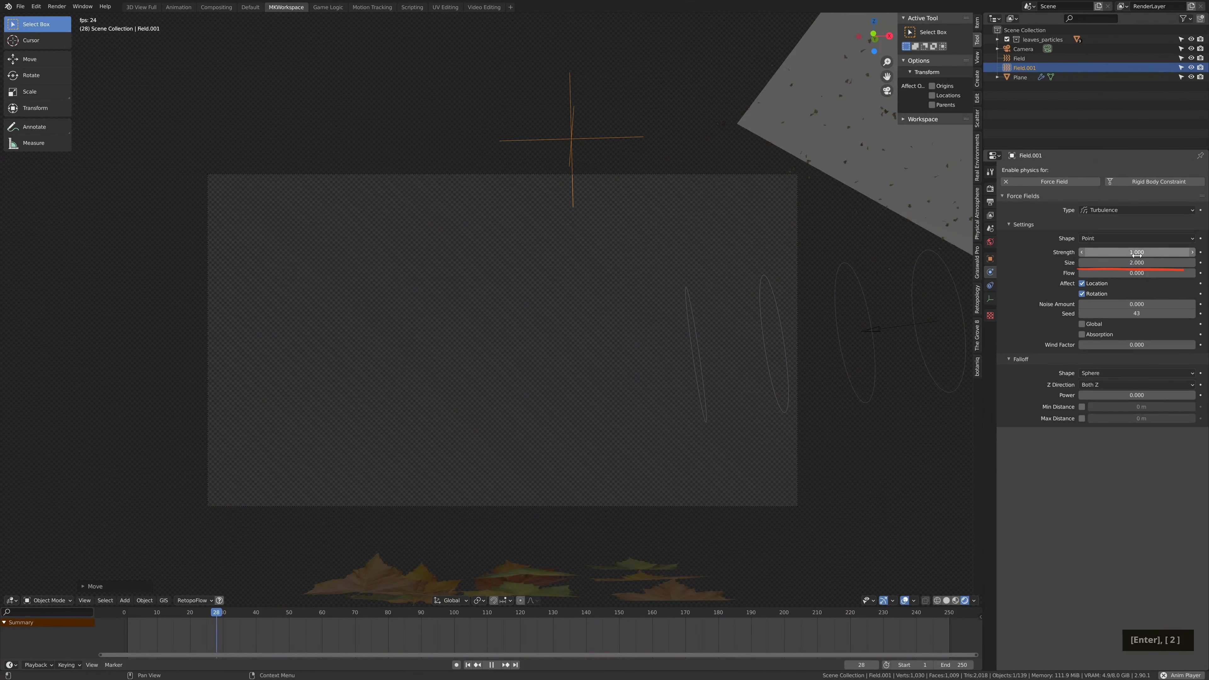
pyautogui.press('Return')
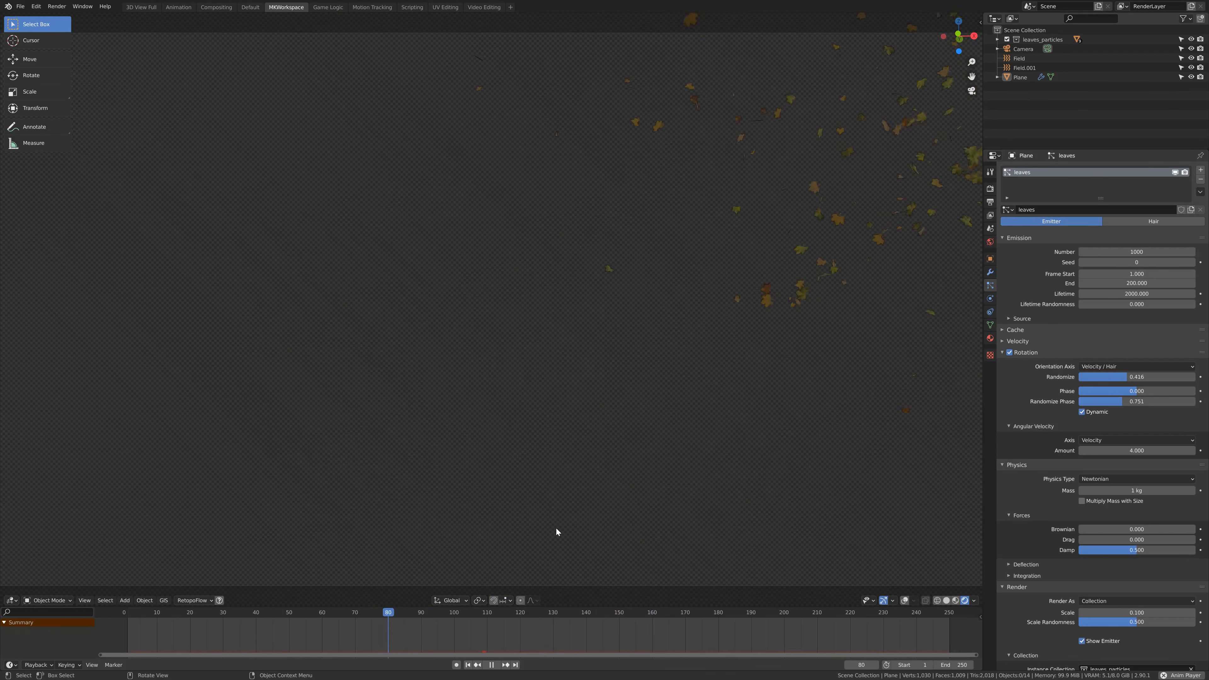
# Set the number of emitted leaves to 250 and open the camera's depth-of-field F-Stop for editing
pyautogui.click(1149, 251)
pyautogui.write('250')
pyautogui.press('Return')
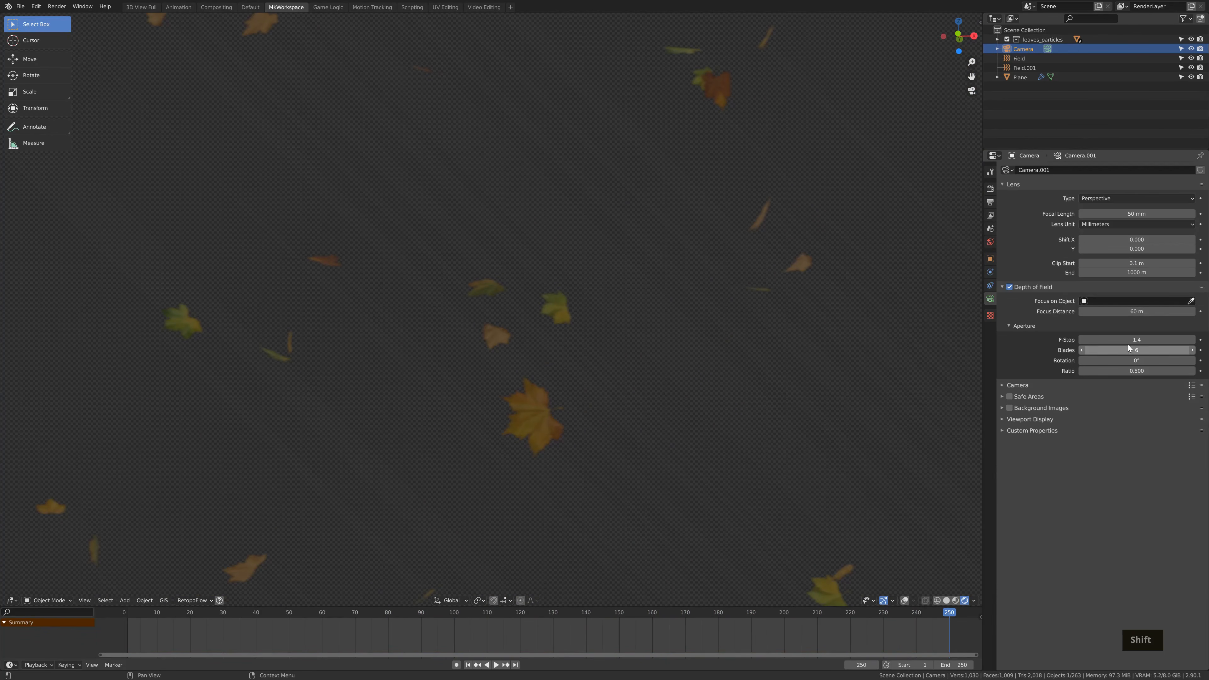
pyautogui.click(1129, 340)
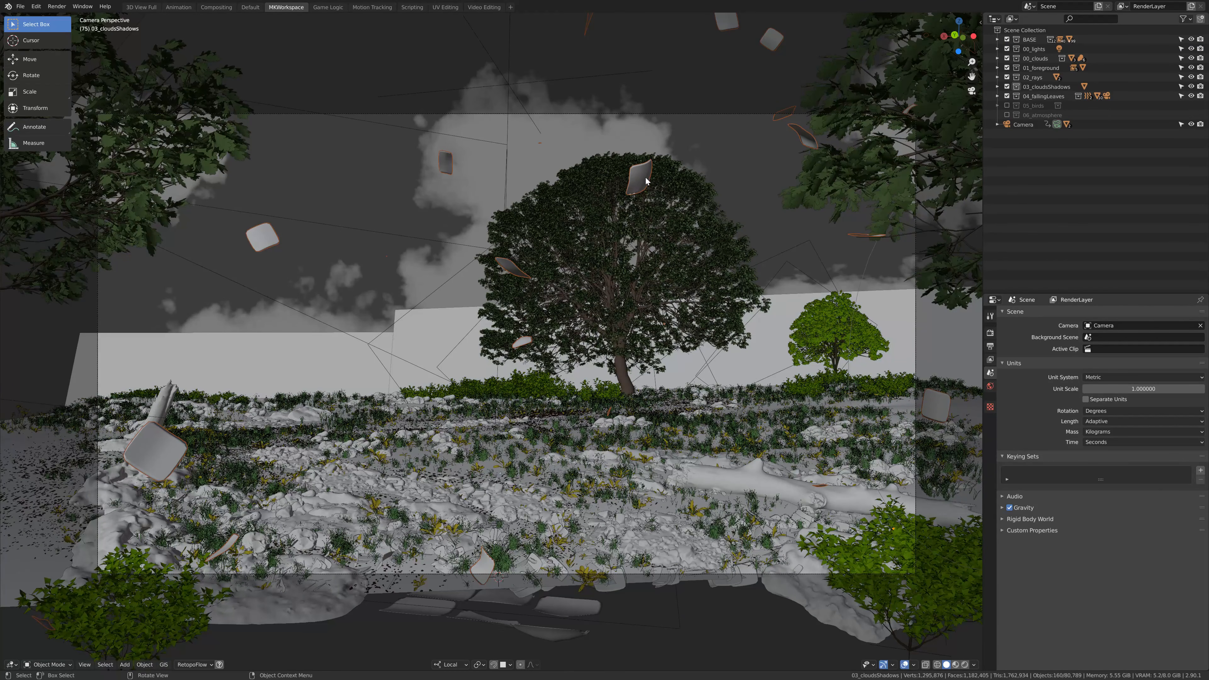
# Select the falling leaves in the landscape scene and show their particle settings
pyautogui.click(646, 181)
pyautogui.click(990, 430)
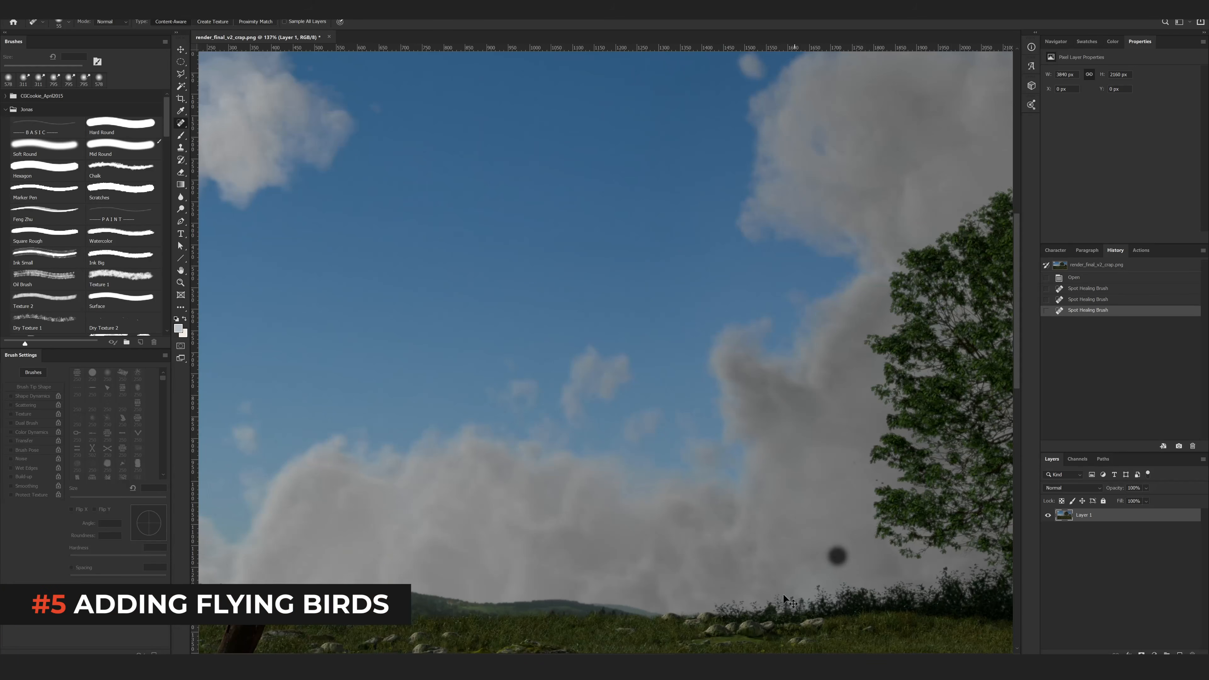
# In Photoshop, paste a flock of birds into the open blue sky and scale and position it with Free Transform
pyautogui.moveTo(745, 223); pyautogui.dragTo(637, 270)
pyautogui.moveTo(593, 310); pyautogui.dragTo(551, 265)
pyautogui.press('Return')
pyautogui.press('i')
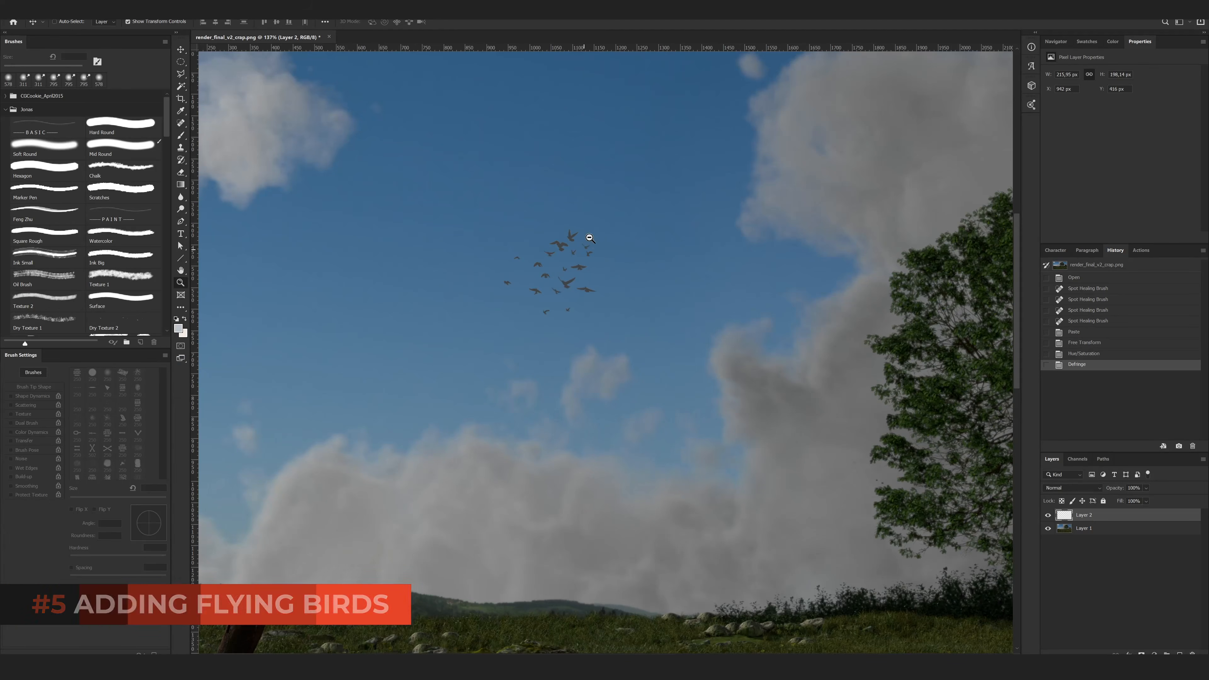
# Free-transform the birds layer again to shrink the flock and adjust its place in the sky
pyautogui.hotkey('ctrl', 't')
pyautogui.moveTo(602, 229); pyautogui.dragTo(568, 257)
pyautogui.press('Return')
pyautogui.keyDown('ctrl'); pyautogui.moveTo(666, 353); pyautogui.dragTo(635, 359); pyautogui.keyUp('ctrl')
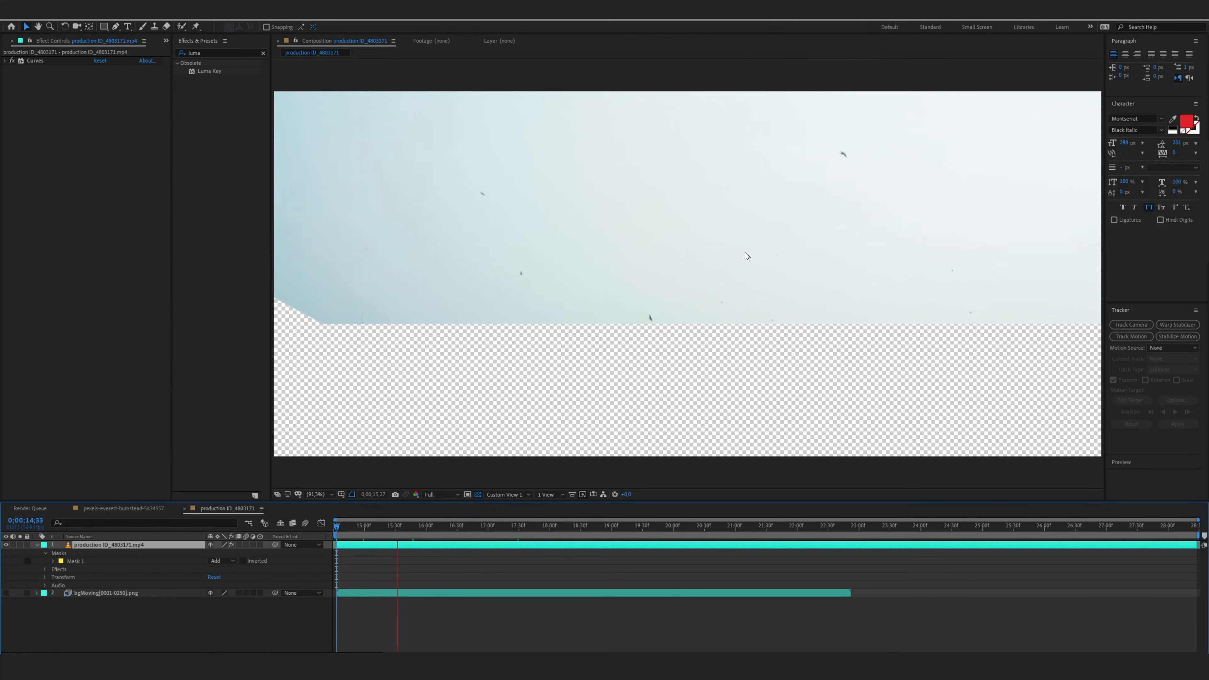
# In After Effects, apply Luma Key to the bird footage with Key Out Brighter and threshold 122, and scrub through the result
pyautogui.moveTo(207, 71); pyautogui.dragTo(102, 96)
pyautogui.click(126, 84)
pyautogui.click(93, 94)
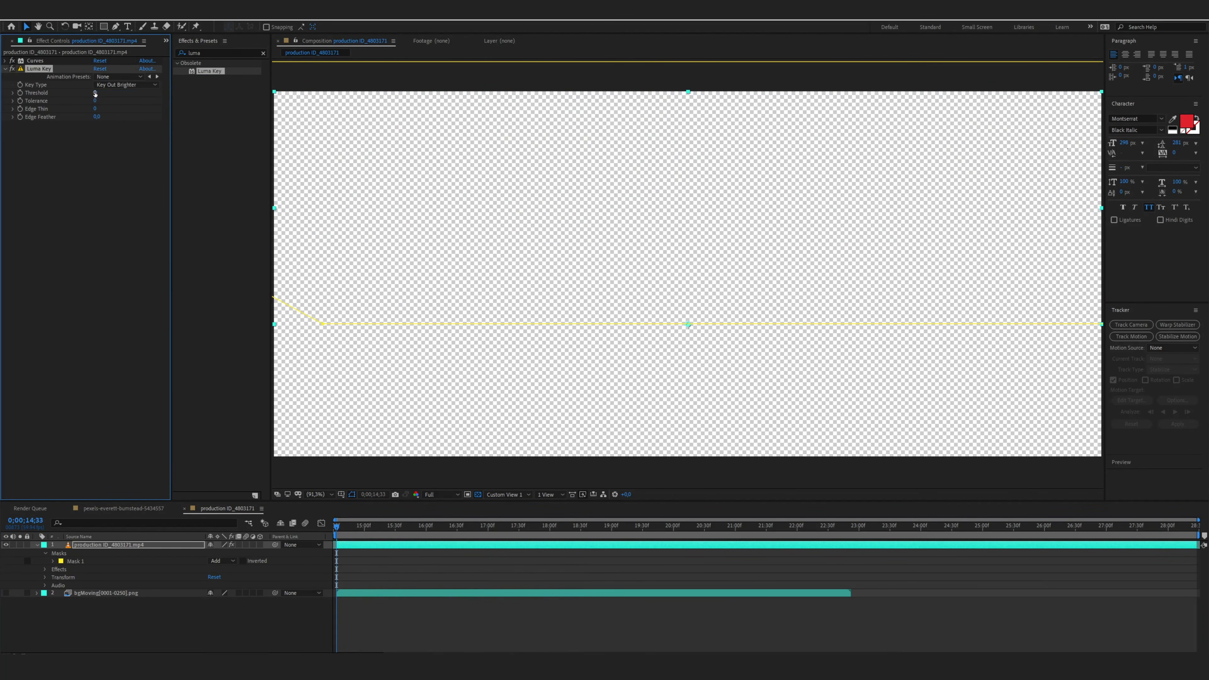
pyautogui.write('122')
pyautogui.press('Return')
pyautogui.moveTo(441, 534); pyautogui.dragTo(410, 525)
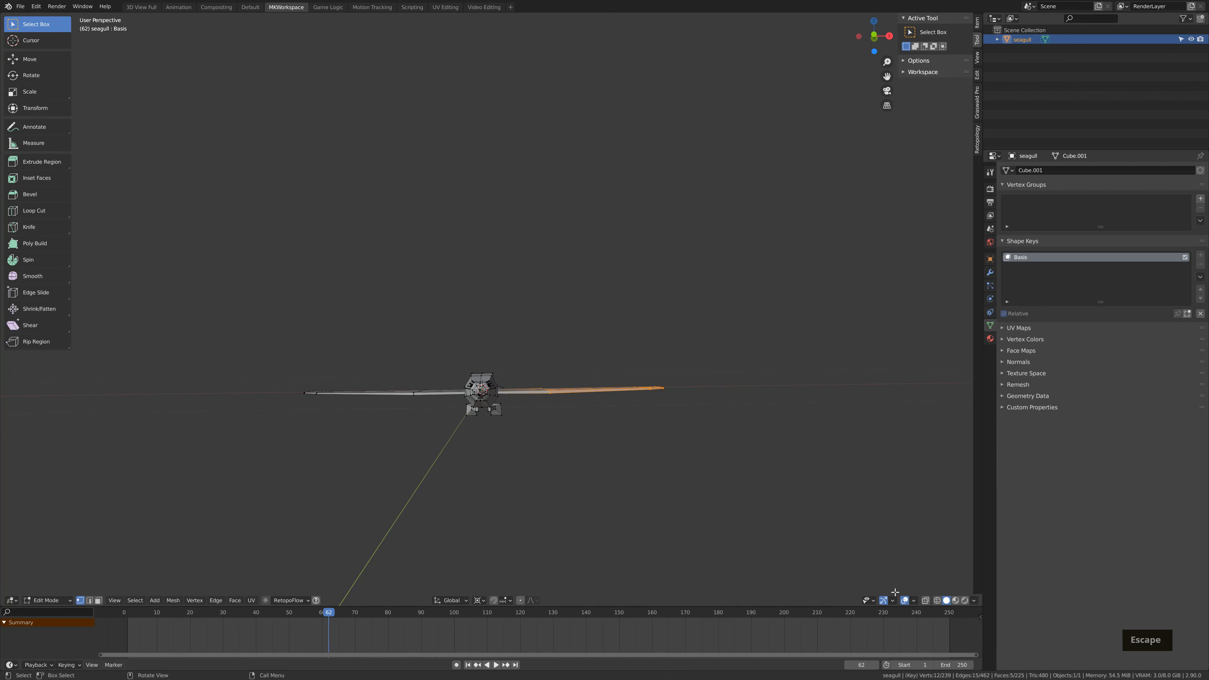
# Turn on X-ray and select all faces of one of the seagull's wings
pyautogui.click(925, 600)
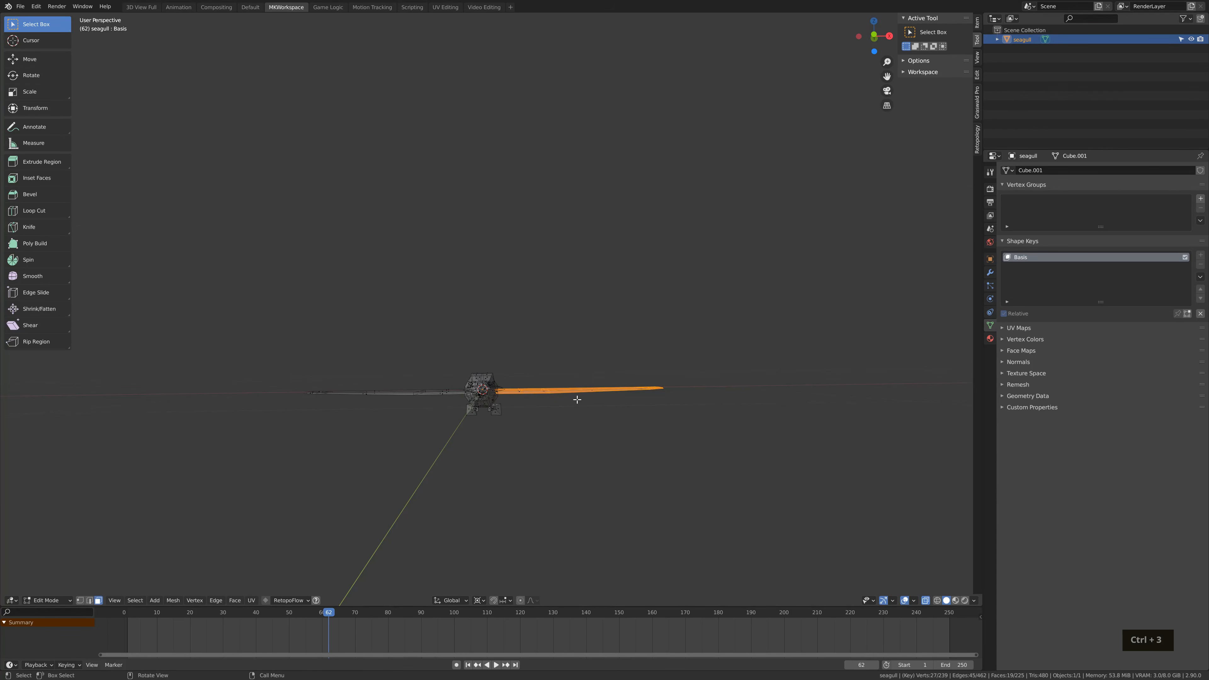
pyautogui.moveTo(577, 400); pyautogui.dragTo(575, 450, button='middle')
pyautogui.press('c')
pyautogui.moveTo(534, 358); pyautogui.dragTo(642, 347)
pyautogui.rightClick(642, 347)
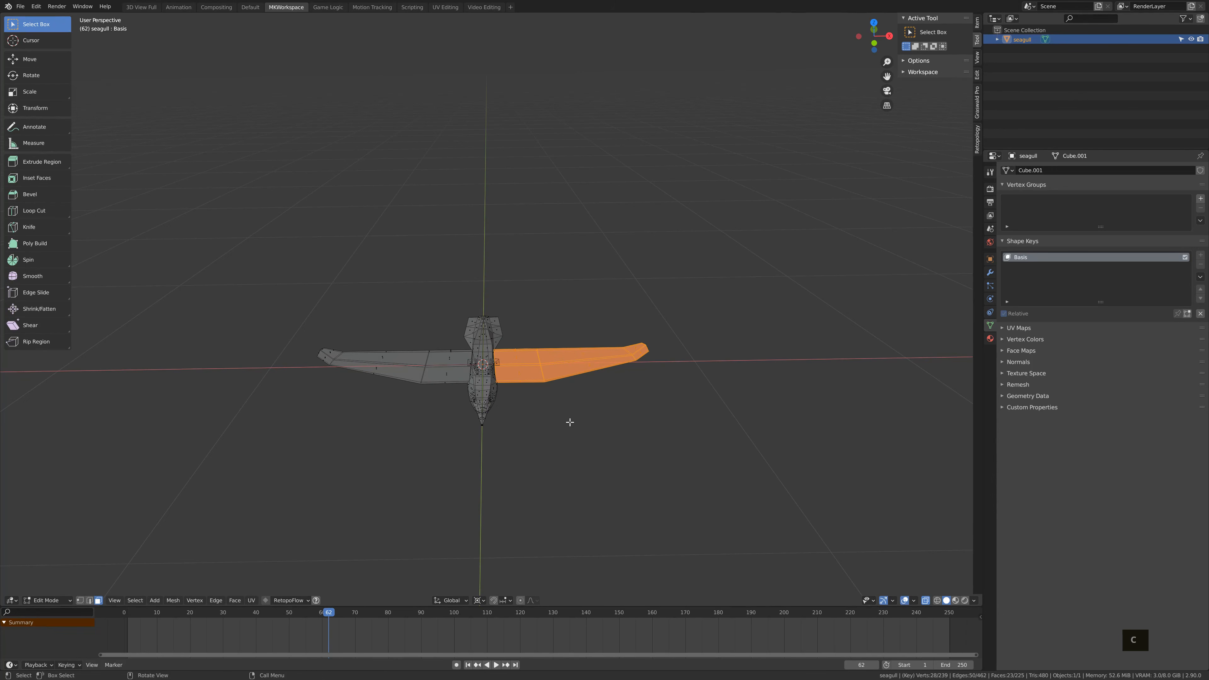
# Rotate the selected wing sections upward in front view to bend the wing into a raised pose
pyautogui.press('KP_1')
pyautogui.press('r')
pyautogui.click(666, 244)
pyautogui.press('r')
pyautogui.click(543, 340)
pyautogui.press('r')
pyautogui.click(493, 242)
# Finish the seagull's raised wing pose with further rotations in front view and return to Object Mode
pyautogui.hotkey('alt', 'a')
pyautogui.moveTo(645, 302); pyautogui.dragTo(676, 315, button='middle')
pyautogui.press('r')
pyautogui.click(597, 308)
pyautogui.press('KP_1')
pyautogui.press('r')
pyautogui.click(602, 304)
pyautogui.press('Tab')
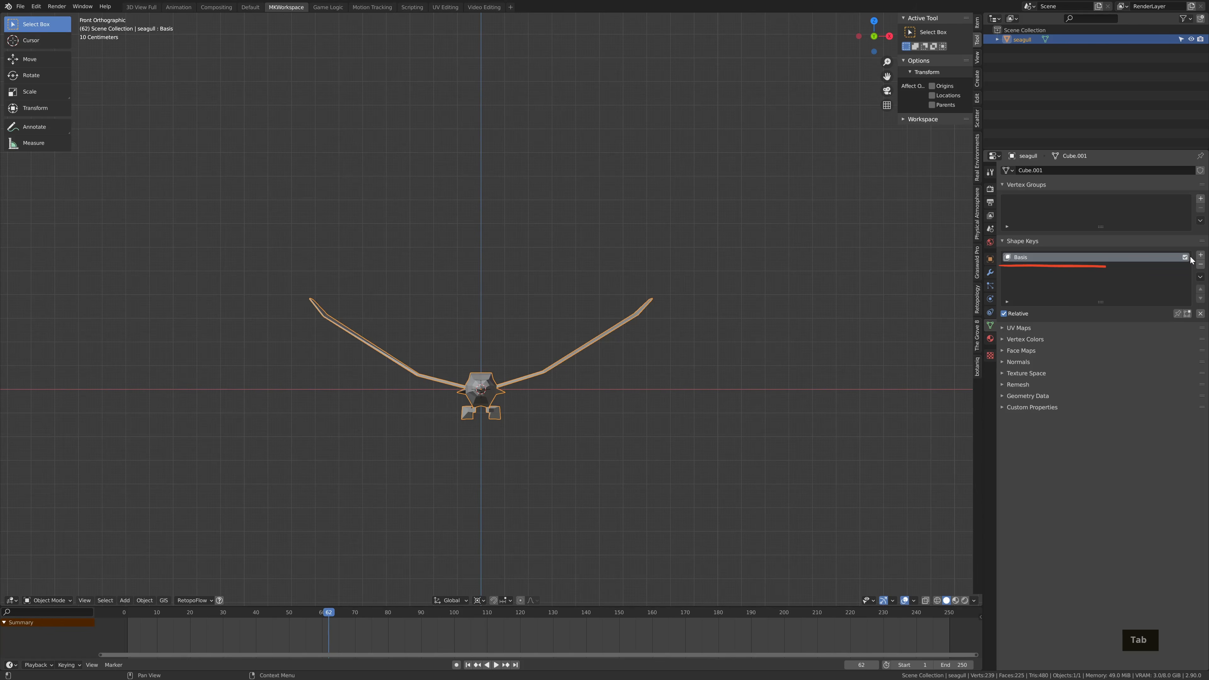
# Add the shape key Key 1 and, in Edit Mode, rotate the seagull's selected wing geometry downward about the Y axis
pyautogui.click(1199, 255)
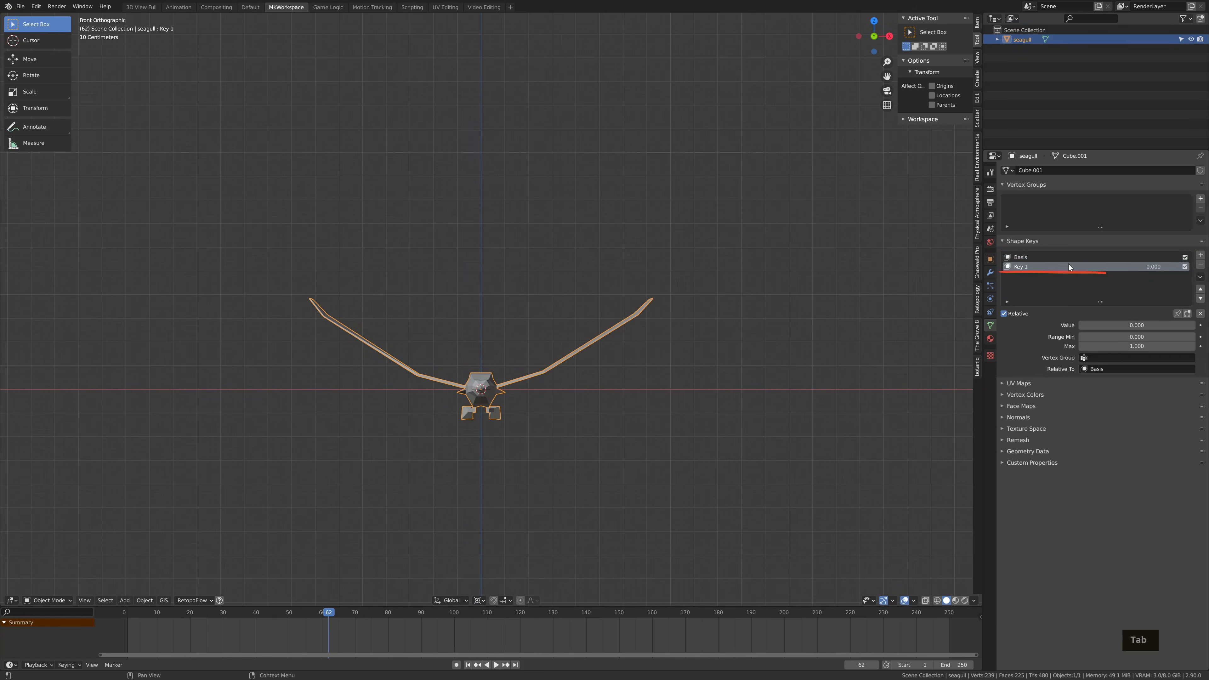
pyautogui.press('Tab')
pyautogui.press('r')
pyautogui.press('y')
pyautogui.press('Escape')
pyautogui.moveTo(713, 333); pyautogui.dragTo(553, 450, button='middle')
pyautogui.press('KP_1')
pyautogui.press('r')
pyautogui.press('y')
pyautogui.click(728, 305)
# Select the opposite wing's faces, rotate them downward for Key 1, and set the shape key's value to 0 in Object Mode
pyautogui.moveTo(619, 381); pyautogui.dragTo(528, 389, button='middle')
pyautogui.hotkey('alt', 'a')
pyautogui.press('c')
pyautogui.moveTo(433, 412); pyautogui.dragTo(246, 300)
pyautogui.moveTo(590, 381); pyautogui.dragTo(615, 424, button='middle')
pyautogui.press('KP_1')
pyautogui.press('c')
pyautogui.press('Escape')
pyautogui.scroll(-5, 485, 357)
pyautogui.press('r')
pyautogui.press('r')
pyautogui.press('Tab')
pyautogui.moveTo(1142, 325); pyautogui.dragTo(1051, 325)
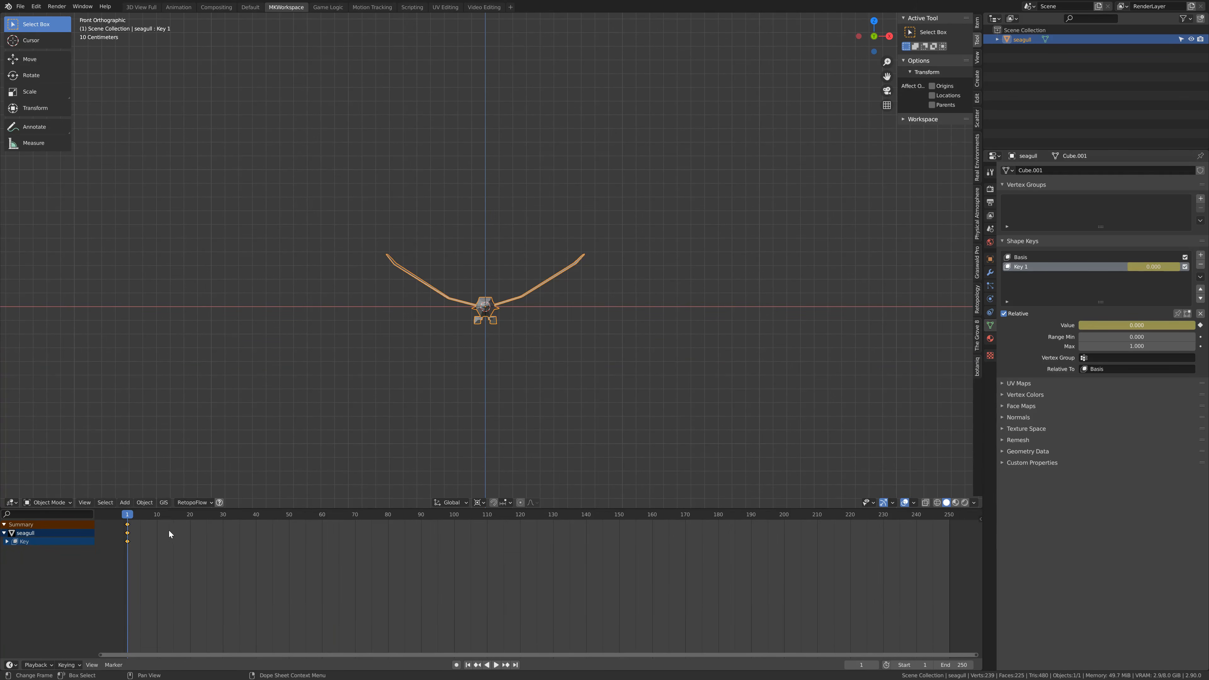
# Advance to frame 20, set Key 1 to 1.000 and insert a keyframe on its value
pyautogui.press('space')
pyautogui.press('space')
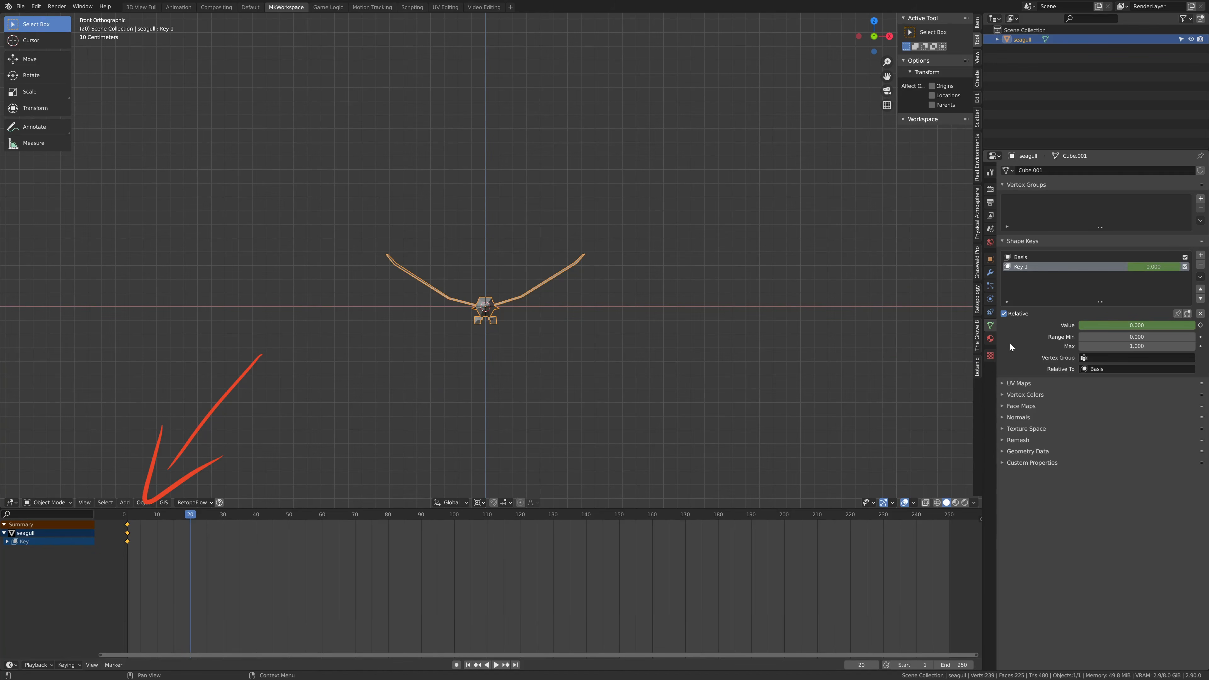
pyautogui.moveTo(1159, 268); pyautogui.dragTo(1184, 268)
pyautogui.press('i')
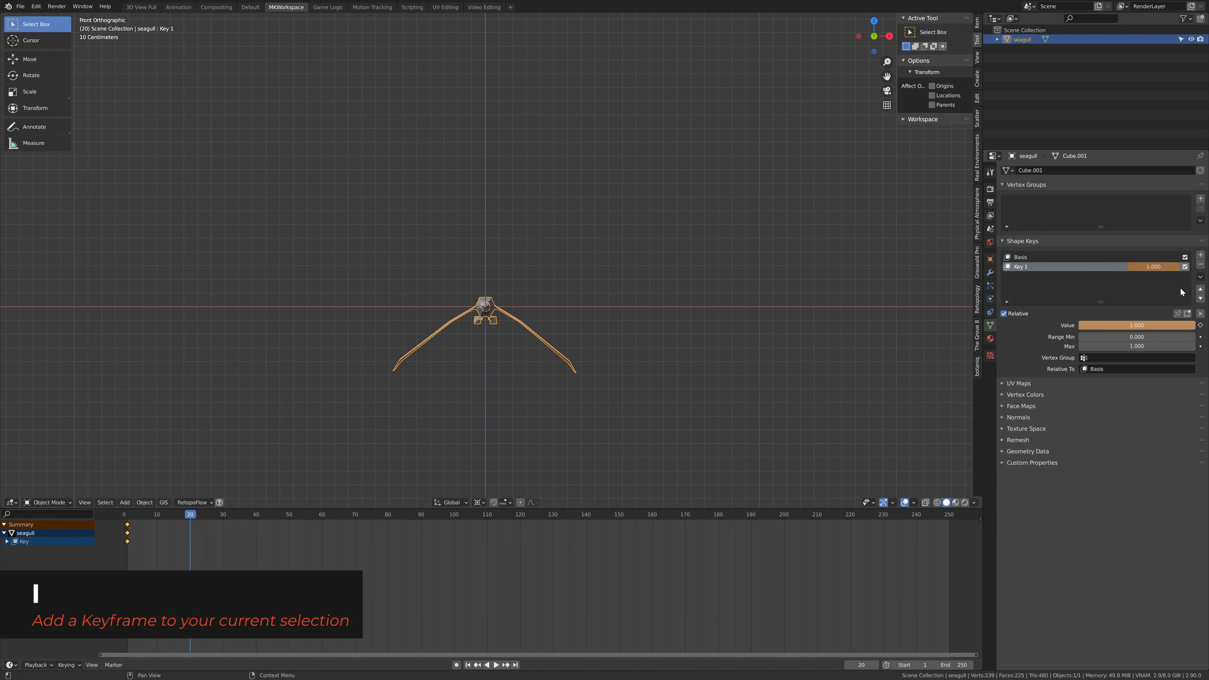
pyautogui.rightClick(1159, 268)
pyautogui.click(1159, 268)
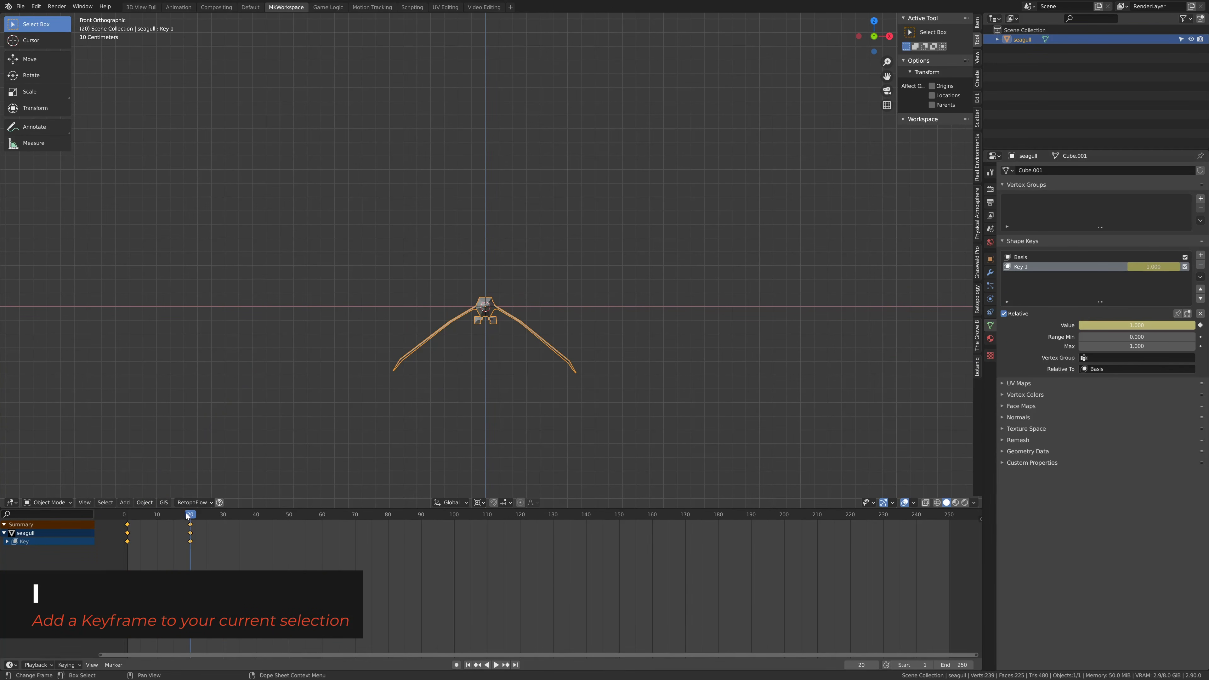
# Advance to frame 40, set Key 1 back to 0.000 and insert a keyframe on its value
pyautogui.press('space')
pyautogui.press('space')
pyautogui.moveTo(1170, 269); pyautogui.dragTo(1126, 266)
pyautogui.press('i')
pyautogui.rightClick(1142, 267)
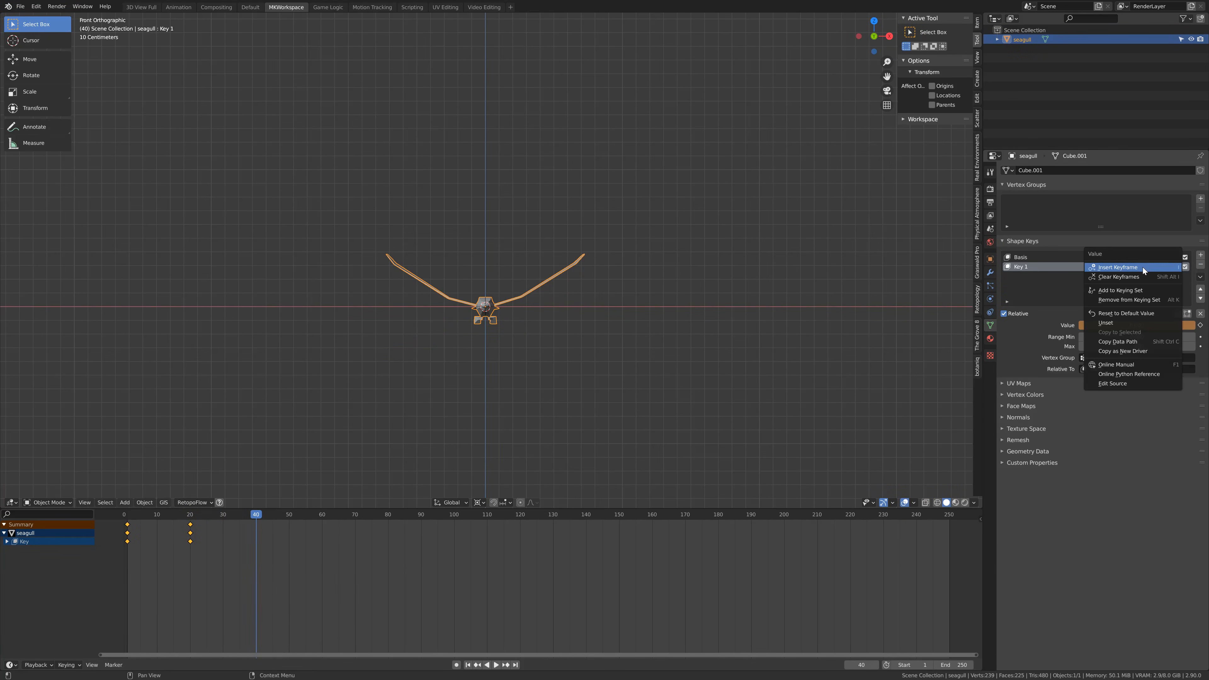
pyautogui.click(1143, 267)
pyautogui.press('shift')
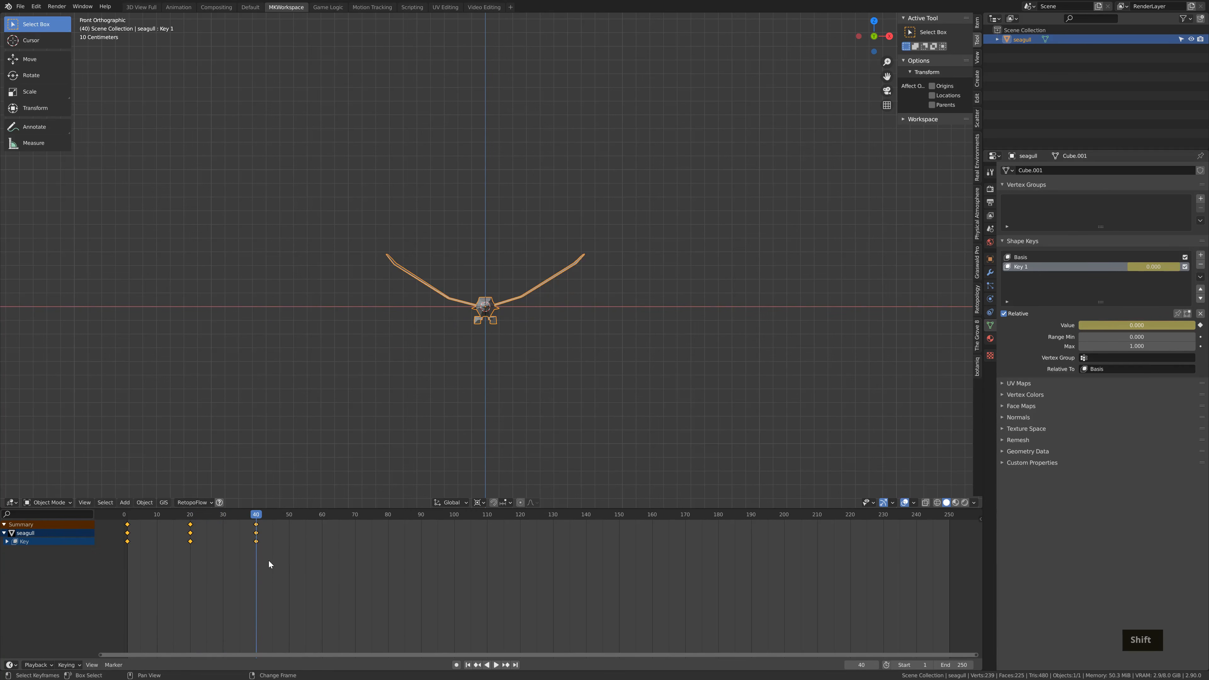
# Loop the seagull's wing flap in the Graph Editor with Make Cyclic (F-Modifier) and play the animation
pyautogui.hotkey('ctrl', 'Tab')
pyautogui.press('a')
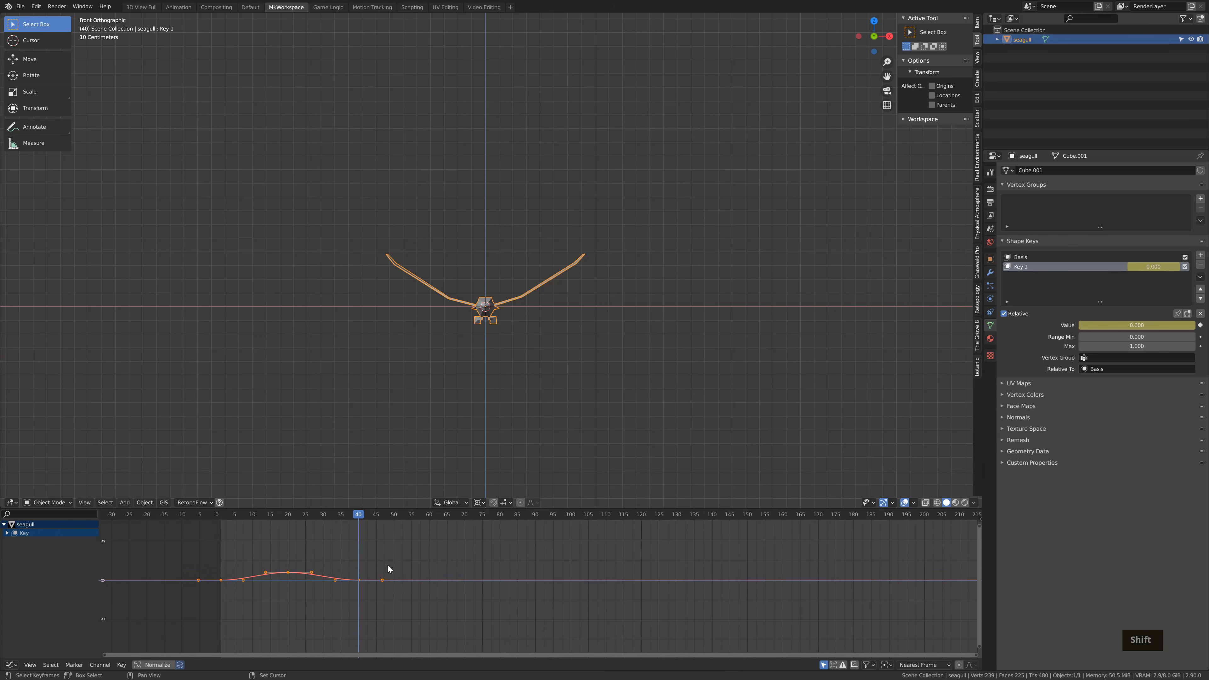
pyautogui.hotkey('shift', 'e')
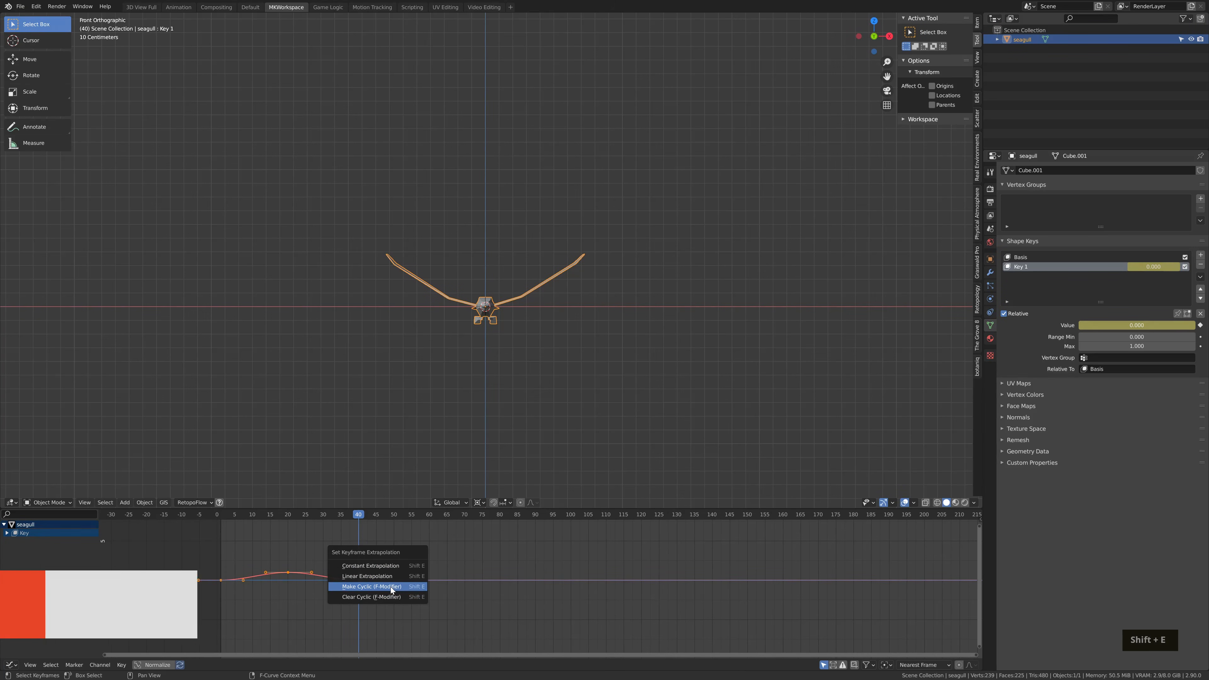
pyautogui.click(391, 587)
pyautogui.press('space')
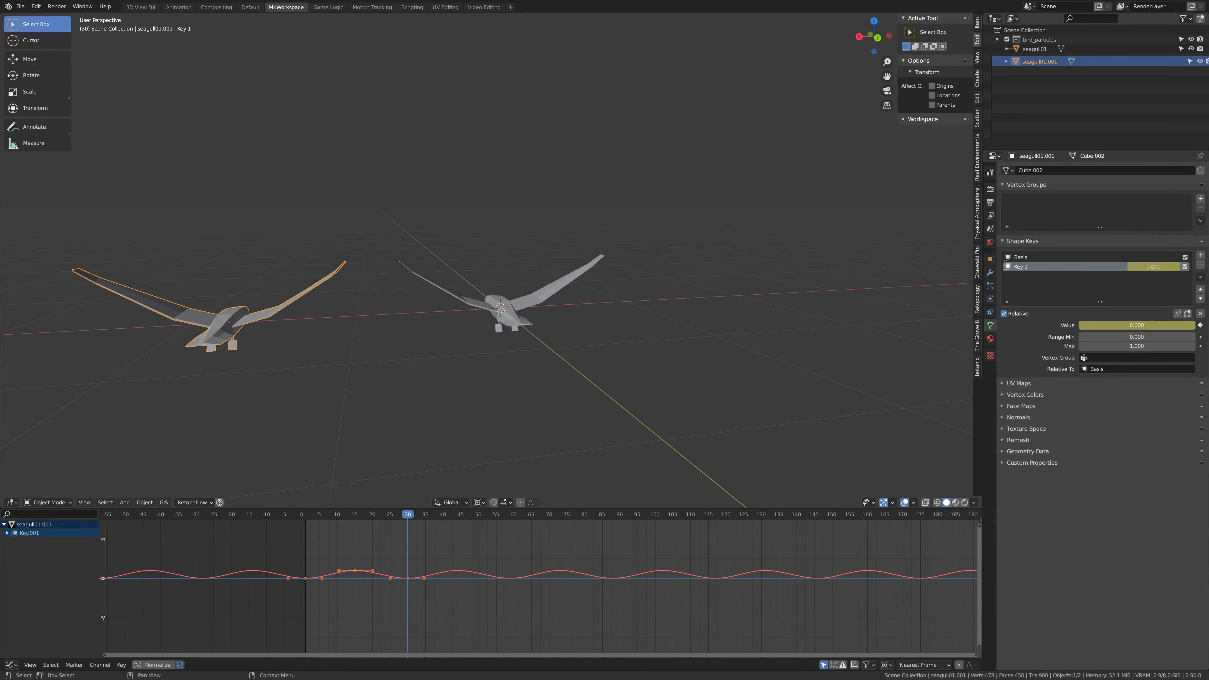
# Scale the duplicated seagull's flap keyframes in time from the start of the animation
pyautogui.hotkey('shift', 'Left')
pyautogui.press('s')
pyautogui.click(496, 492)
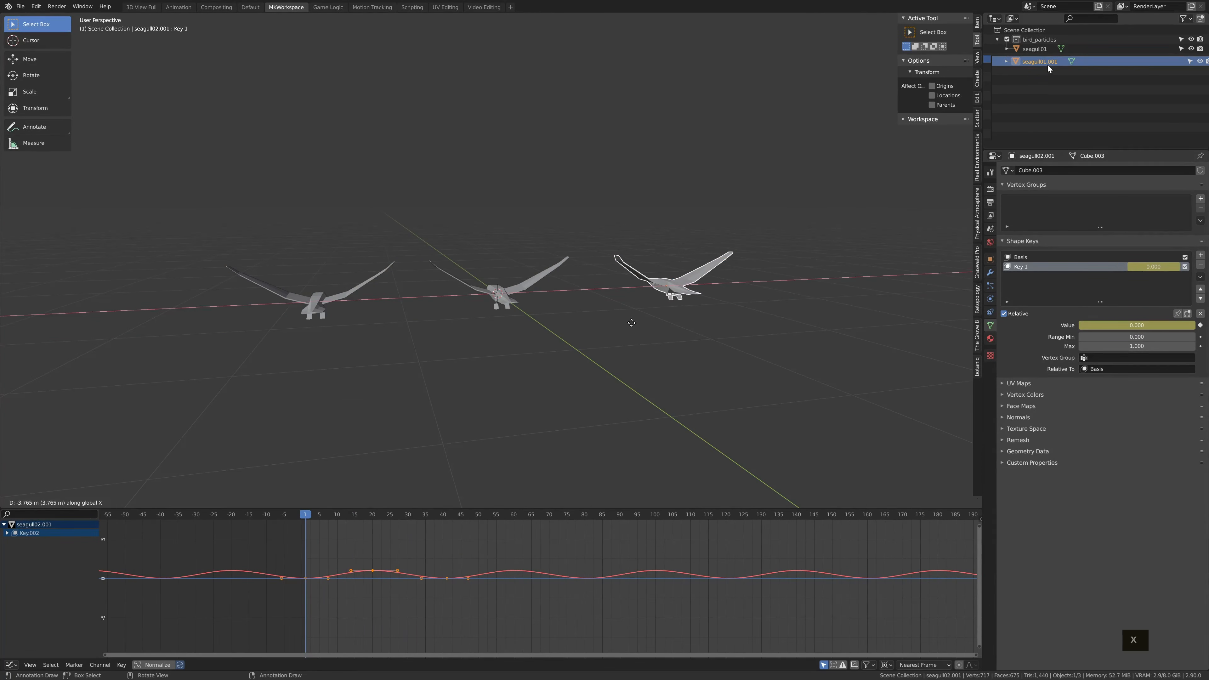
# Rename the third bird seagull03, paste a copy of its flap keyframes, scale the copy by 0.75 and play the result
pyautogui.doubleClick(1043, 61)
pyautogui.write('3')
pyautogui.press('Return')
pyautogui.hotkey('ctrl', 'c')
pyautogui.click(460, 515)
pyautogui.hotkey('ctrl', 'v')
pyautogui.write('s.75')
pyautogui.press('Return')
pyautogui.press('space')
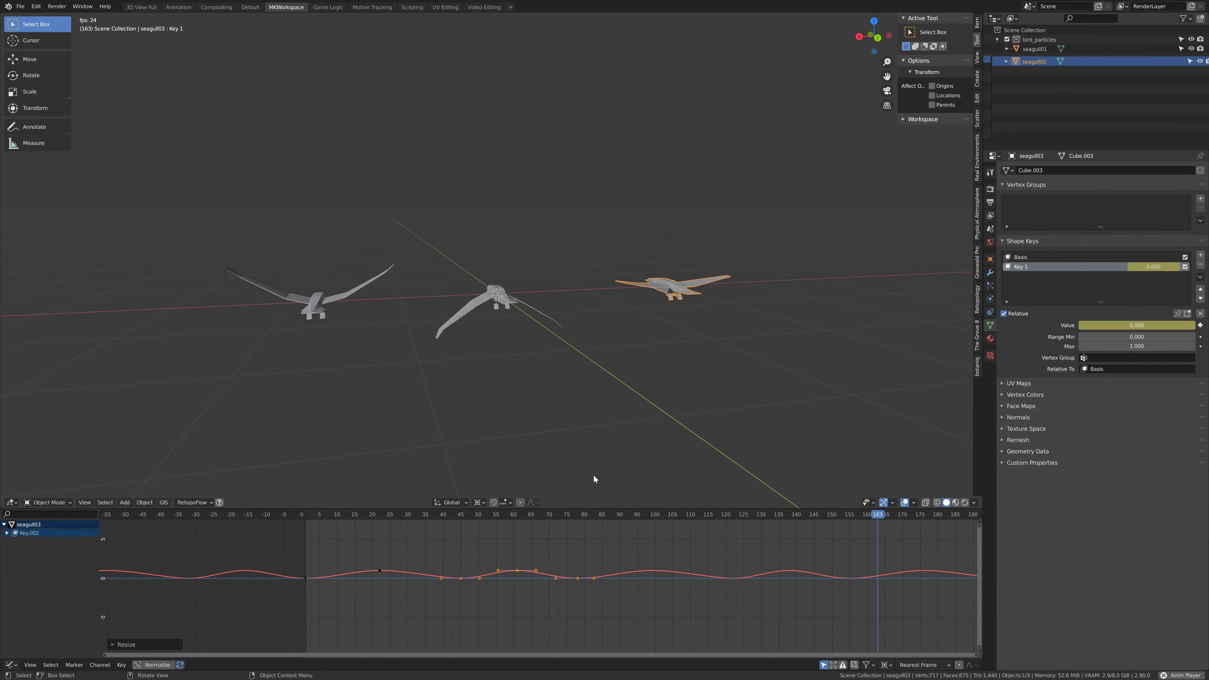
# Play the seagulls' flapping from the start and vertically move selected keyframes on the newest seagull's flap curve
pyautogui.click(324, 334)
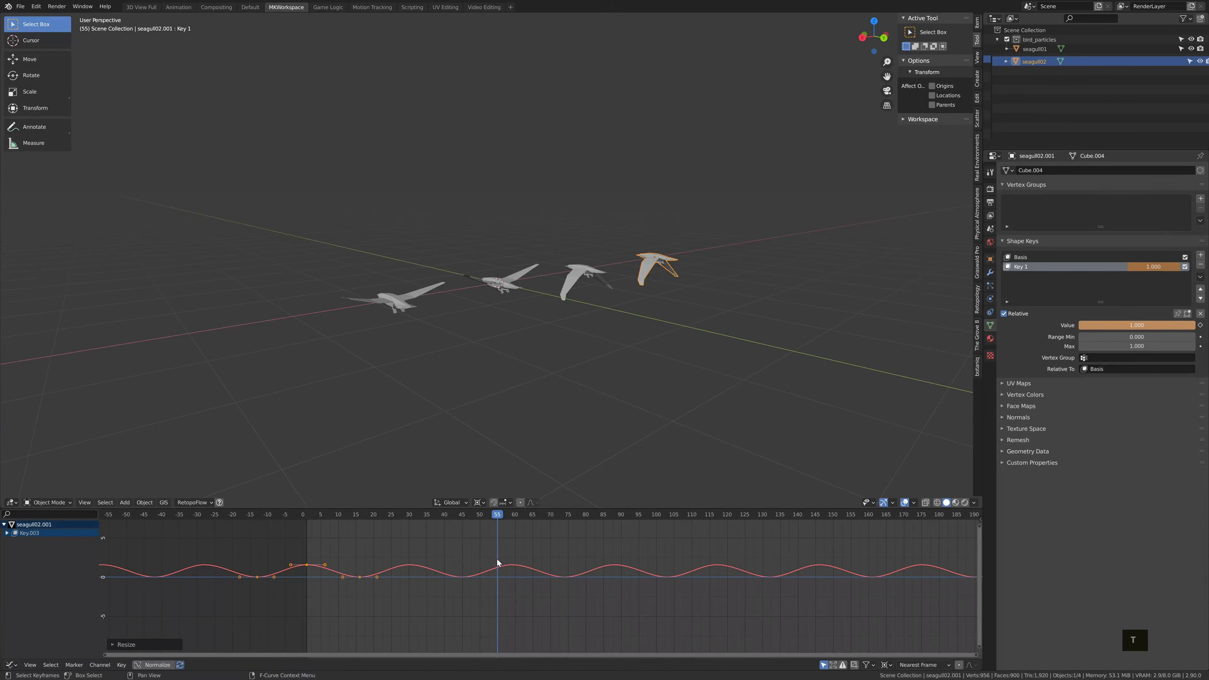
pyautogui.hotkey('shift', 'Left')
pyautogui.press('space')
pyautogui.press('space')
pyautogui.moveTo(383, 558); pyautogui.dragTo(435, 578)
pyautogui.press('g')
pyautogui.press('y')
pyautogui.click(438, 520)
pyautogui.moveTo(386, 534); pyautogui.dragTo(500, 580)
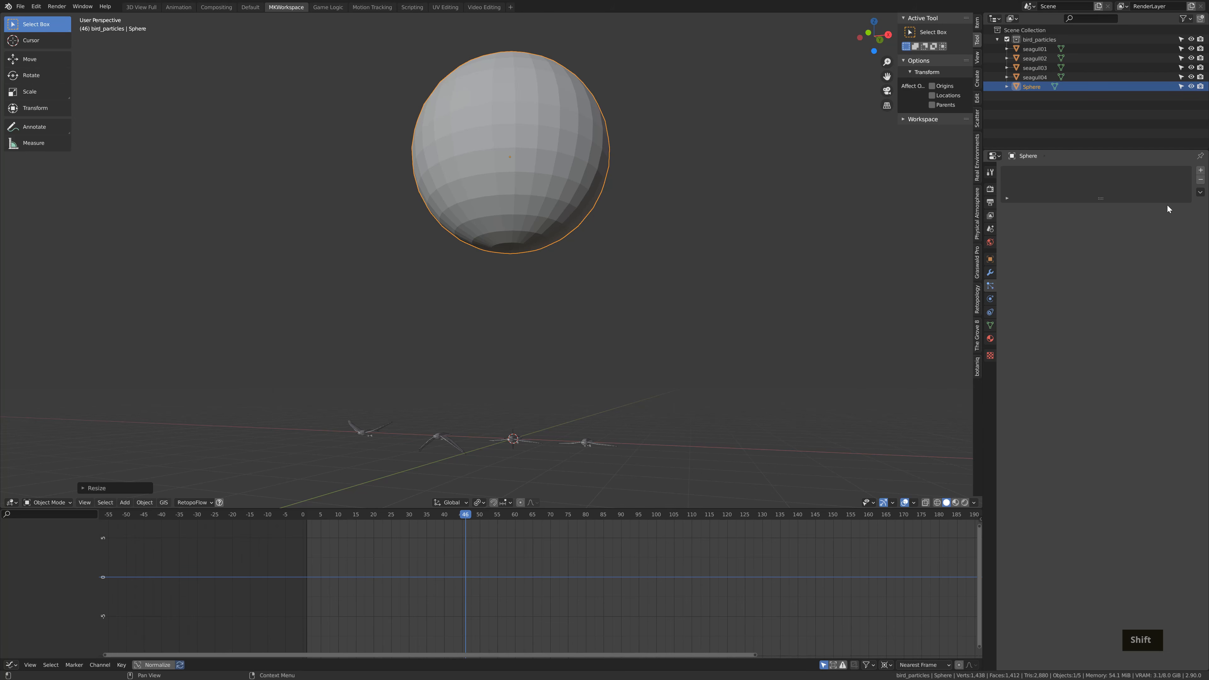
# Add a particle system named Birds to the sphere and render it as a collection with bird_particles as the instance collection
pyautogui.click(1200, 170)
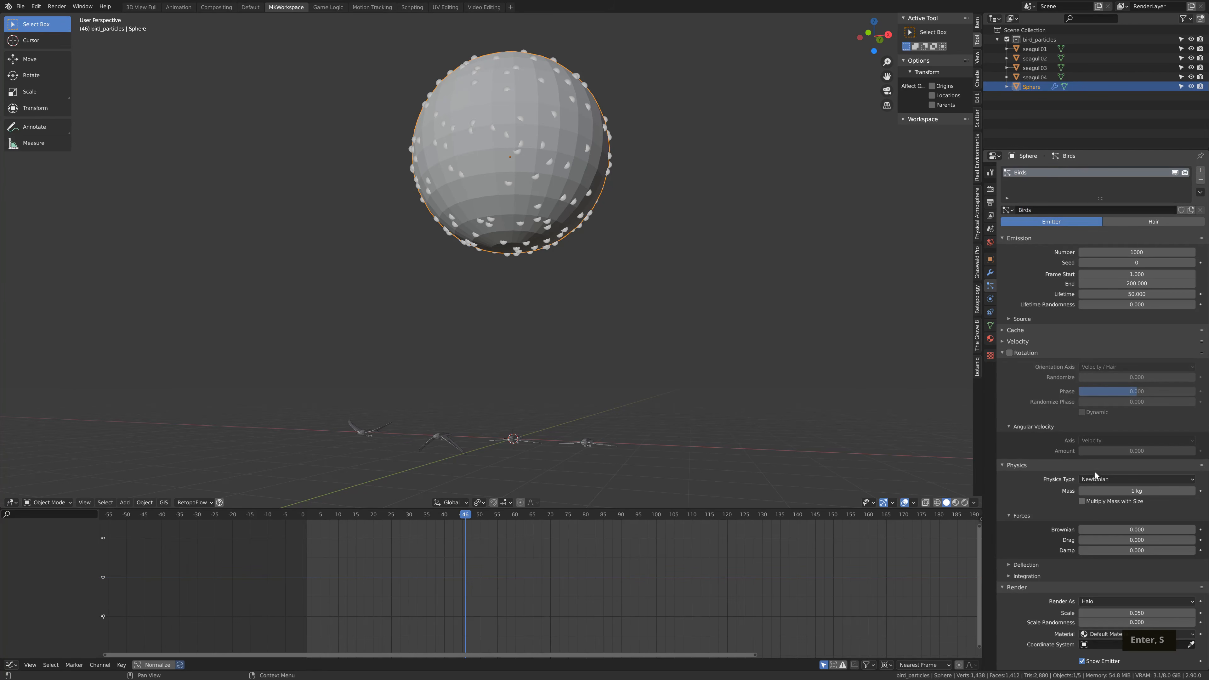
pyautogui.click(1099, 602)
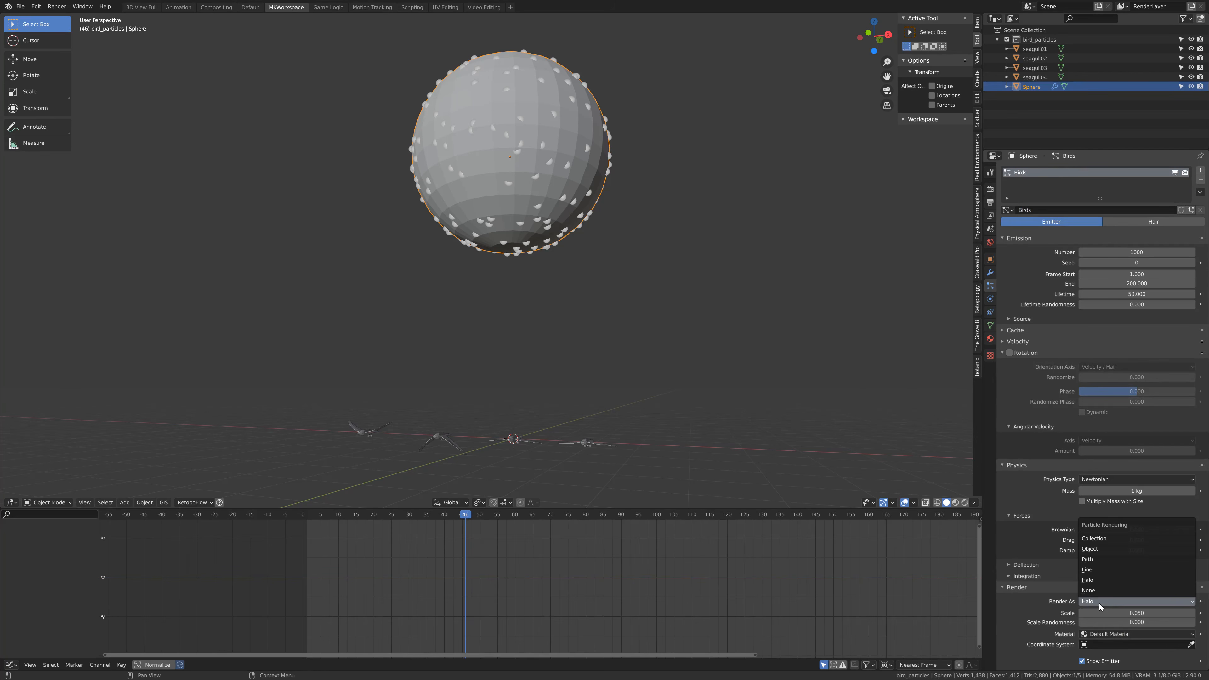
pyautogui.click(1103, 543)
pyautogui.scroll(-2, 1059, 572)
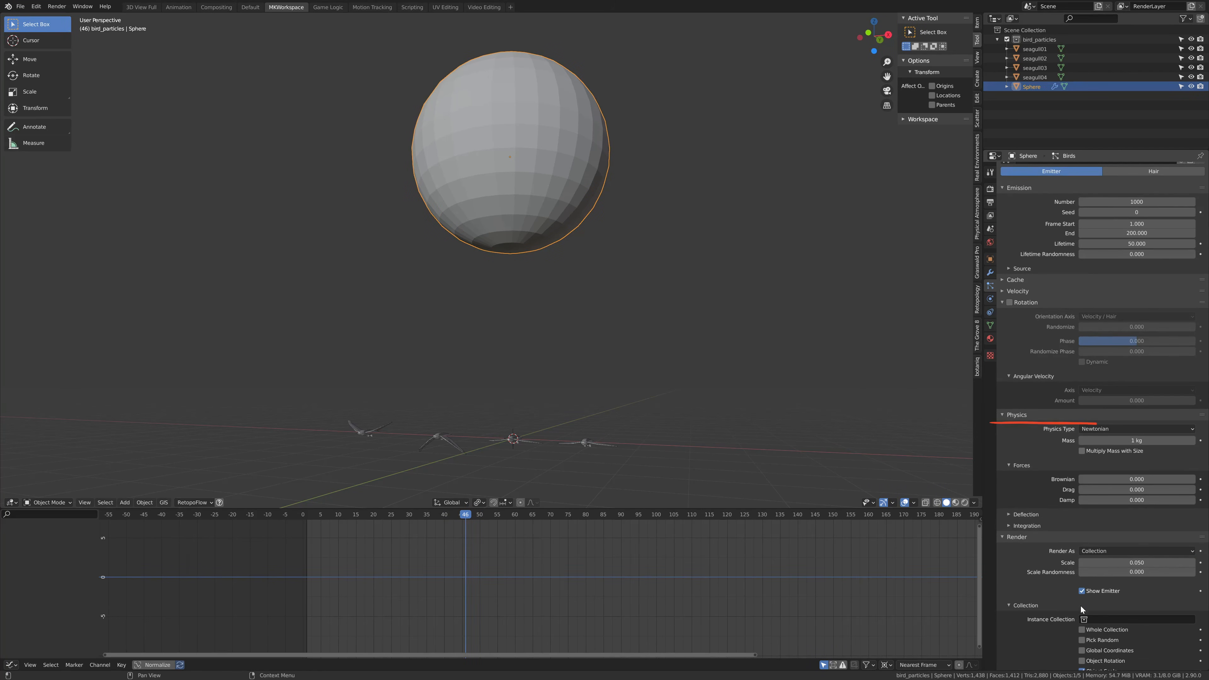
pyautogui.click(1137, 619)
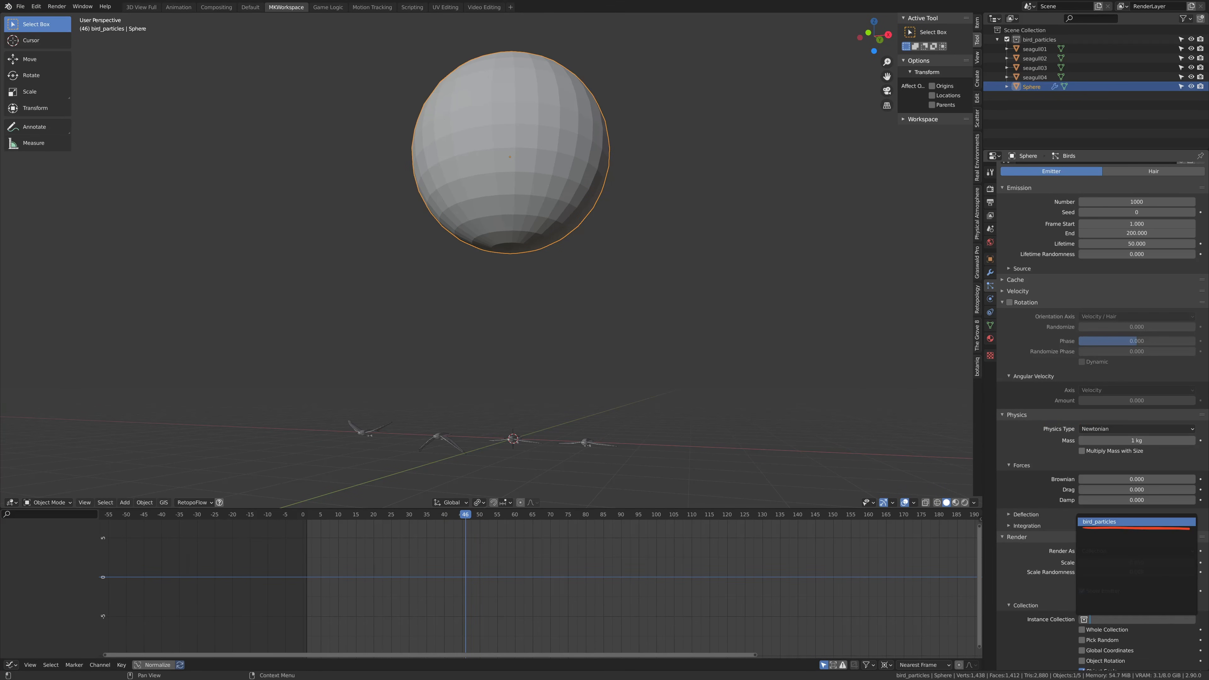
pyautogui.click(1109, 522)
# Play the animation and inspect the area beneath the sphere for emitted birds
pyautogui.press('space')
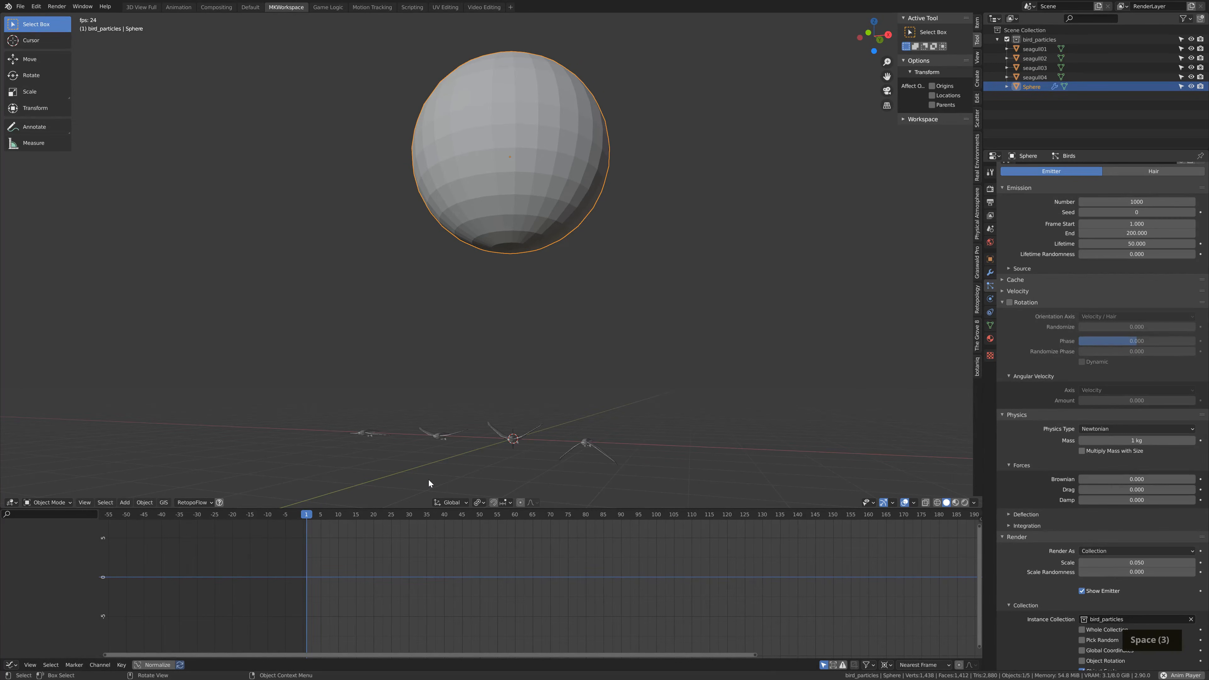
pyautogui.press('space')
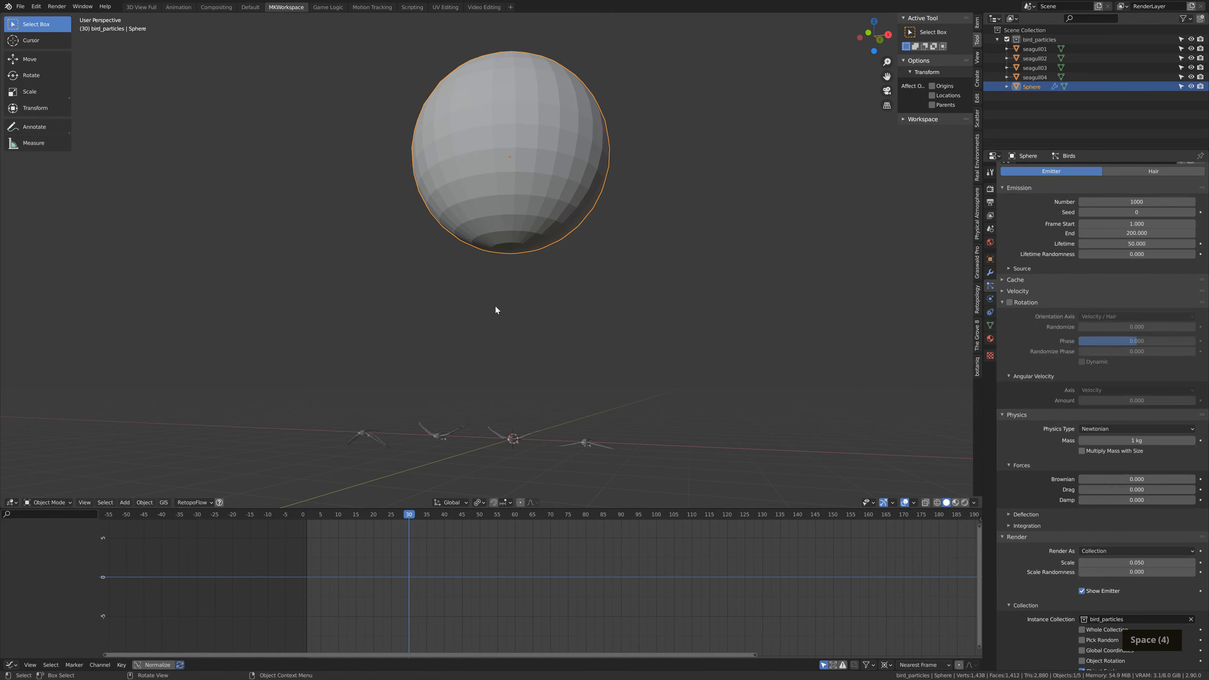
pyautogui.scroll(6, 495, 307)
pyautogui.press('space')
pyautogui.press('space')
pyautogui.scroll(1, 499, 302)
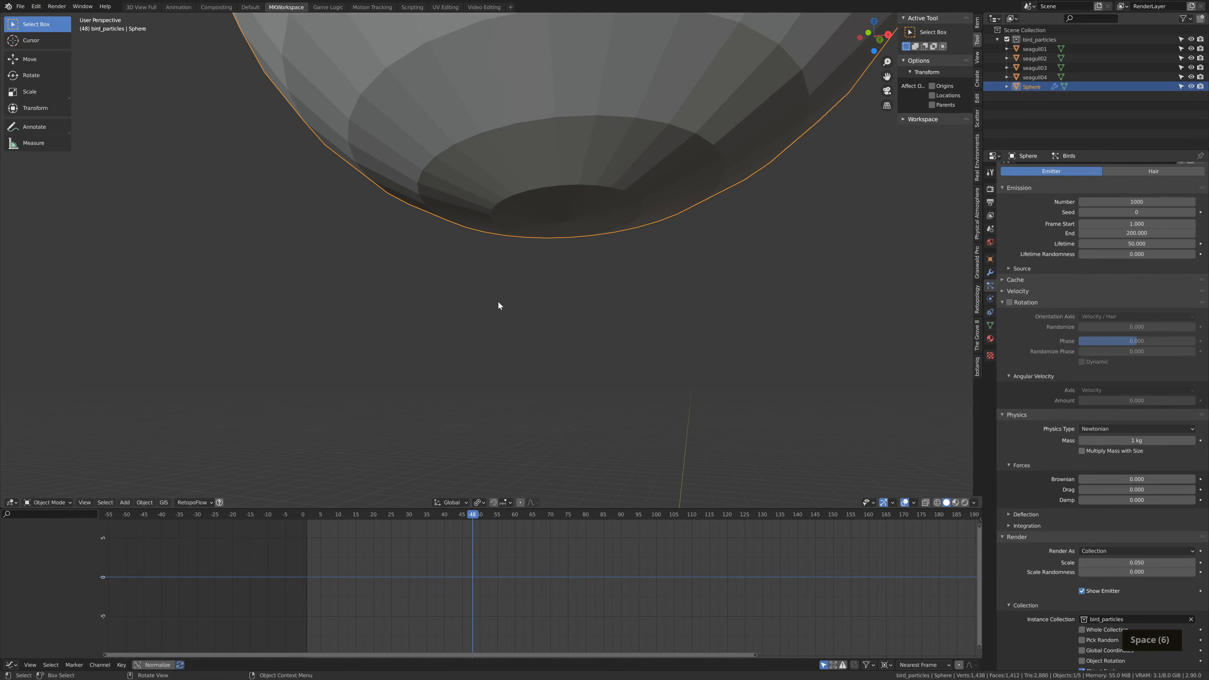
pyautogui.press('space')
pyautogui.press('space')
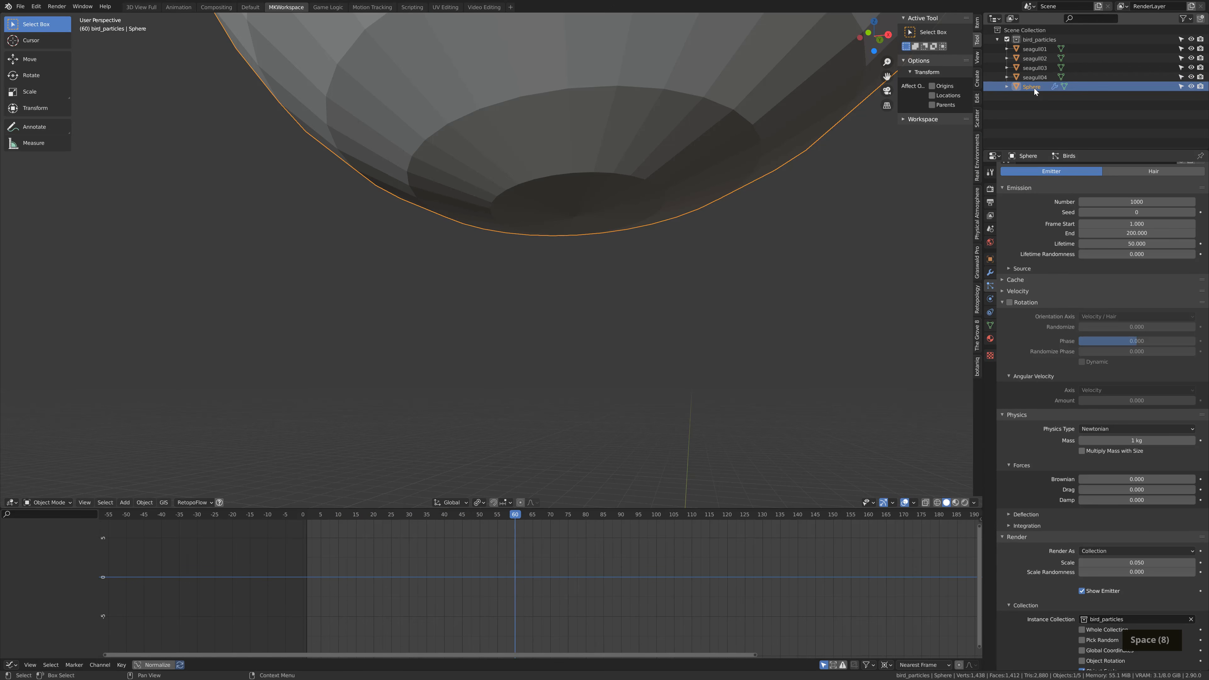
# Move the sphere out of bird_particles into the Scene Collection and play the particle animation
pyautogui.moveTo(1034, 88); pyautogui.dragTo(1031, 31)
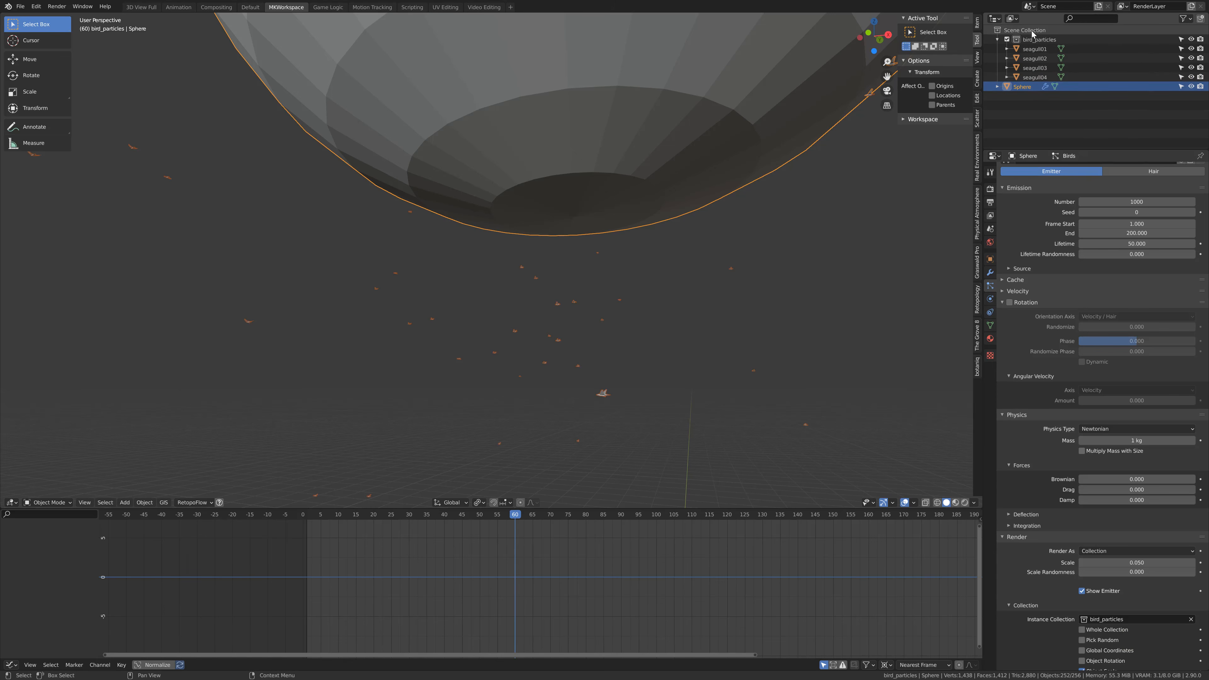
pyautogui.scroll(-6, 658, 230)
pyautogui.press('space')
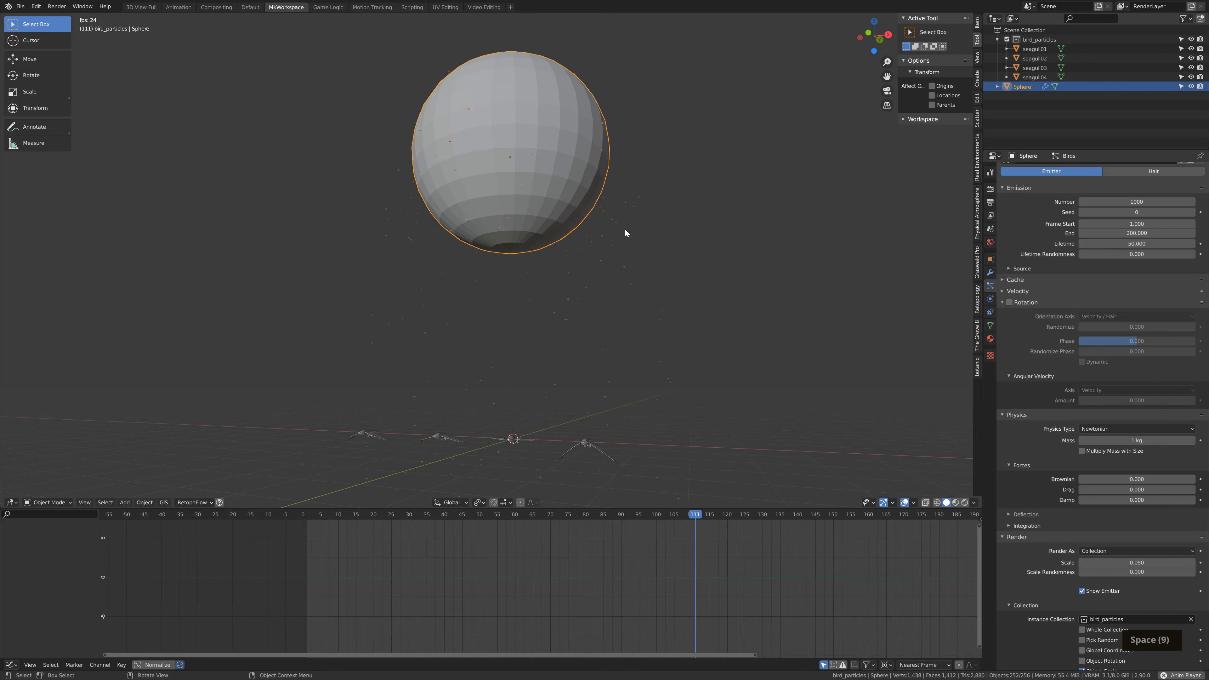
pyautogui.press('space')
pyautogui.hotkey('alt', 'F9')
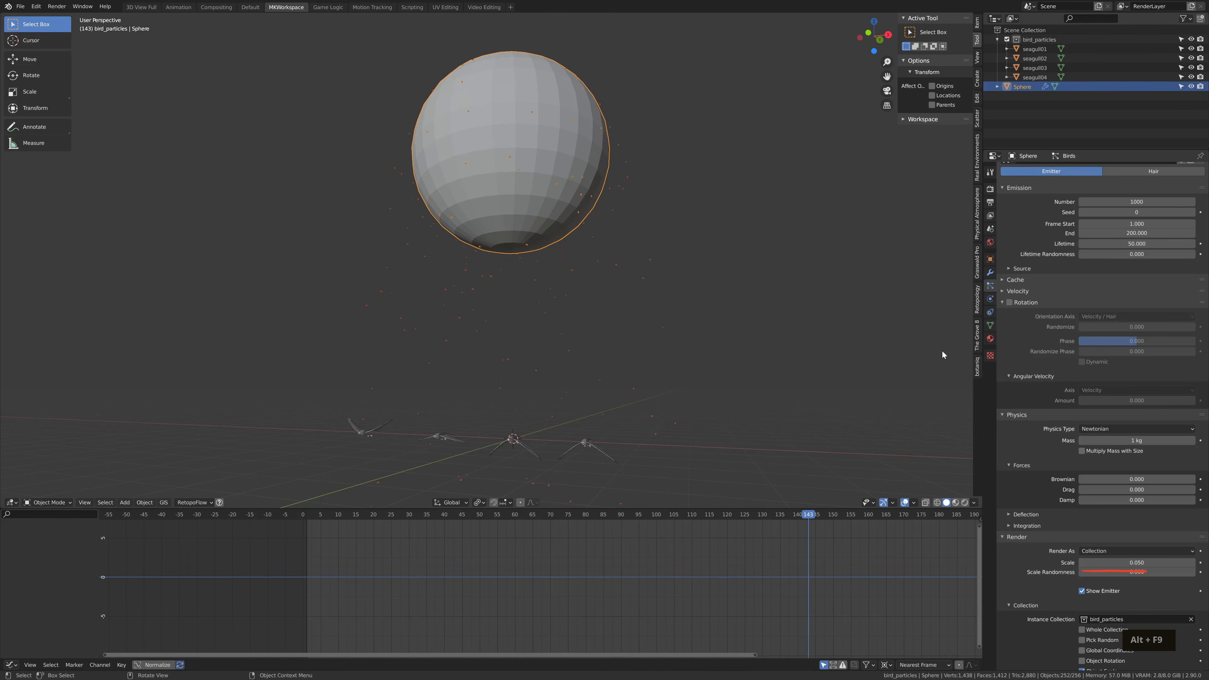
# Set the bird particles' render scale to 0.2, switch to the Dope Sheet and play the animation from the start
pyautogui.doubleClick(1122, 562)
pyautogui.write('.2')
pyautogui.press('Return')
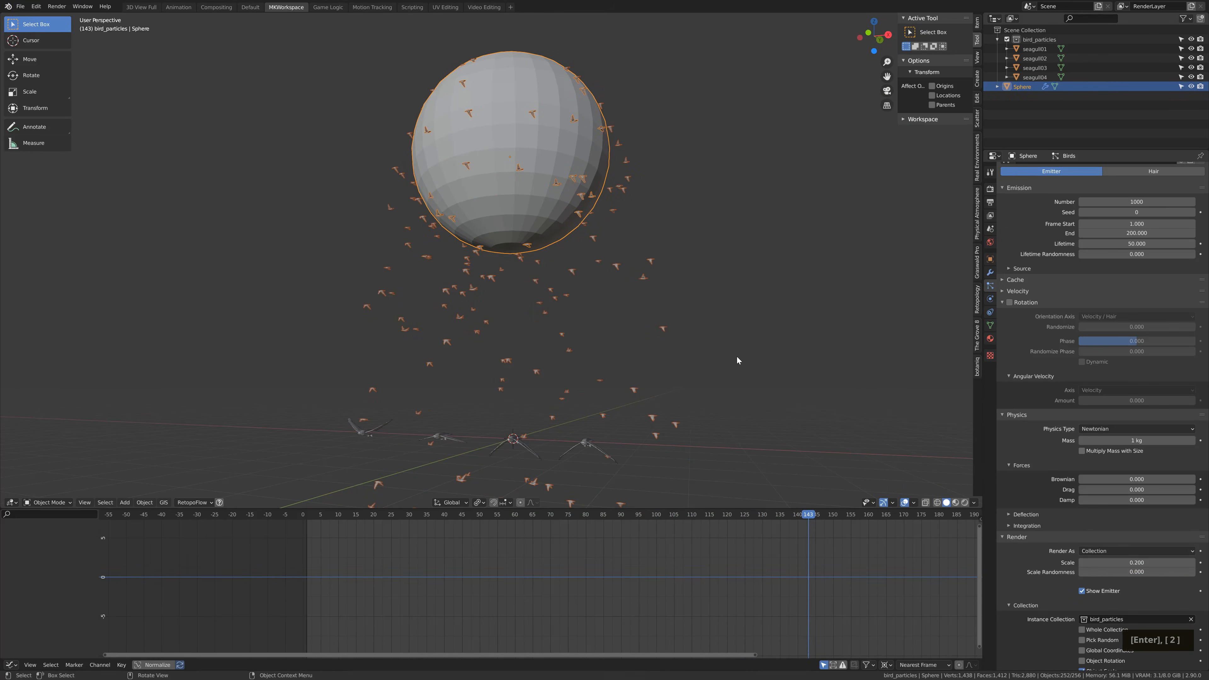
pyautogui.hotkey('ctrl', 'Tab')
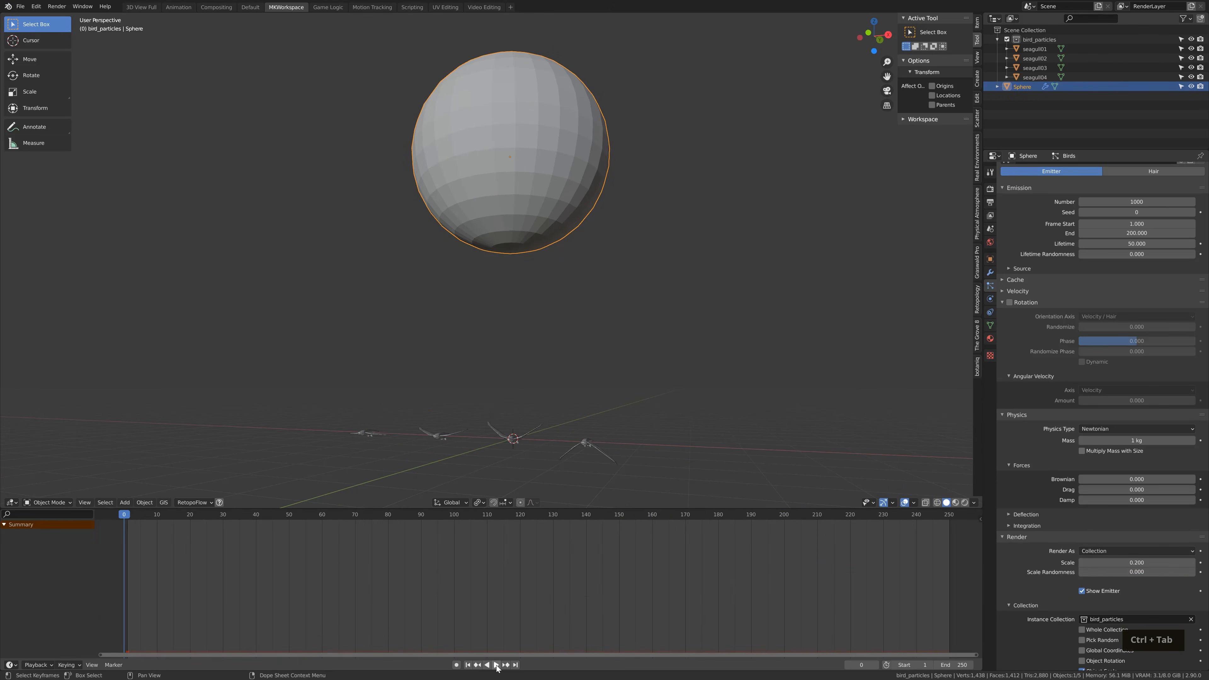
pyautogui.click(496, 665)
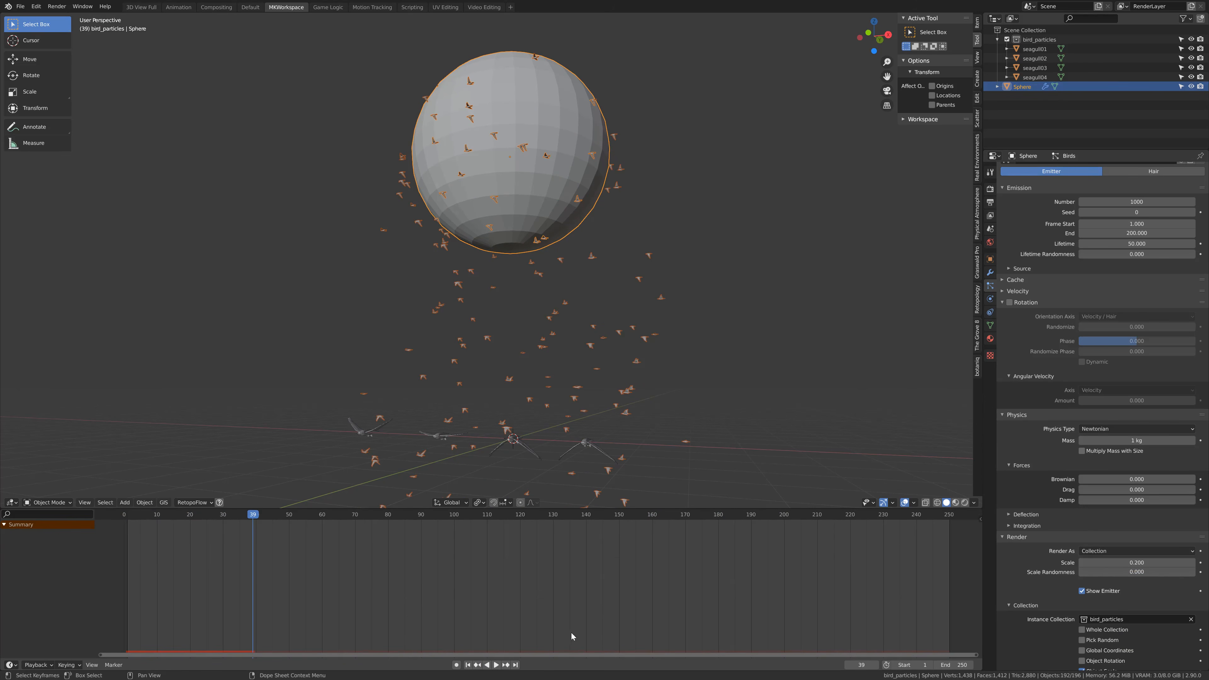
# Change the Birds particle system's physics type to Boids and replay the animation from the first frame
pyautogui.click(1109, 428)
pyautogui.click(1104, 468)
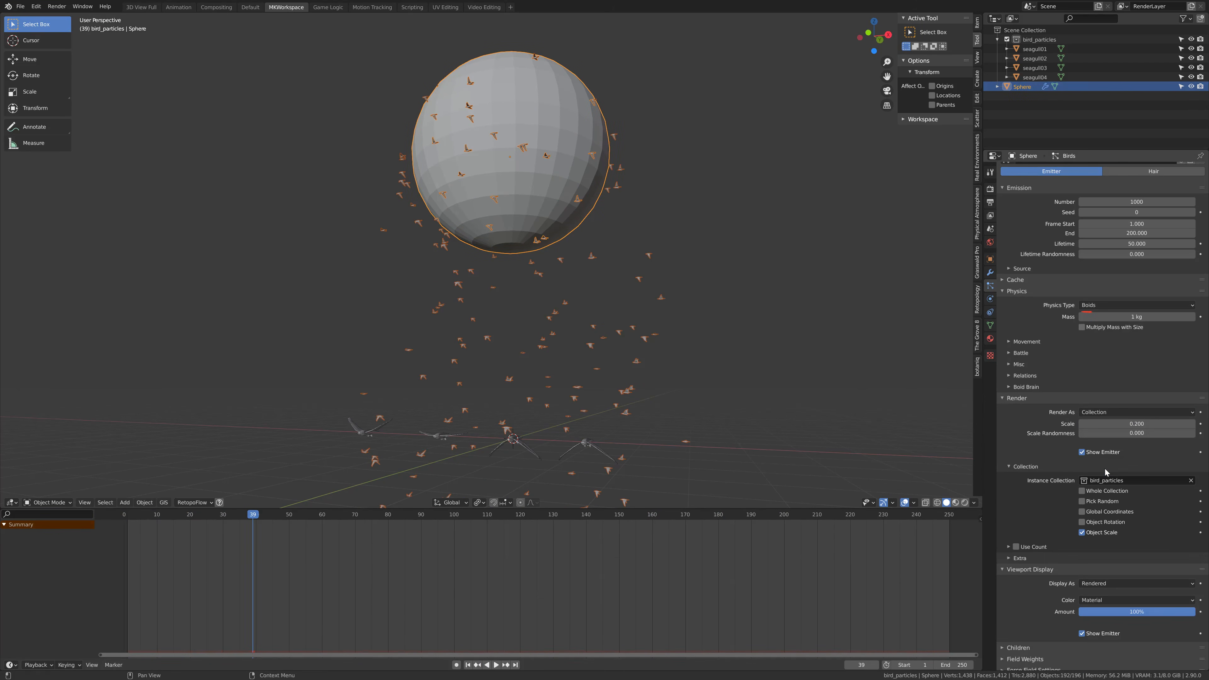
pyautogui.click(467, 665)
pyautogui.click(495, 664)
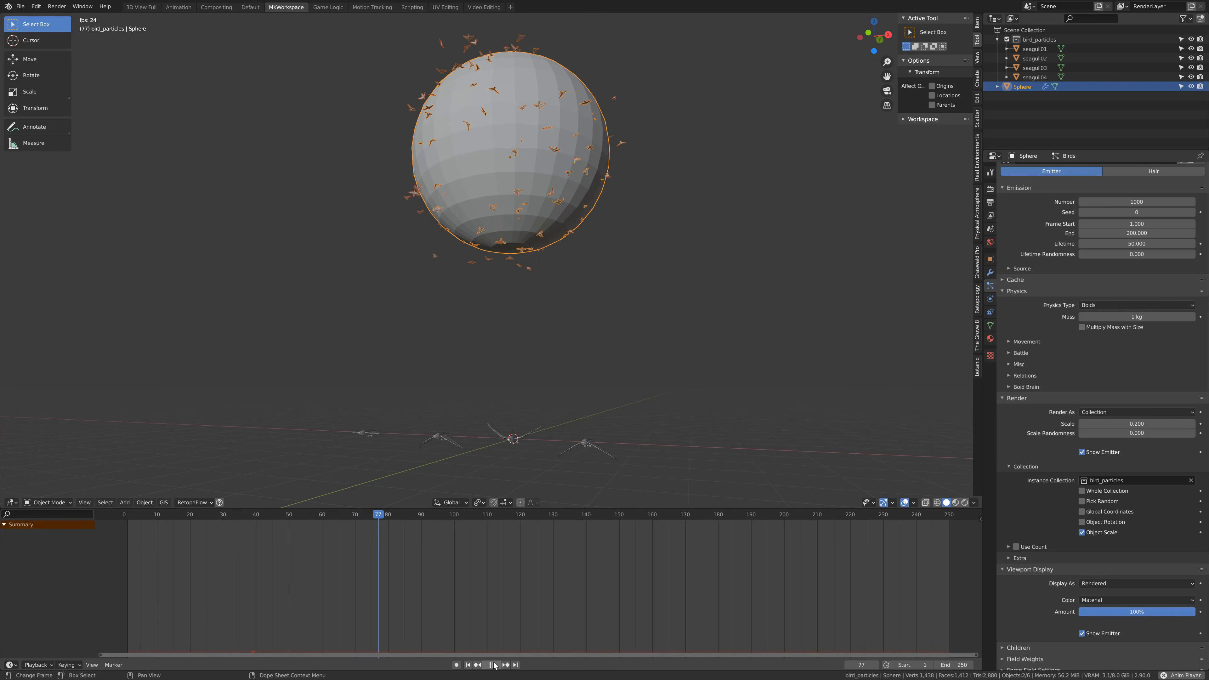
pyautogui.click(494, 665)
# Hide the bird emitter in both the render and the viewport, and replay the animation from the first frame
pyautogui.click(1081, 452)
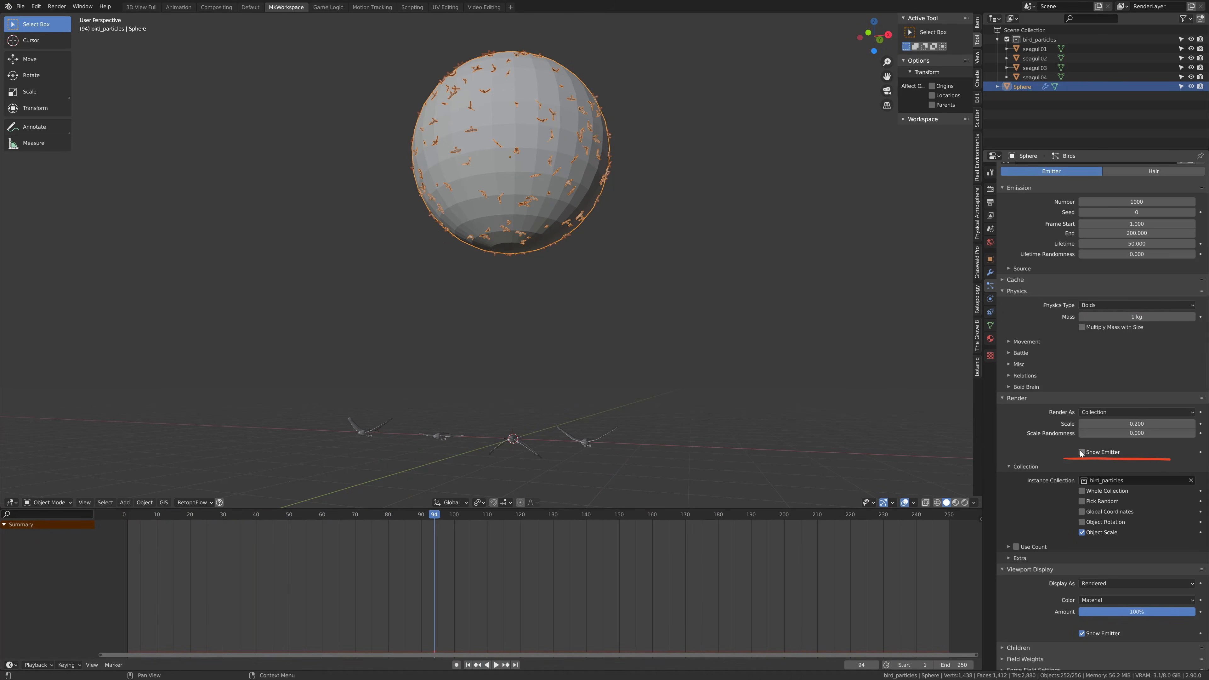
pyautogui.scroll(-2, 1070, 598)
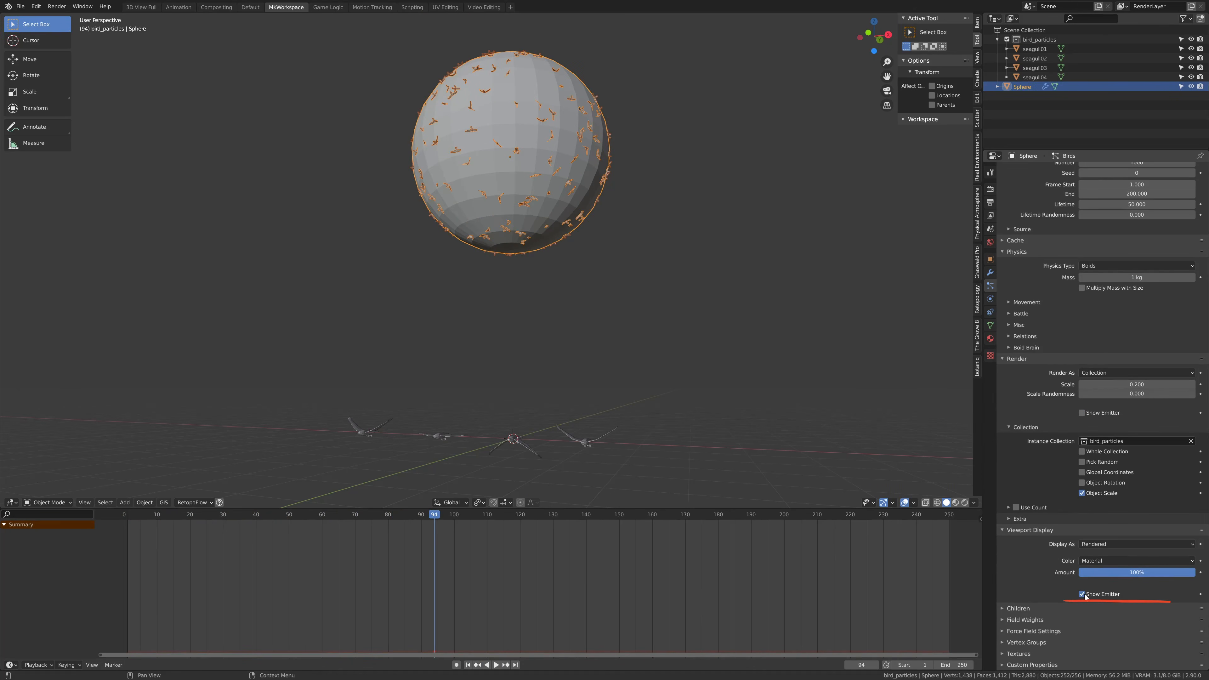
pyautogui.click(1082, 594)
pyautogui.click(467, 665)
pyautogui.click(496, 665)
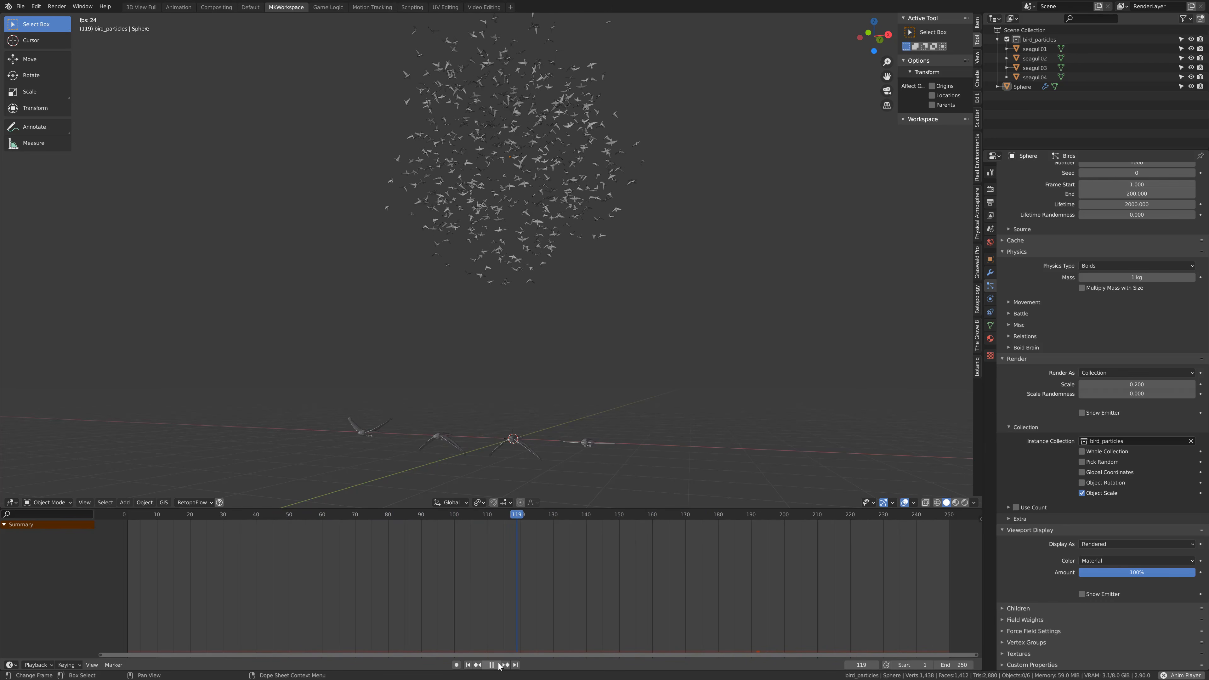
# Enable Object Rotation for the instanced birds and inspect the flock's orientation during playback
pyautogui.press('space')
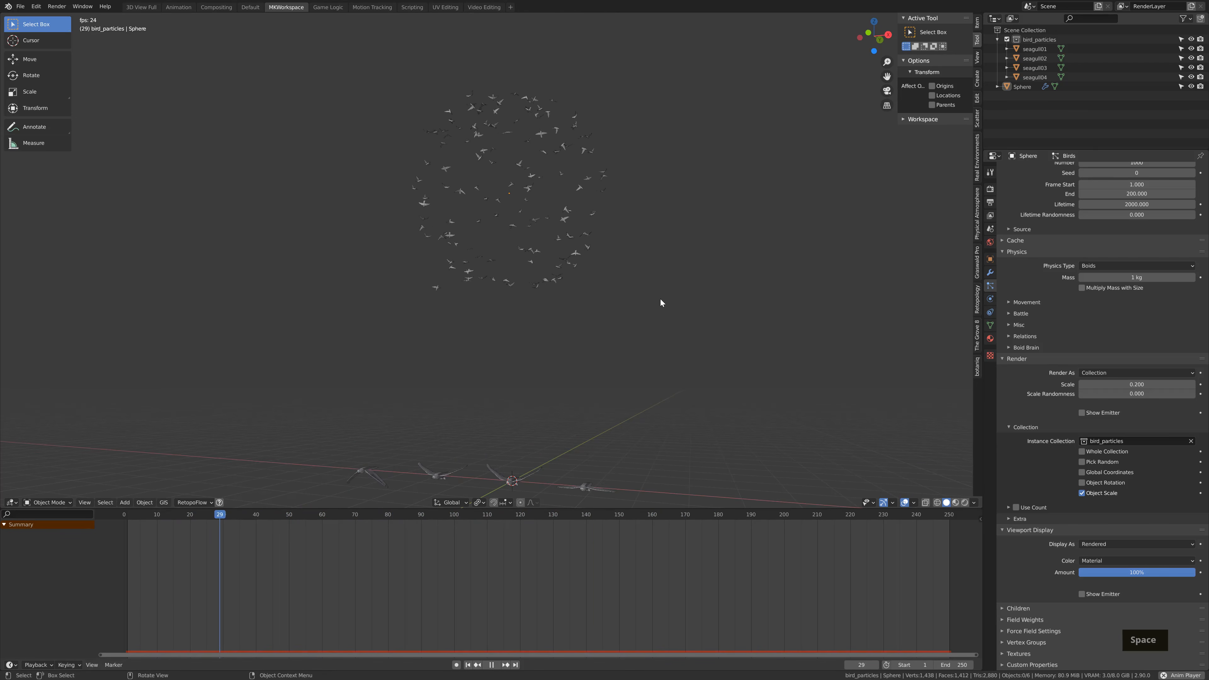
pyautogui.click(1081, 483)
pyautogui.scroll(5, 586, 258)
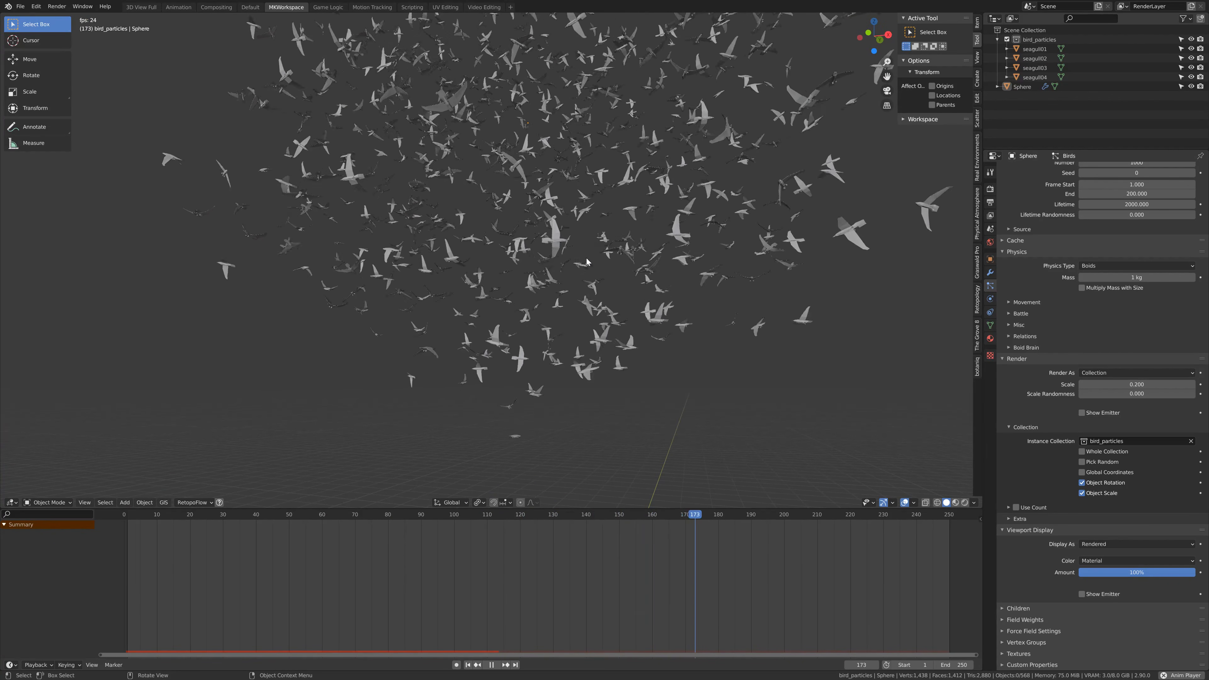
pyautogui.press('space')
# Rotate all four seagull objects, seagull01 to seagull04, together around the global Z axis and play the animation
pyautogui.click(1034, 48)
pyautogui.keyDown('shift'); pyautogui.click(1034, 77); pyautogui.keyUp('shift')
pyautogui.scroll(-5, 611, 360)
pyautogui.scroll(3, 627, 325)
pyautogui.keyDown('shift'); pyautogui.moveTo(627, 325); pyautogui.dragTo(604, 395, button='middle'); pyautogui.keyUp('shift')
pyautogui.press('space')
pyautogui.press('space')
pyautogui.press('r')
pyautogui.press('z')
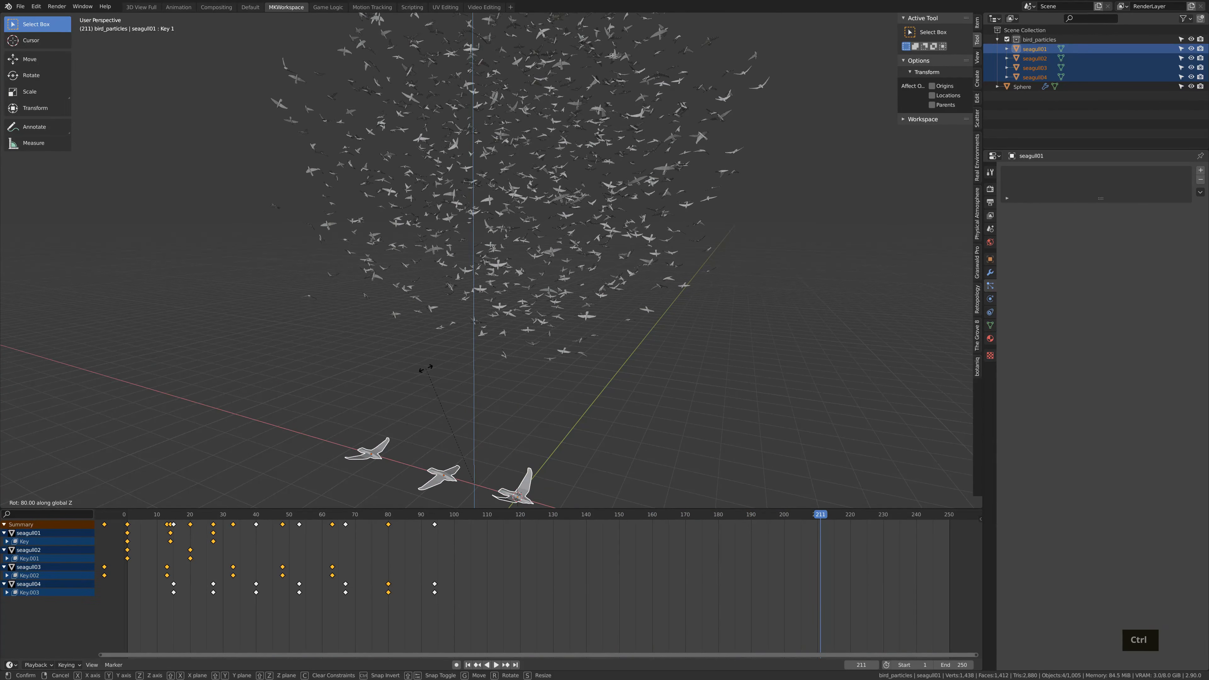
pyautogui.click(413, 372)
pyautogui.press('space')
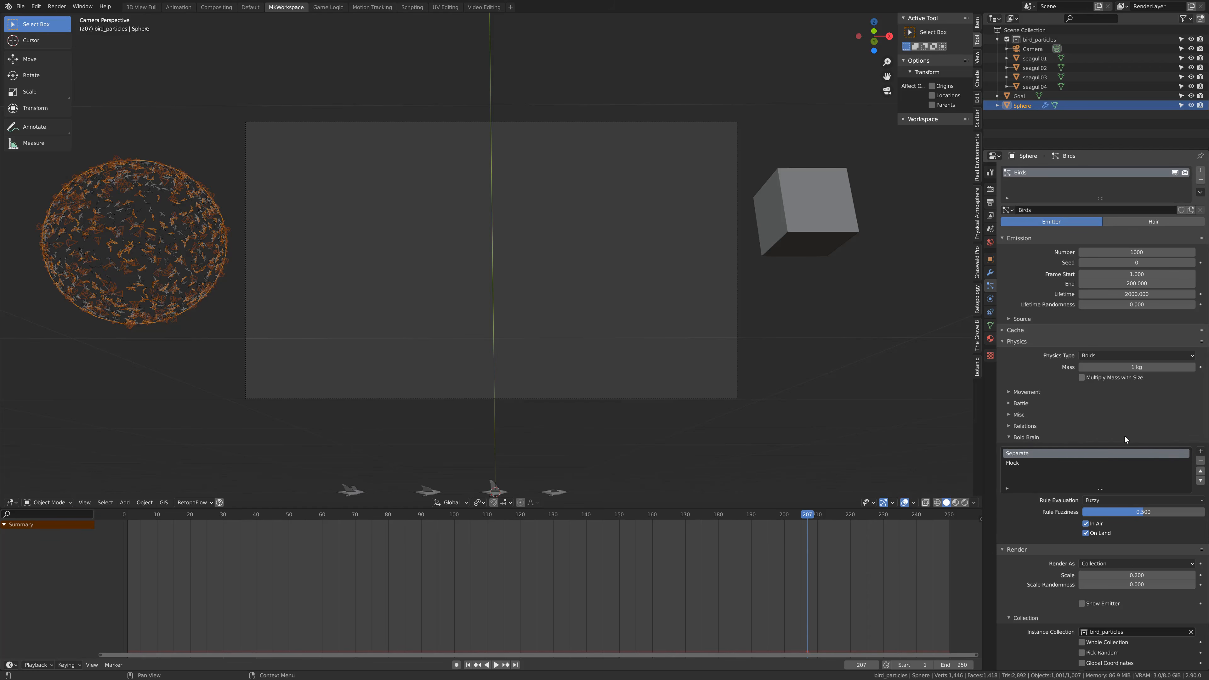
# Add a Goal rule to the boid brain and pick the Goal cube as its object
pyautogui.click(1200, 450)
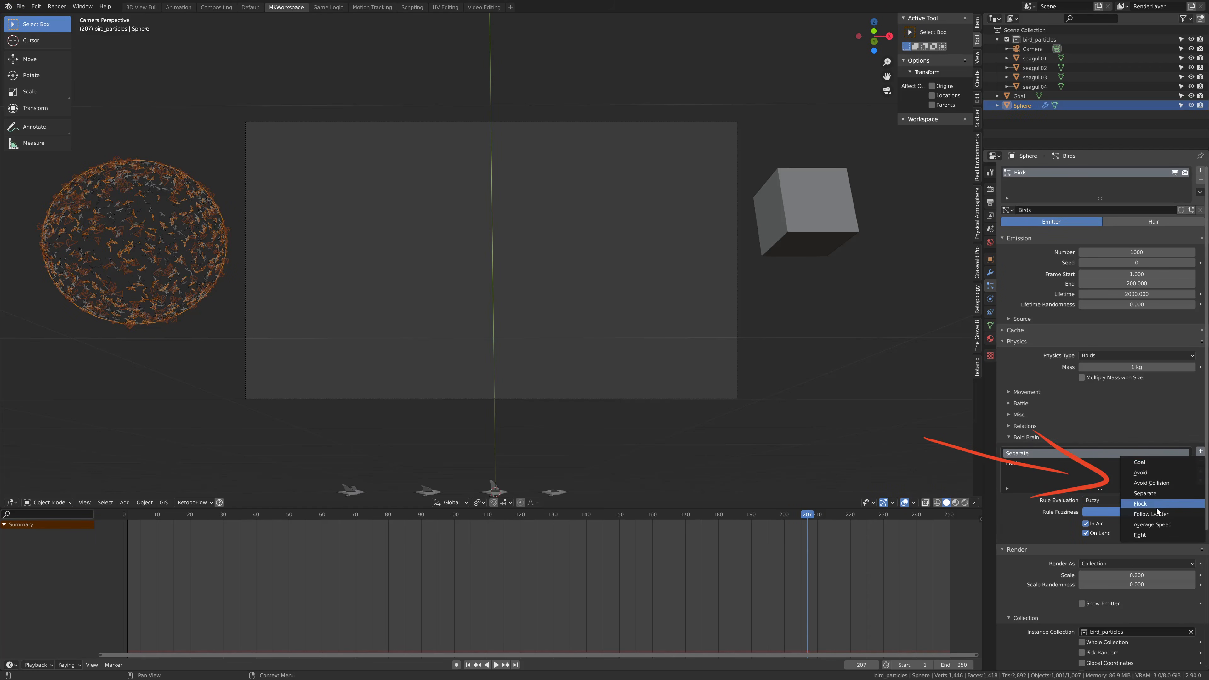
pyautogui.click(1140, 461)
pyautogui.click(1200, 544)
pyautogui.click(813, 217)
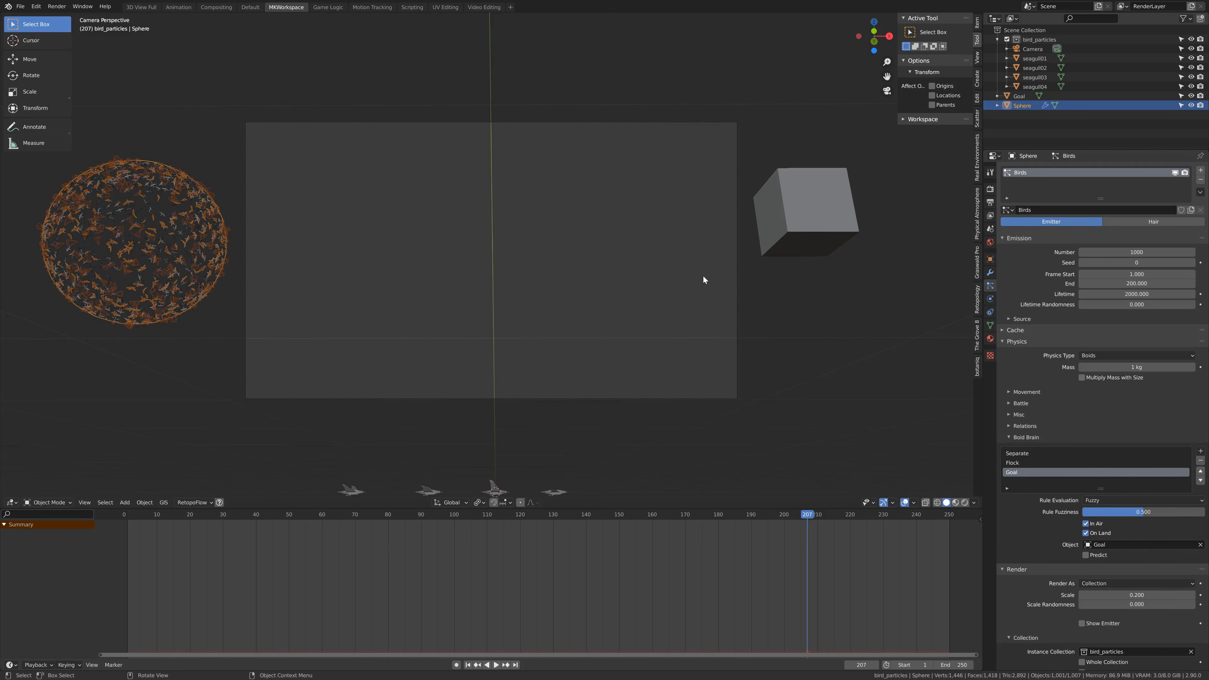
# Add a Follow Leader rule to the boid brain's rule list
pyautogui.click(1018, 456)
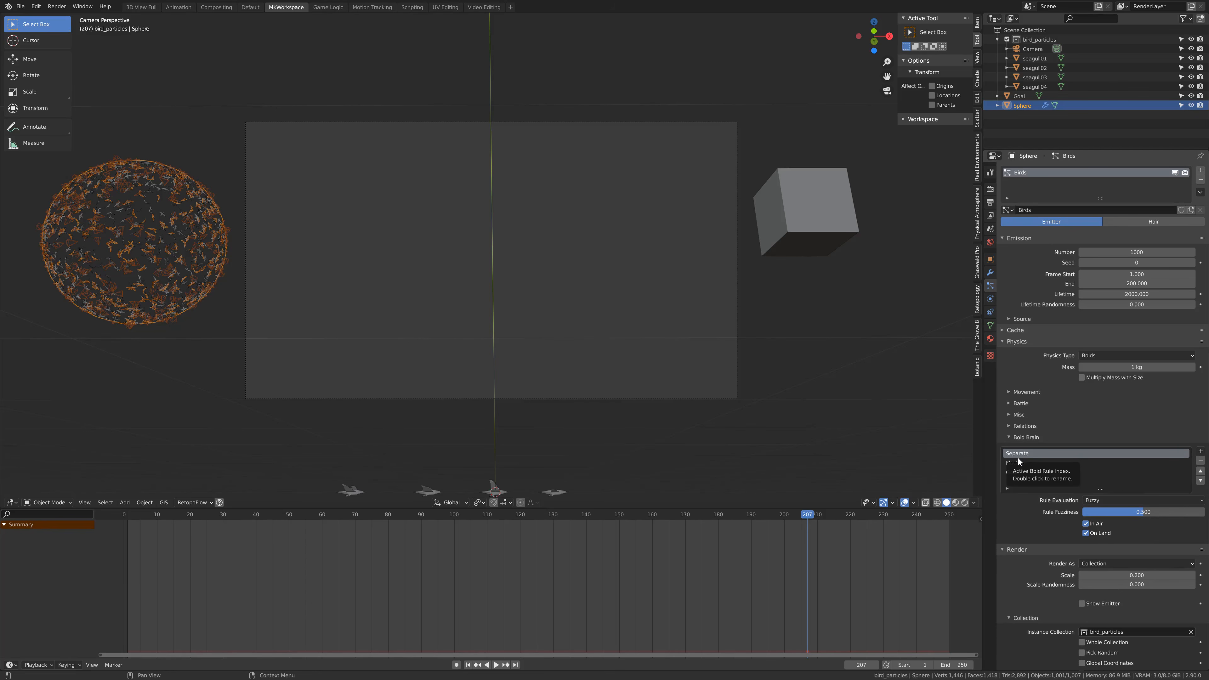
pyautogui.click(1015, 463)
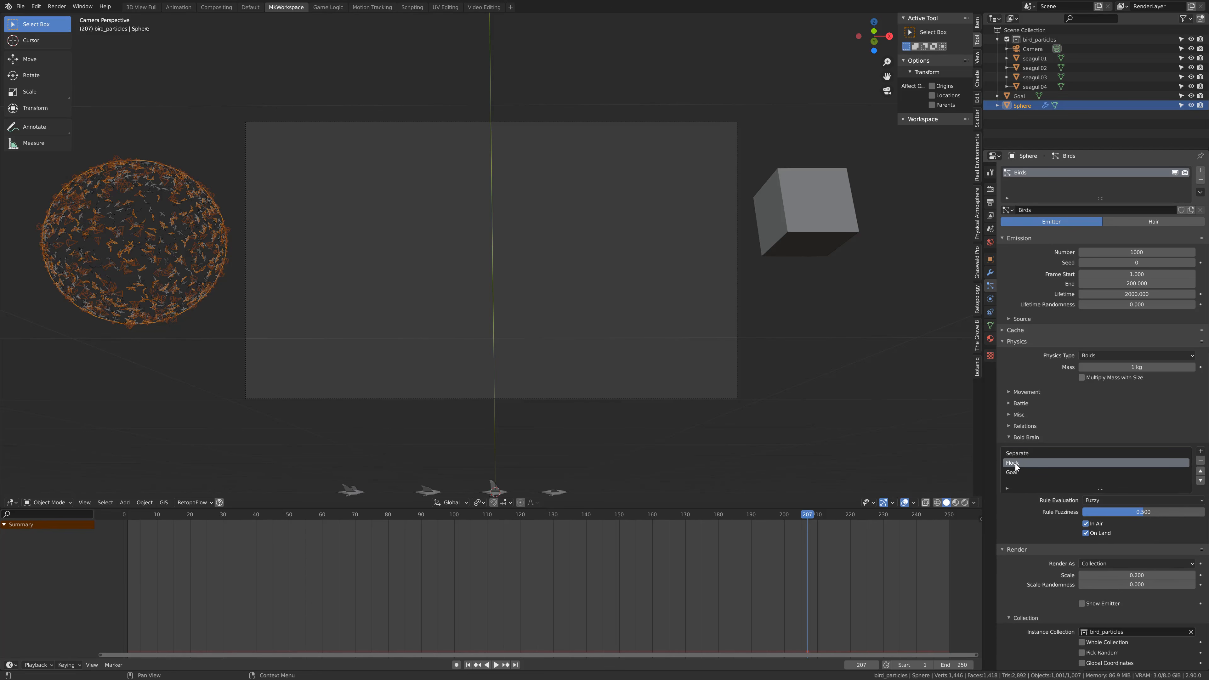
pyautogui.click(1200, 451)
pyautogui.click(1151, 514)
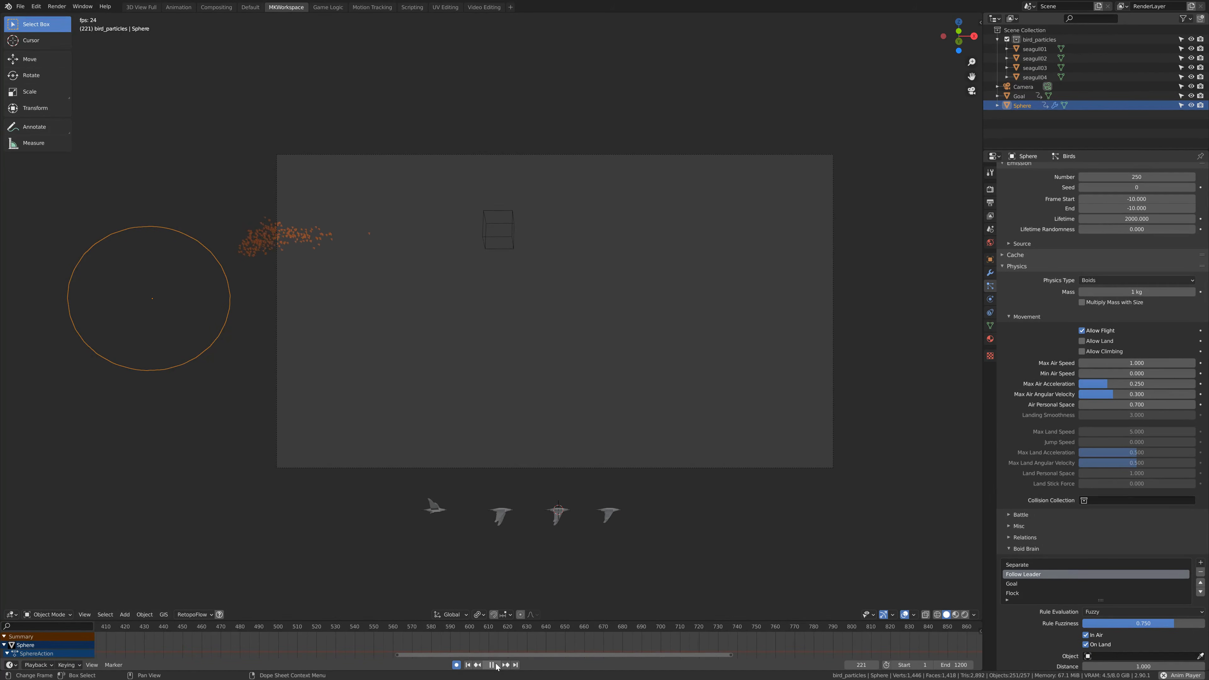
# Stop playback, move the sphere's entire mesh away from its origin in Edit Mode, and replay from the first frame
pyautogui.press('space')
pyautogui.press('Tab')
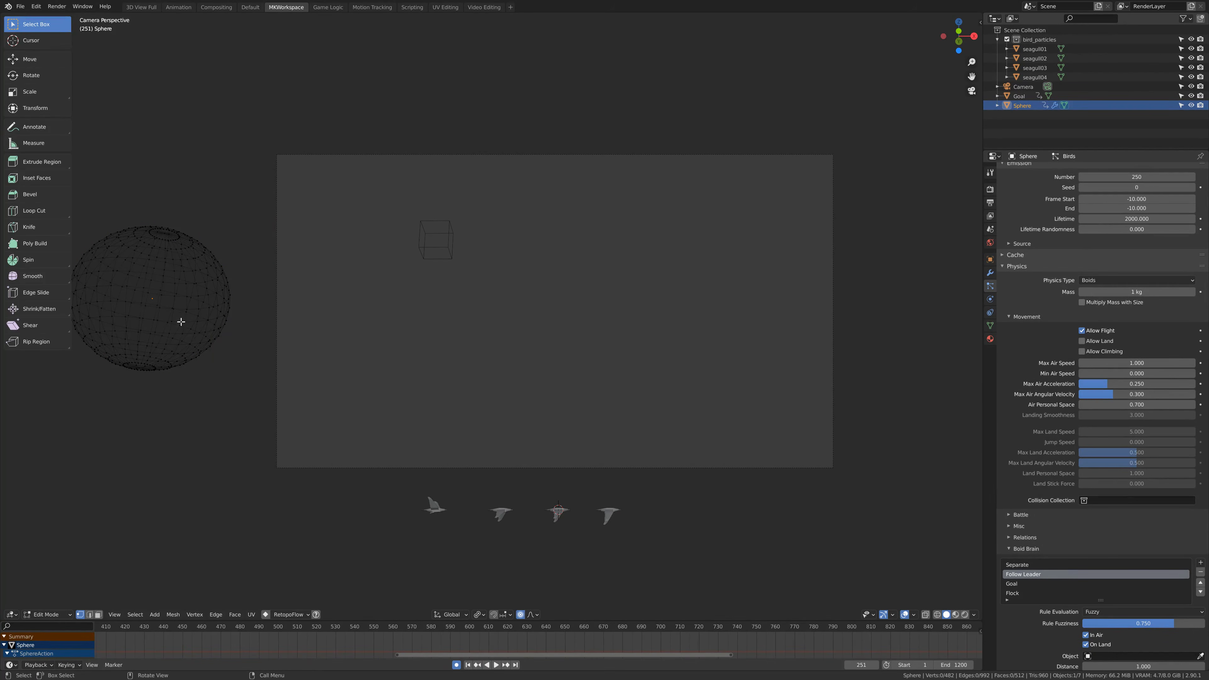
pyautogui.press('a')
pyautogui.press('g')
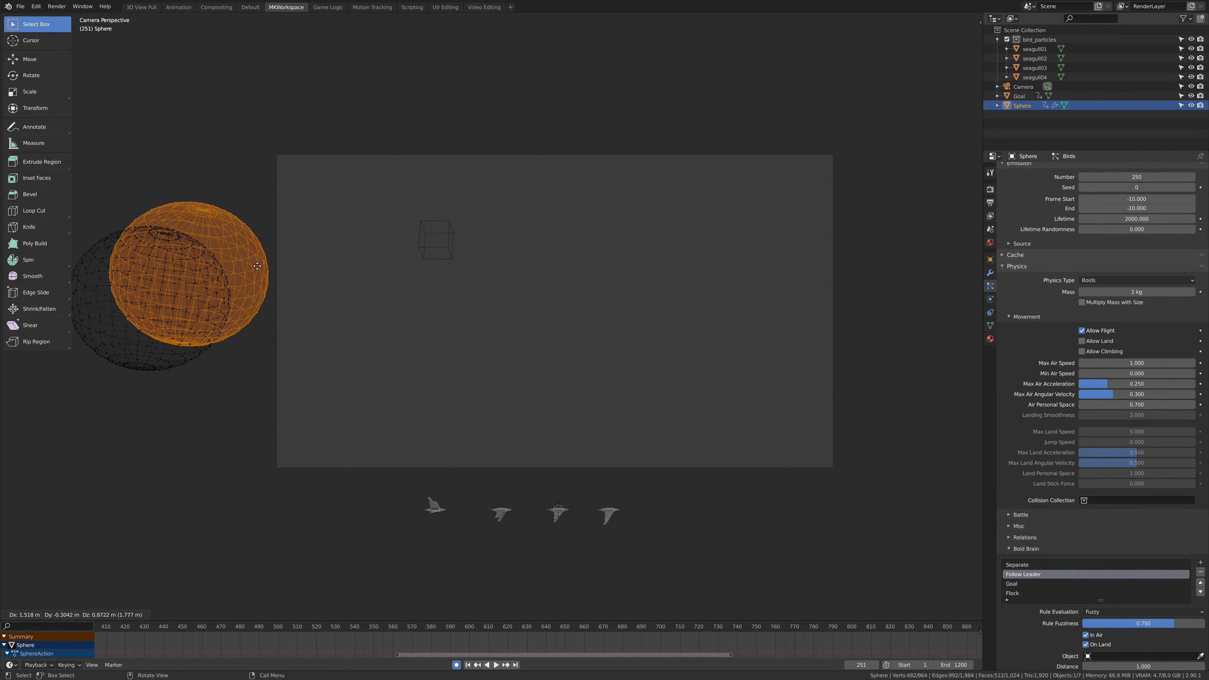
pyautogui.click(975, 118)
pyautogui.press('Tab')
pyautogui.hotkey('shift', 'Left')
pyautogui.click(494, 665)
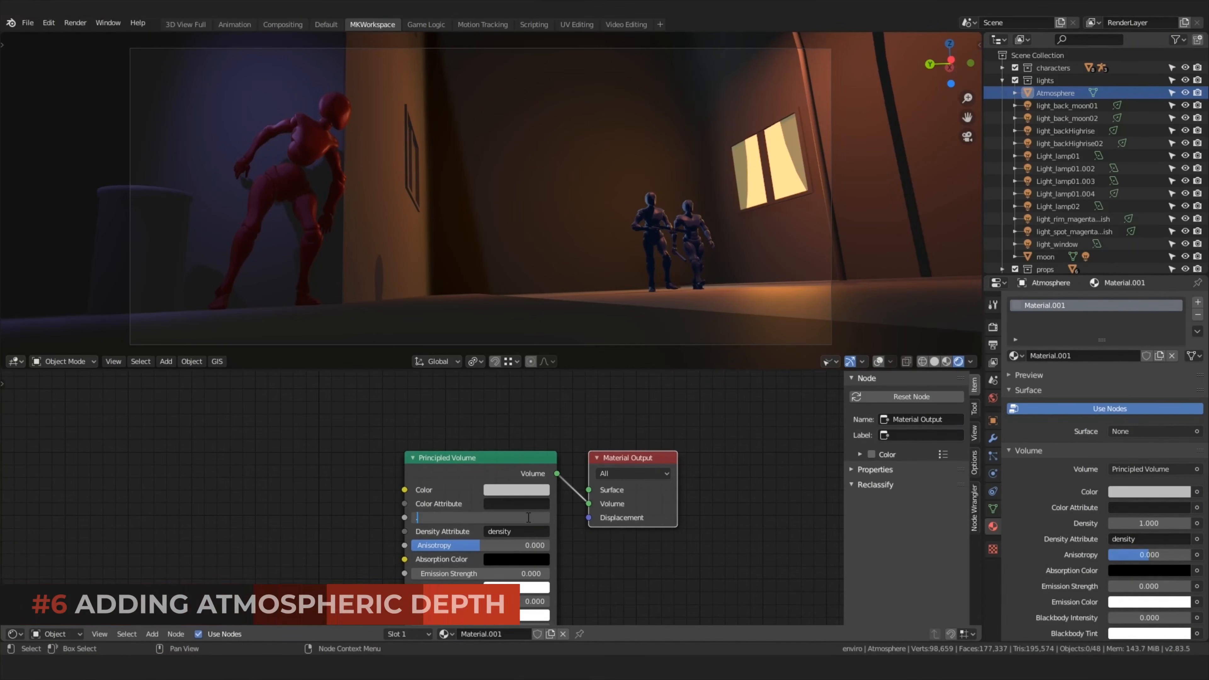
# Give the Atmosphere's Principled Volume a density of 0.01, a light blue color and an anisotropy of 0.8
pyautogui.write('0.01')
pyautogui.press('Return')
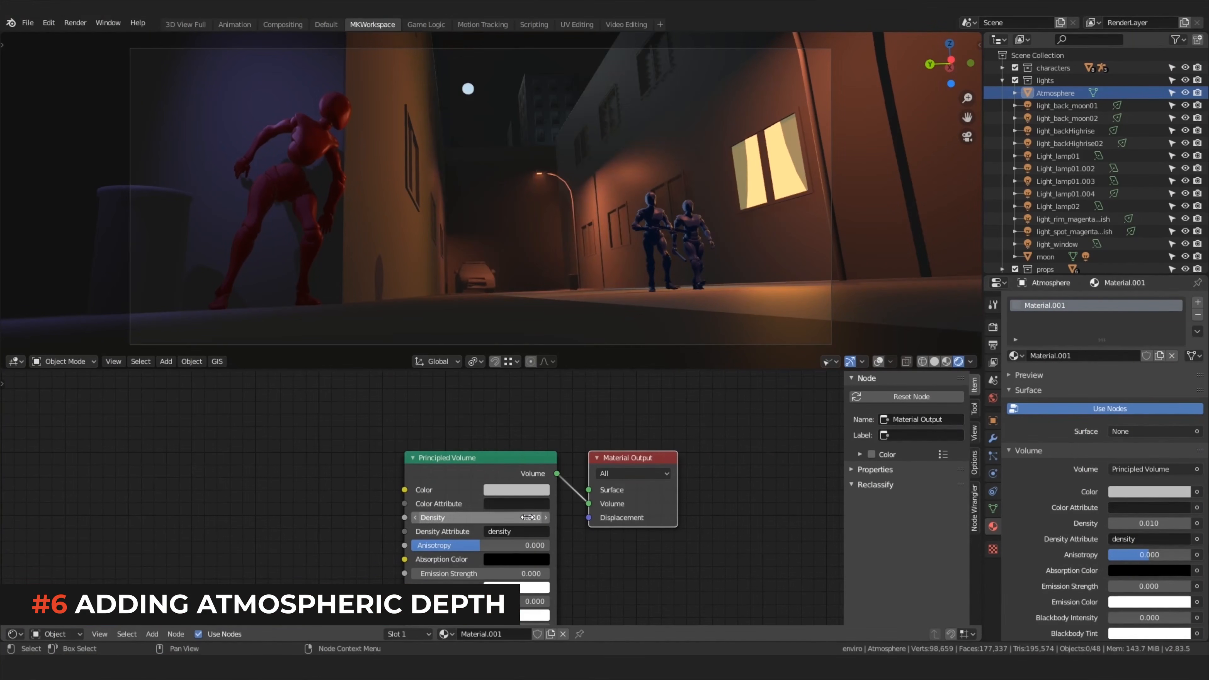
pyautogui.click(516, 489)
pyautogui.click(543, 343)
pyautogui.click(515, 544)
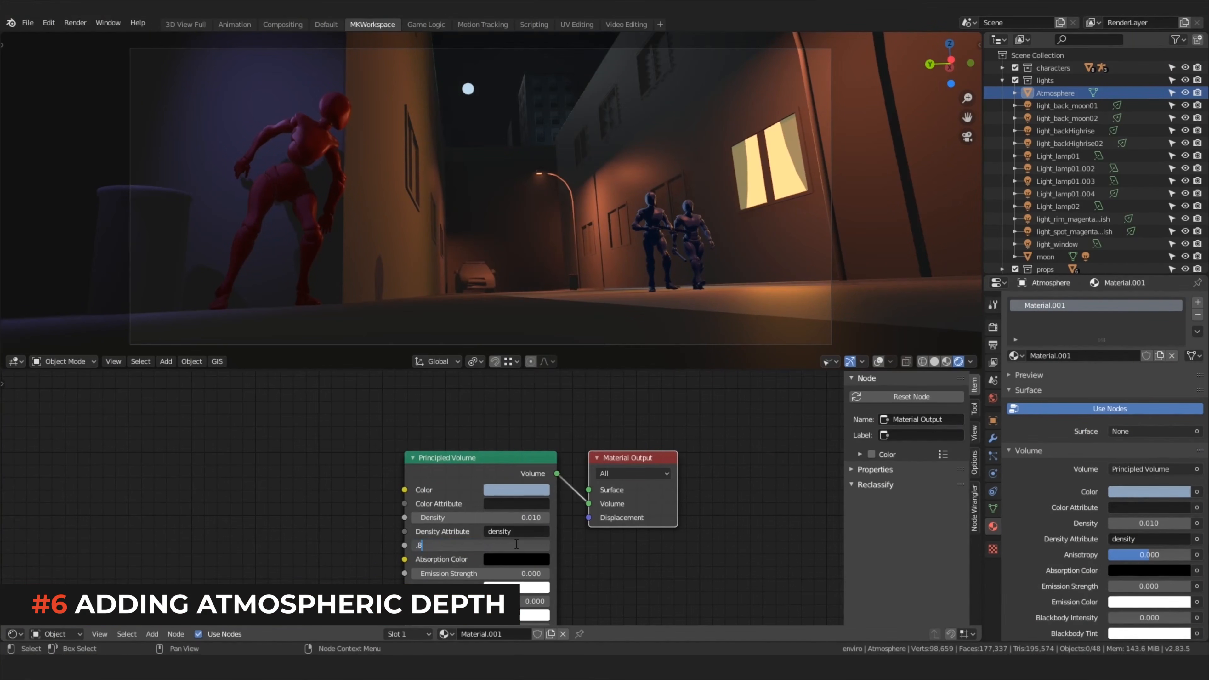
pyautogui.write('0.8')
pyautogui.press('Return')
# Enable Bloom in the Eevee render settings and set its radius to 4
pyautogui.click(993, 327)
pyautogui.click(1018, 402)
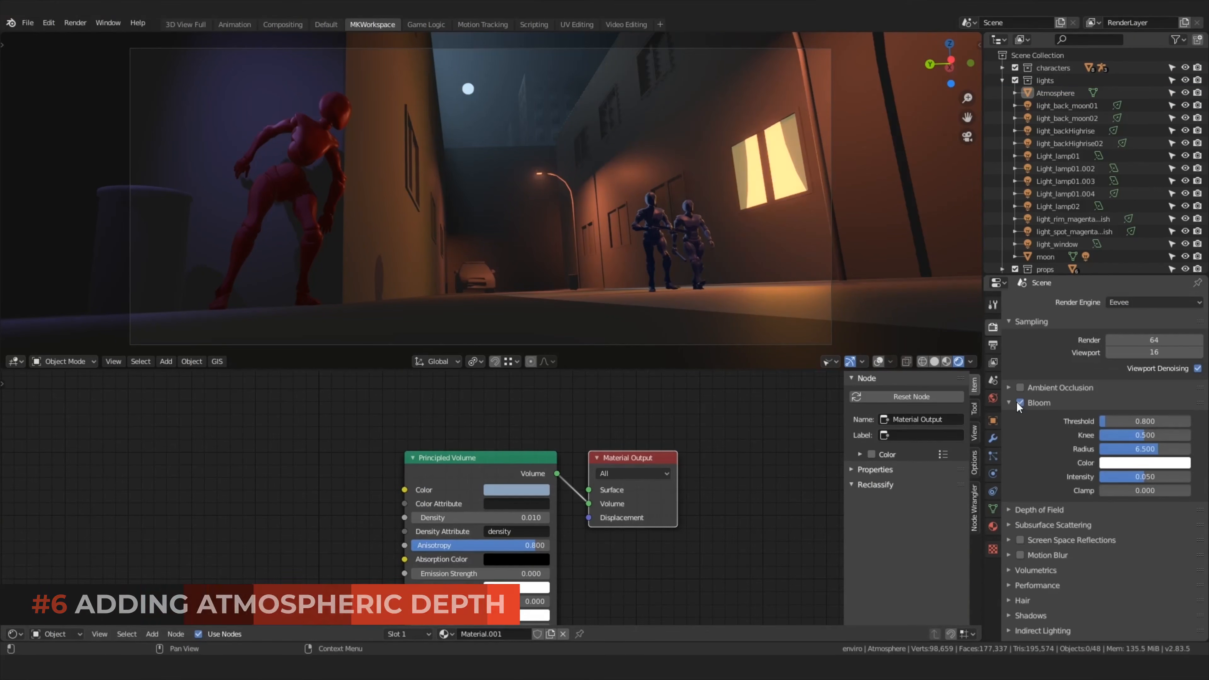
pyautogui.click(1154, 449)
pyautogui.write('4')
pyautogui.press('Return')
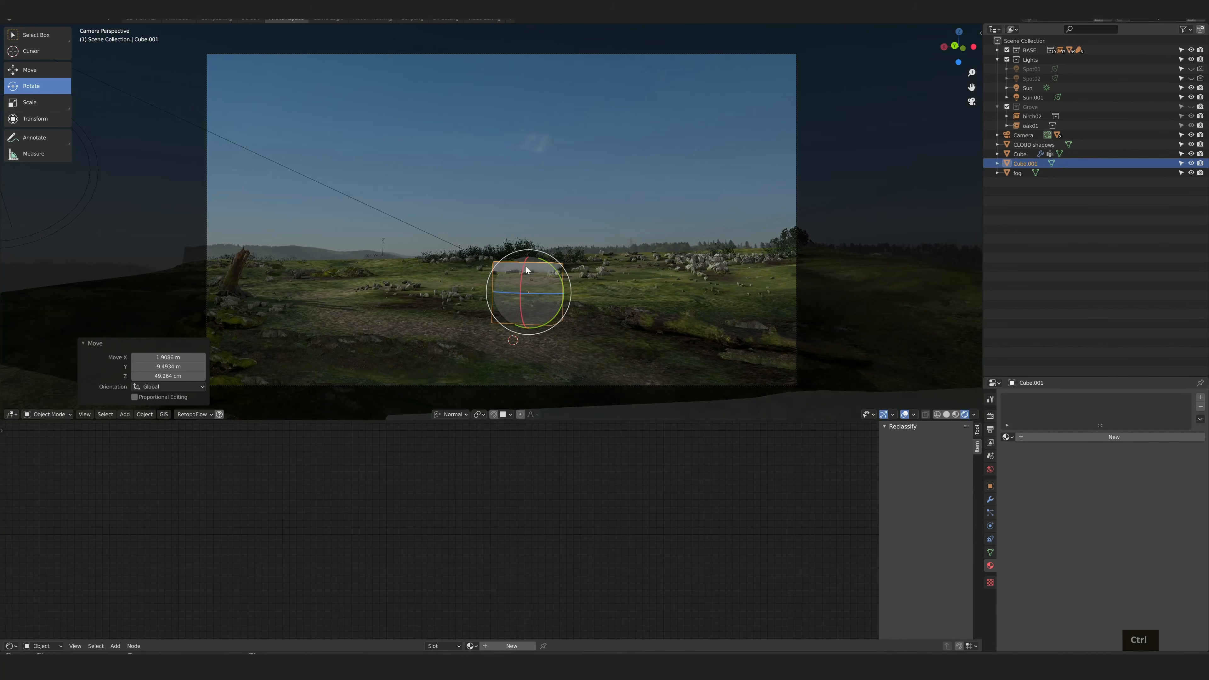
# Scale the new cube up about 16 times so it encloses the landscape, and create a new material for it
pyautogui.press('s')
pyautogui.click(914, 293)
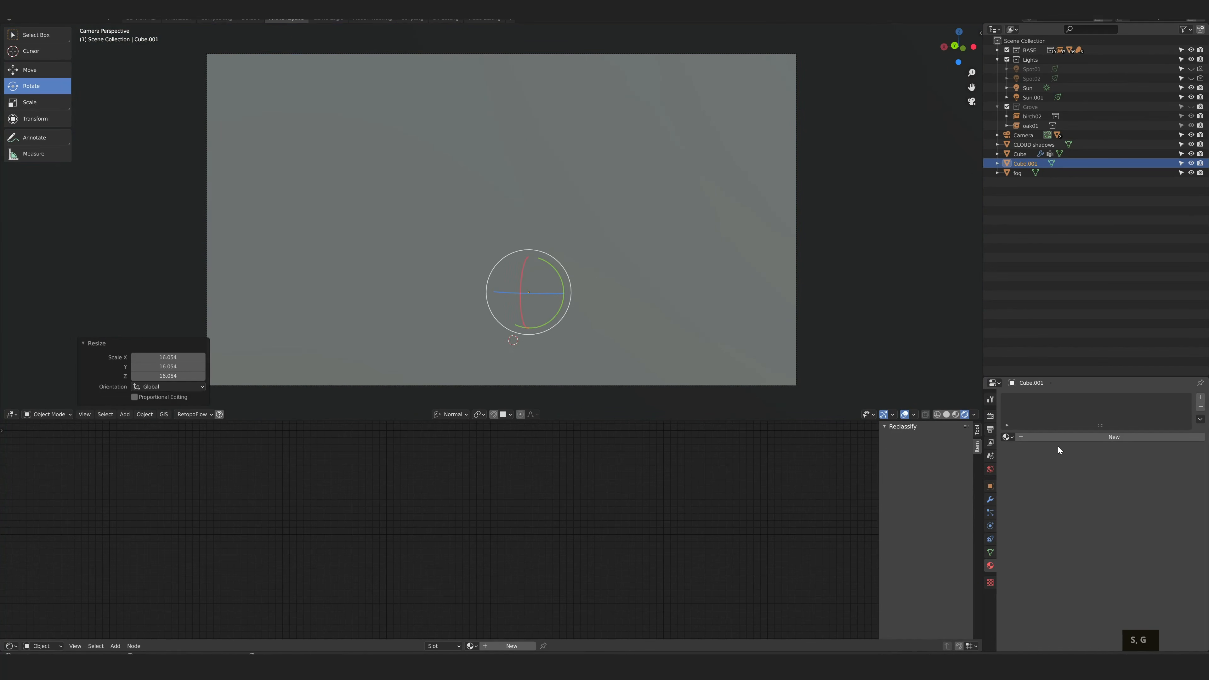
pyautogui.click(1094, 436)
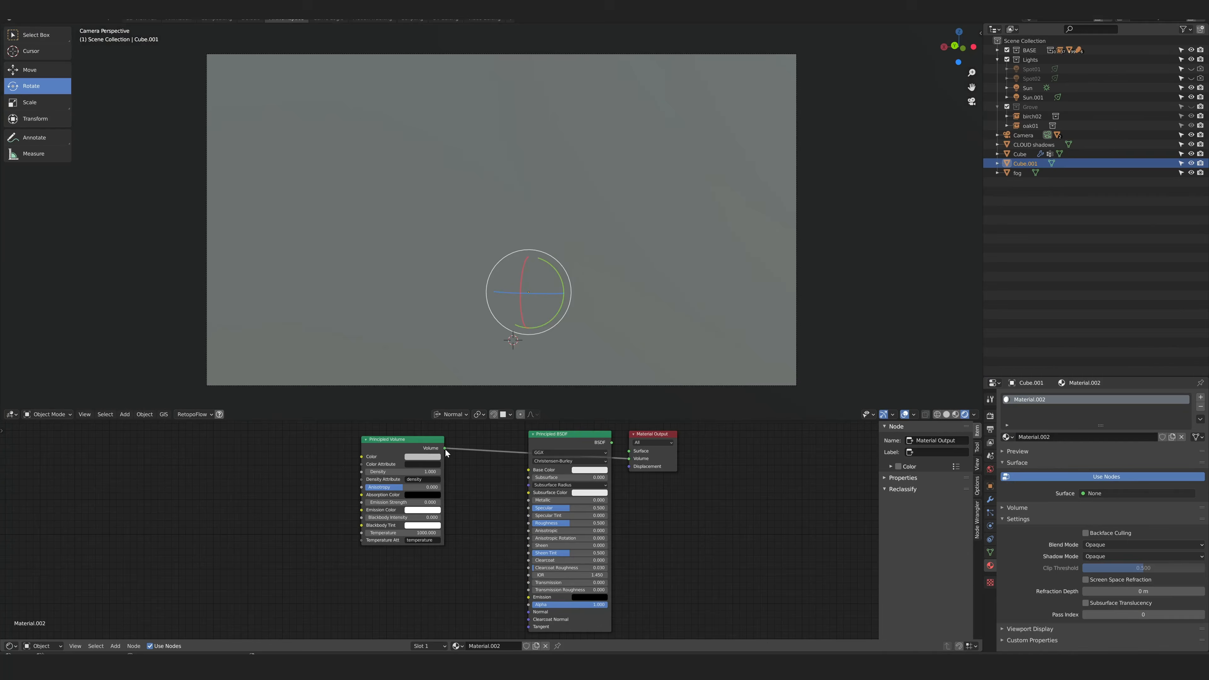
# Set the Principled Volume's density to 0.011 and its anisotropy to 0.7
pyautogui.click(402, 471)
pyautogui.write('.011')
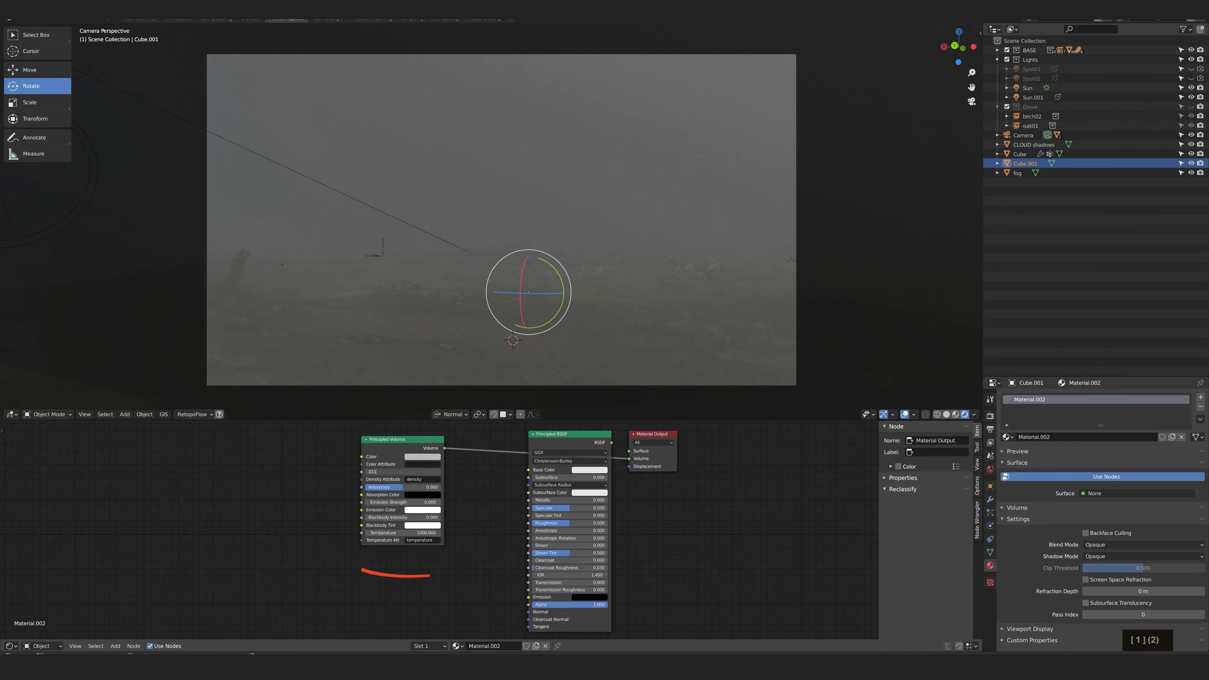
pyautogui.press('Return')
pyautogui.click(402, 486)
pyautogui.write('.7')
pyautogui.press('Return')
# Lower the Principled Volume's density further to thin out the fog
pyautogui.click(407, 472)
pyautogui.press('BackSpace')
pyautogui.press('BackSpace')
pyautogui.write('8')
pyautogui.press('Return')
# Try an emission strength of 0.01 on the Principled Volume and undo it
pyautogui.click(402, 501)
pyautogui.write('.01')
pyautogui.press('Return')
pyautogui.hotkey('ctrl', 'z')
# Set the Sun light's strength to 4
pyautogui.click(990, 415)
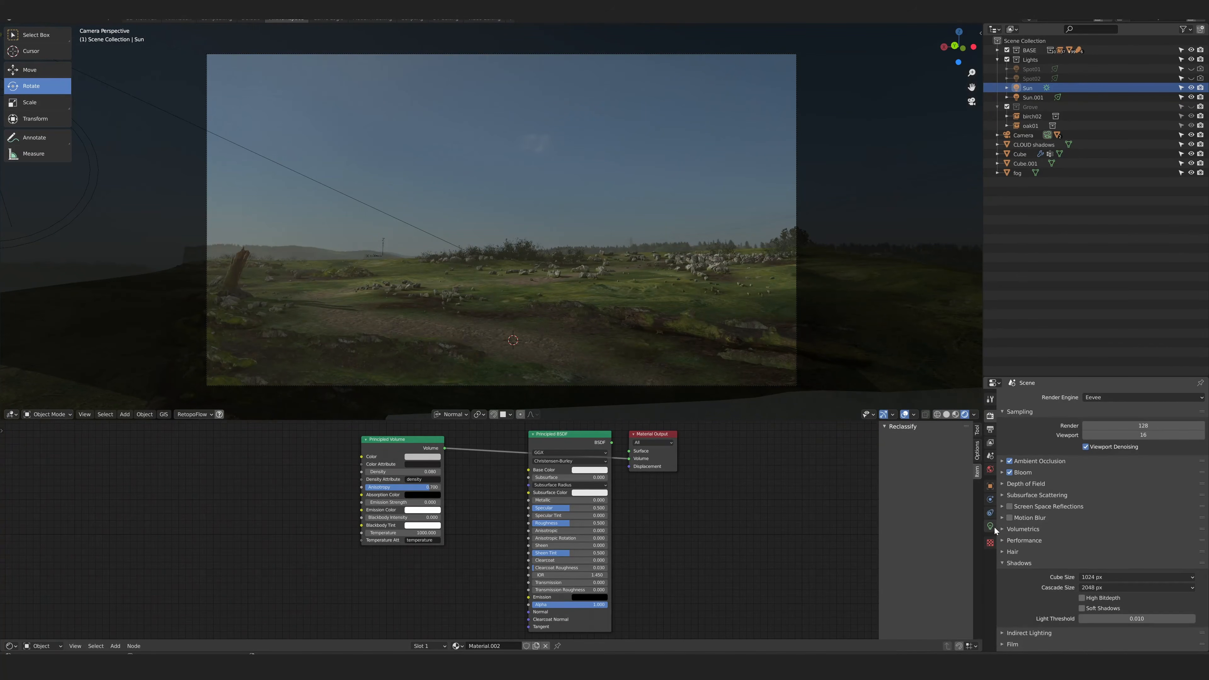
pyautogui.click(990, 525)
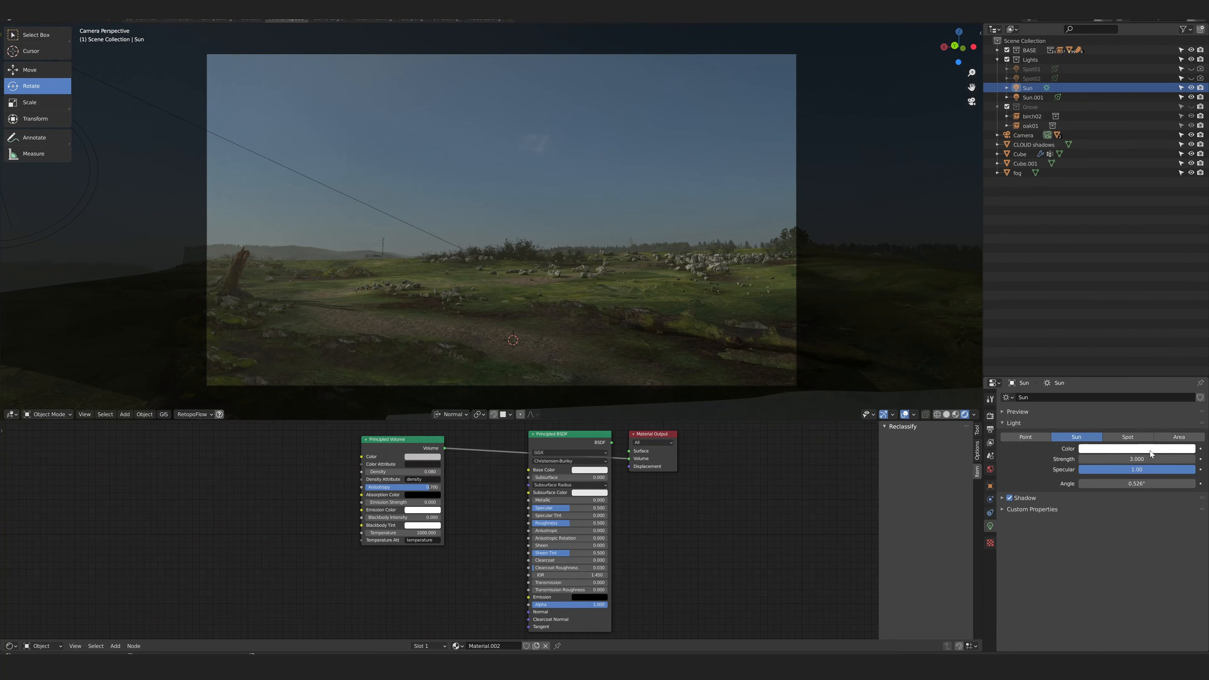
pyautogui.write('4')
pyautogui.press('Return')
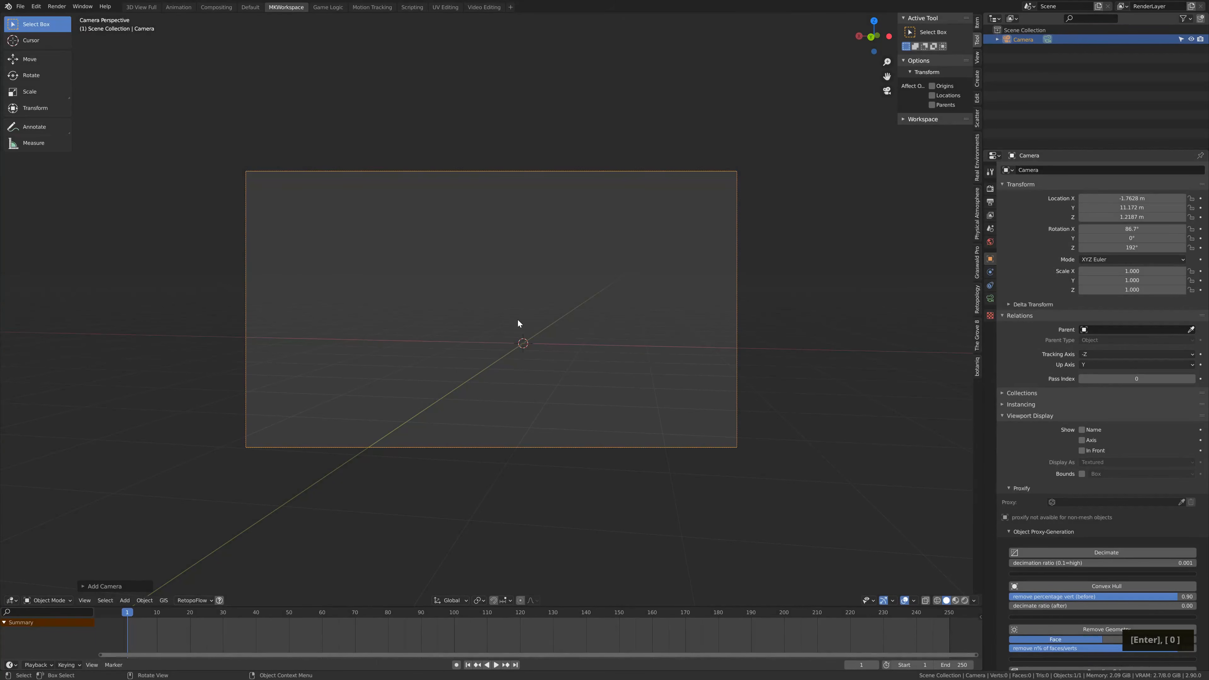
# Add a Landscape mesh and scale it up to about 4.87
pyautogui.hotkey('shift', 'a')
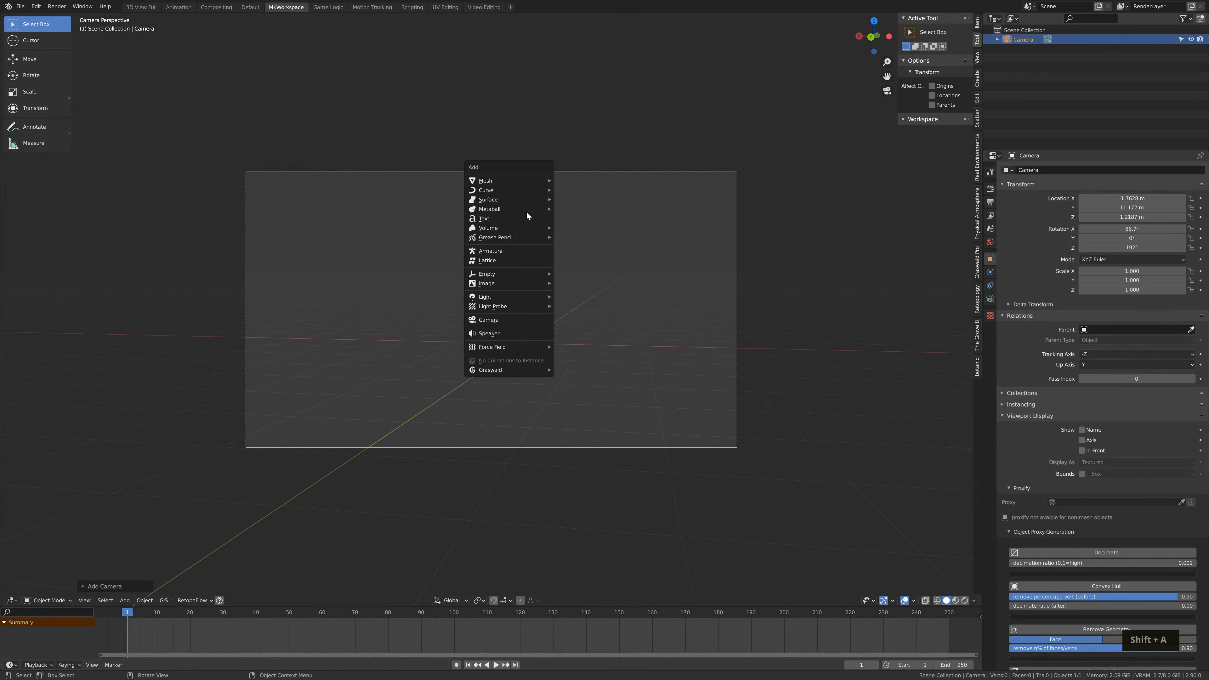
pyautogui.moveTo(509, 184)
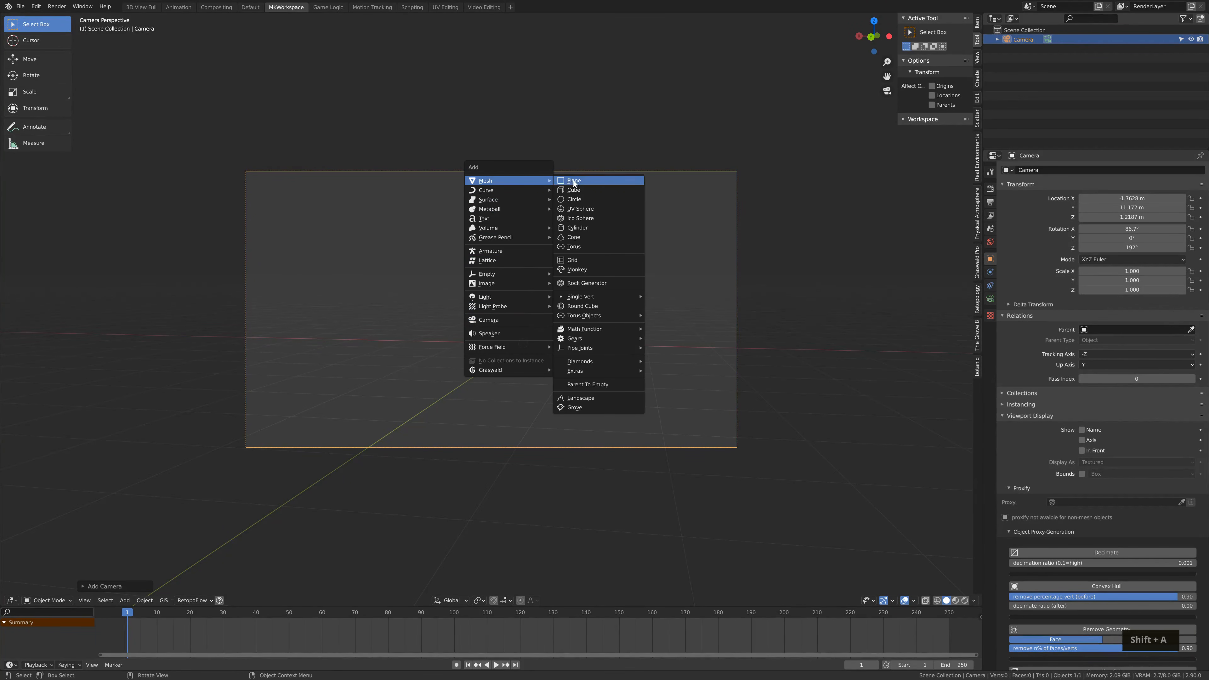
pyautogui.click(574, 398)
pyautogui.press('s')
pyautogui.click(853, 344)
# Move the landscape about 13.35 m away from the camera along Y and stretch it along X to a scale of about 12.34
pyautogui.press('g')
pyautogui.press('y')
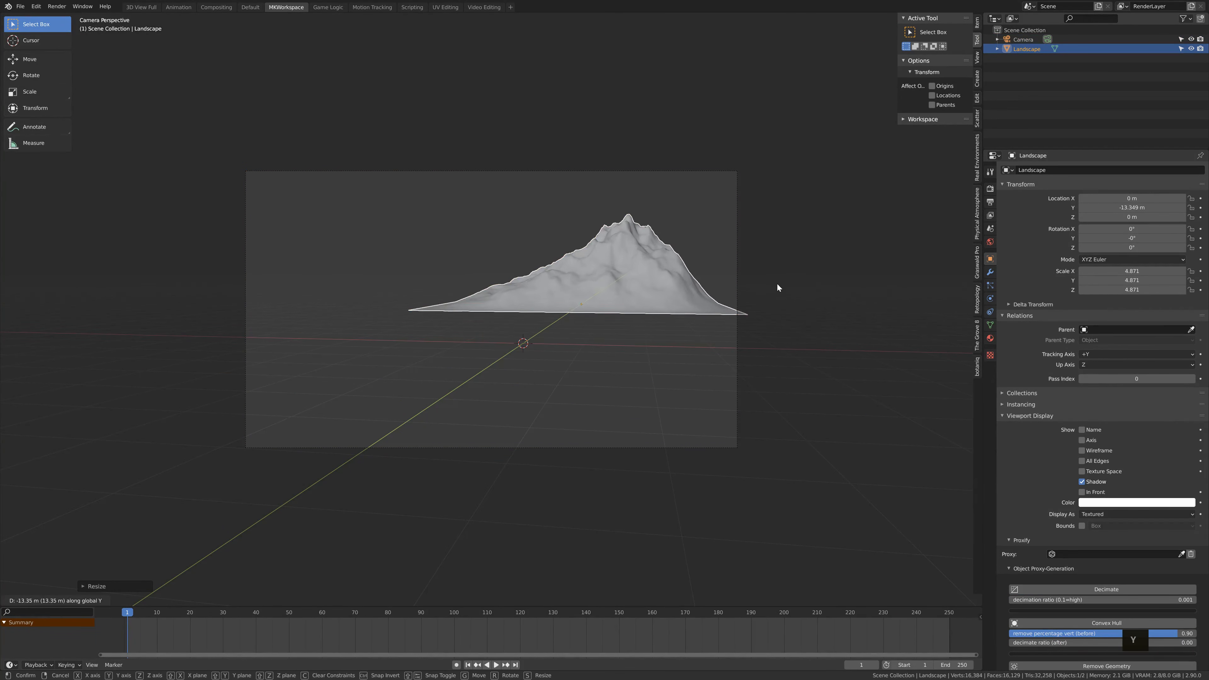
pyautogui.click(777, 283)
pyautogui.press('s')
pyautogui.press('x')
pyautogui.click(78, 157)
# Add a second Landscape mesh and apply the Large Terrain preset to it
pyautogui.hotkey('shift', 'a')
pyautogui.moveTo(328, 285)
pyautogui.click(428, 504)
pyautogui.click(95, 589)
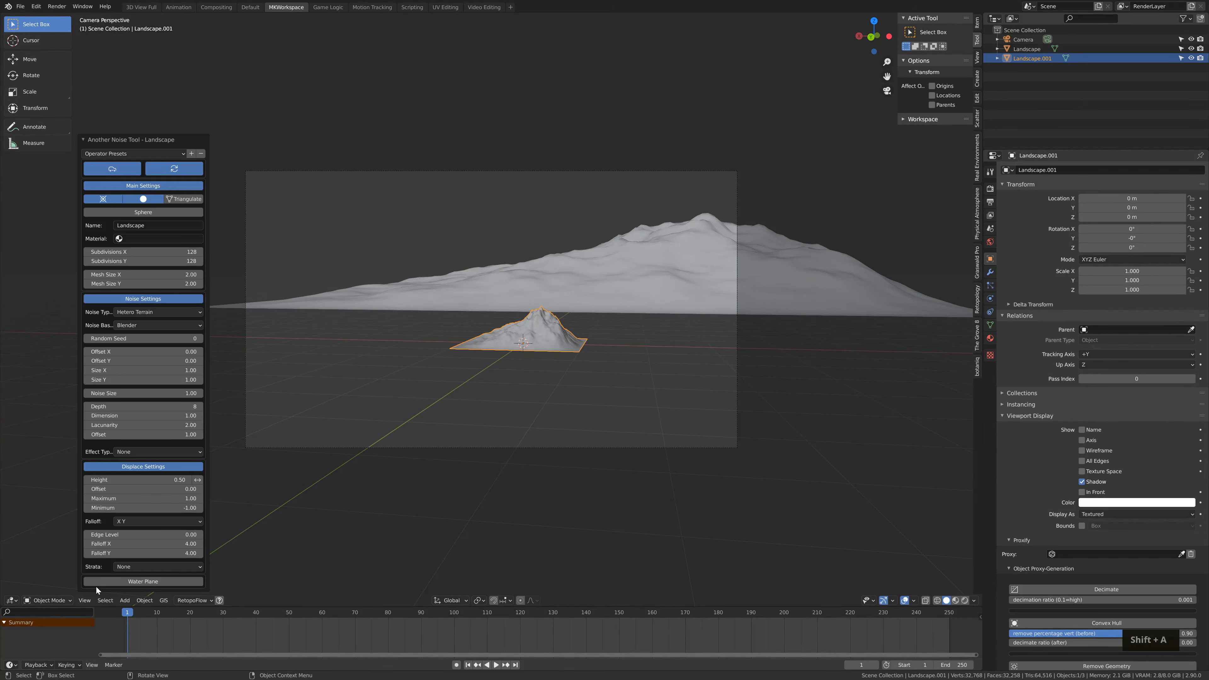
pyautogui.click(130, 153)
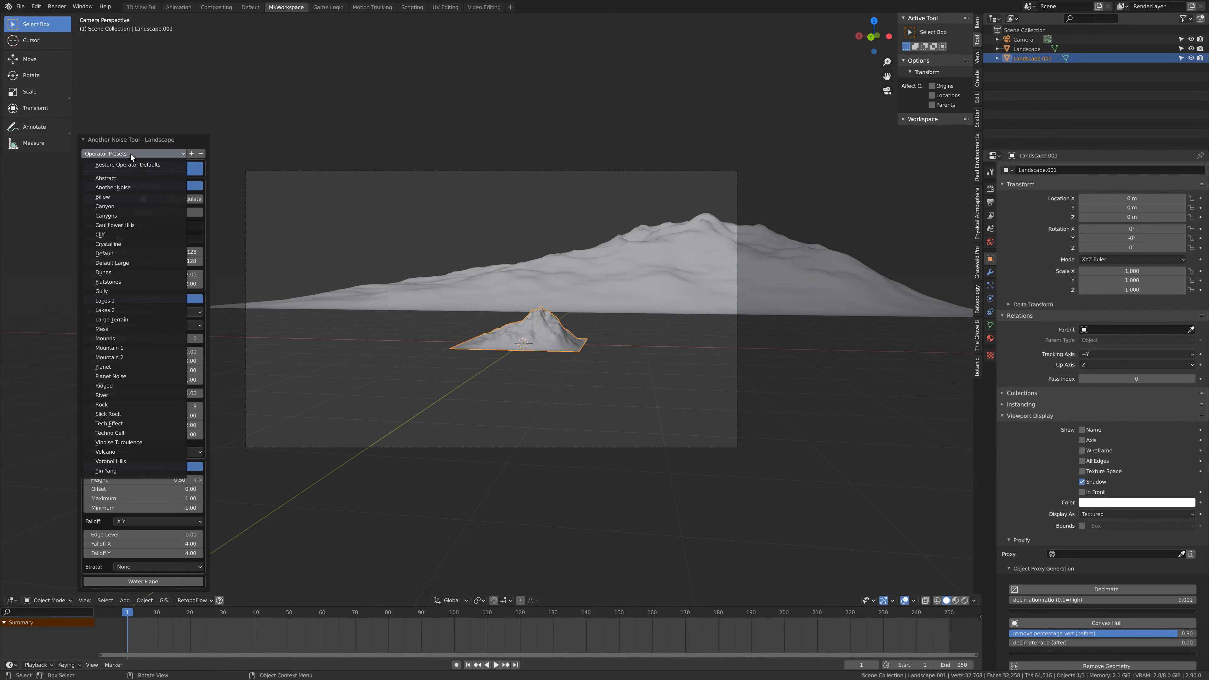
pyautogui.click(124, 319)
# Duplicate the distant mountain along Y to about -21.63 m and rotate the copy by about -186° around Z
pyautogui.click(413, 319)
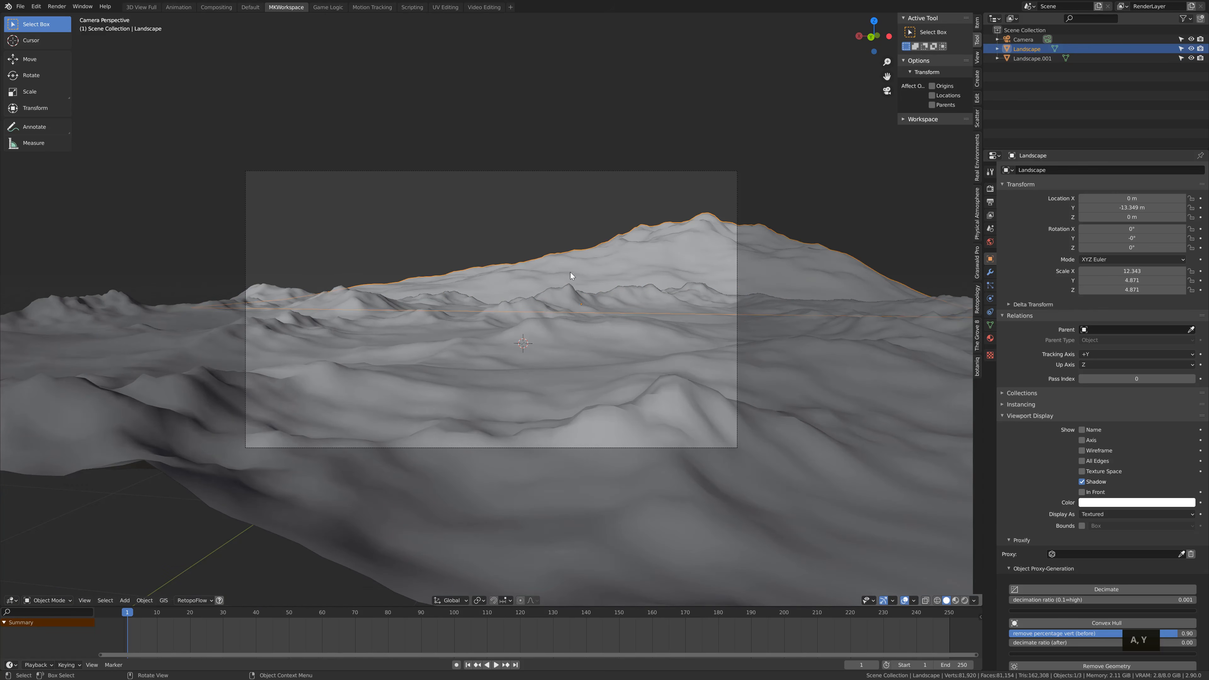
pyautogui.hotkey('shift', 'd')
pyautogui.press('y')
pyautogui.click(822, 236)
pyautogui.press('r')
pyautogui.press('z')
pyautogui.click(499, 336)
# Slide the duplicated mountain sideways so its peak fills the opposite side of the camera frame
pyautogui.press('g')
pyautogui.hotkey('shift', 'z')
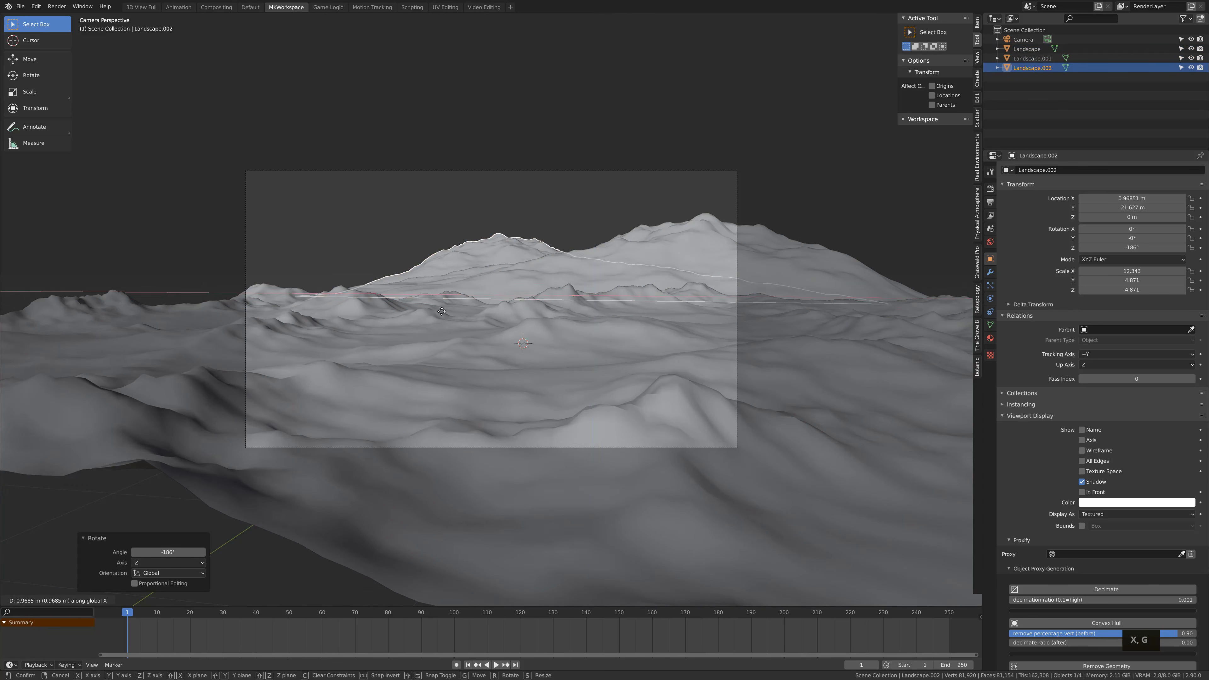
pyautogui.click(234, 348)
# Add a cube scaled about 30 times to enclose the scene and set its Principled Volume density to 0.01
pyautogui.press('a')
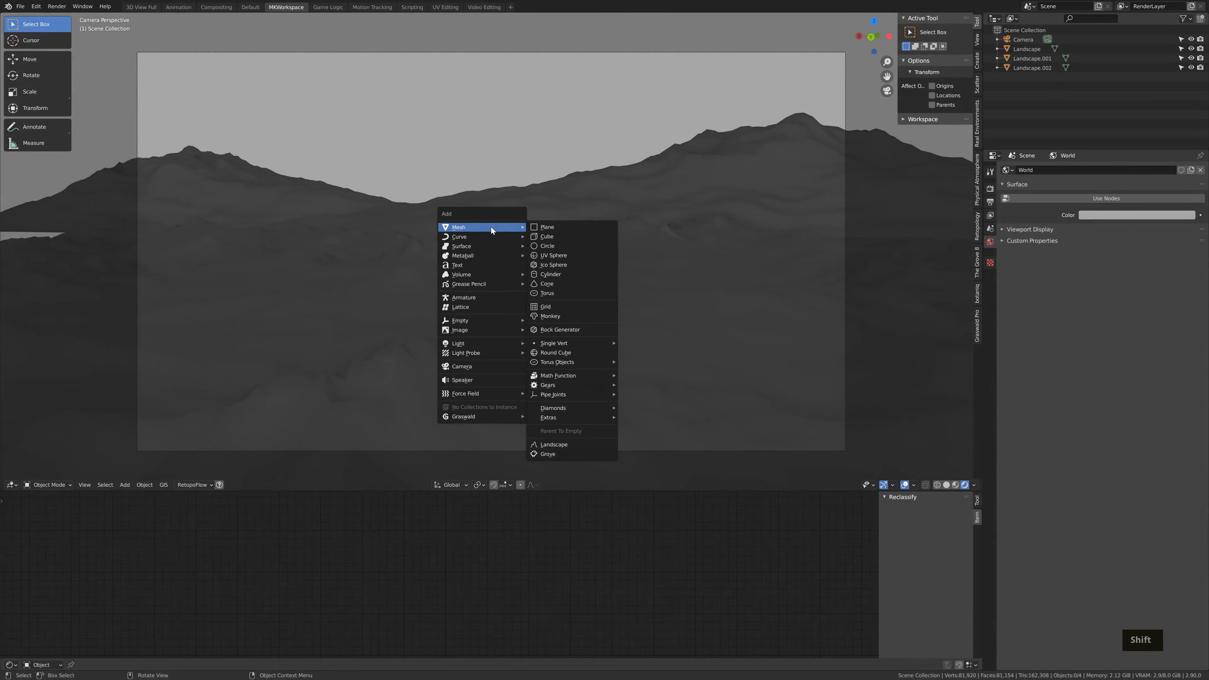
pyautogui.click(523, 234)
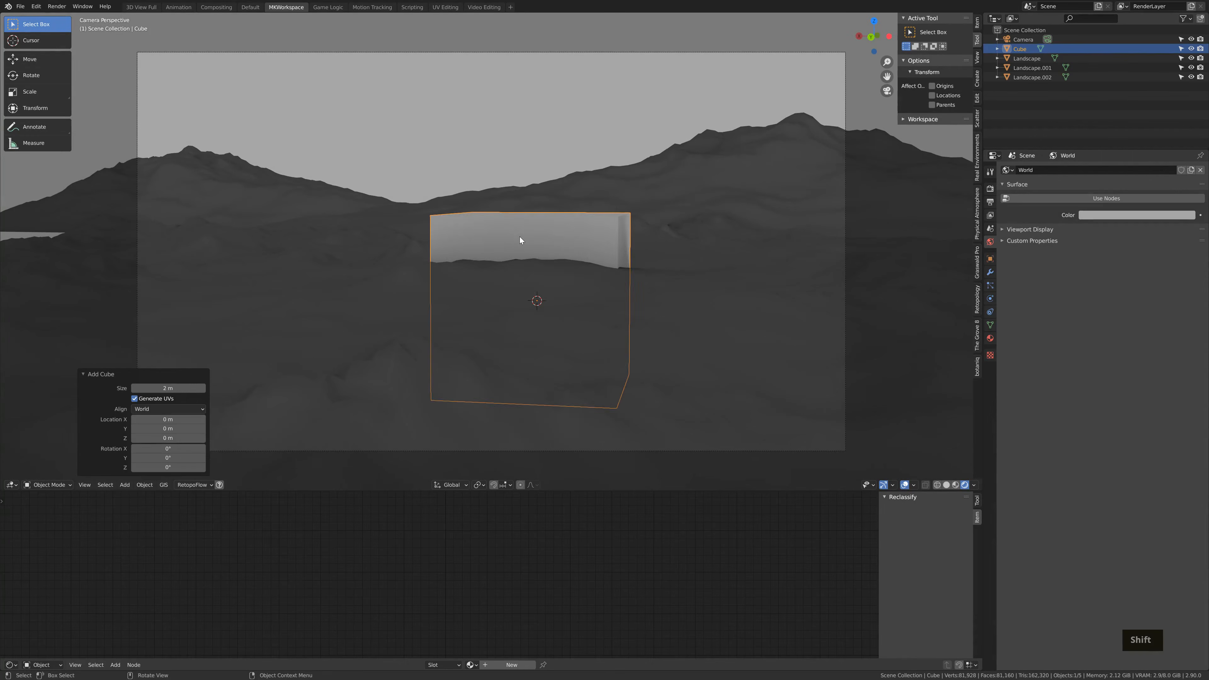
pyautogui.press('s')
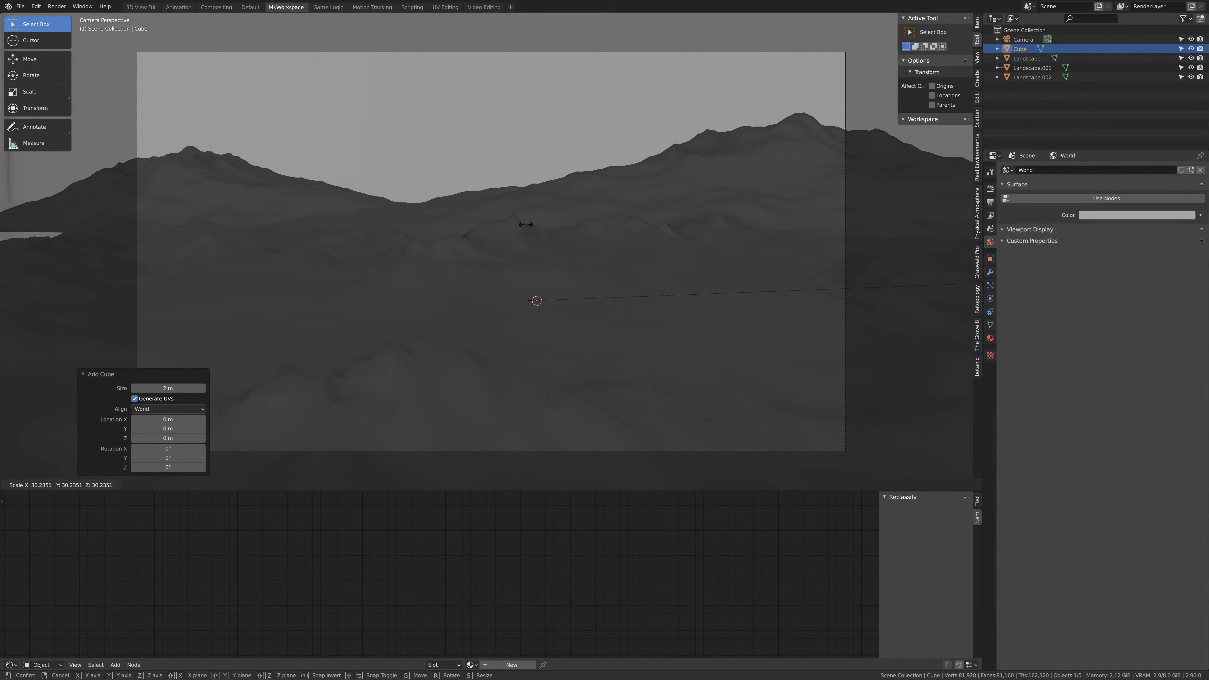
pyautogui.click(492, 236)
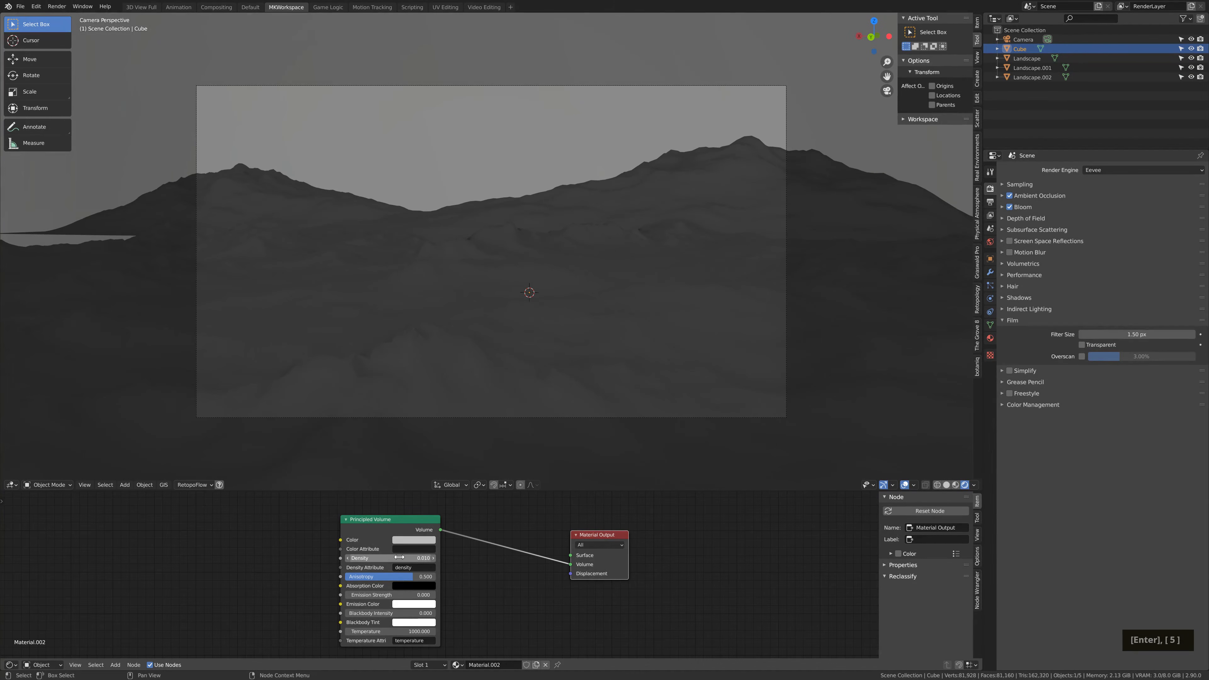
pyautogui.write('0.01')
pyautogui.press('Return')
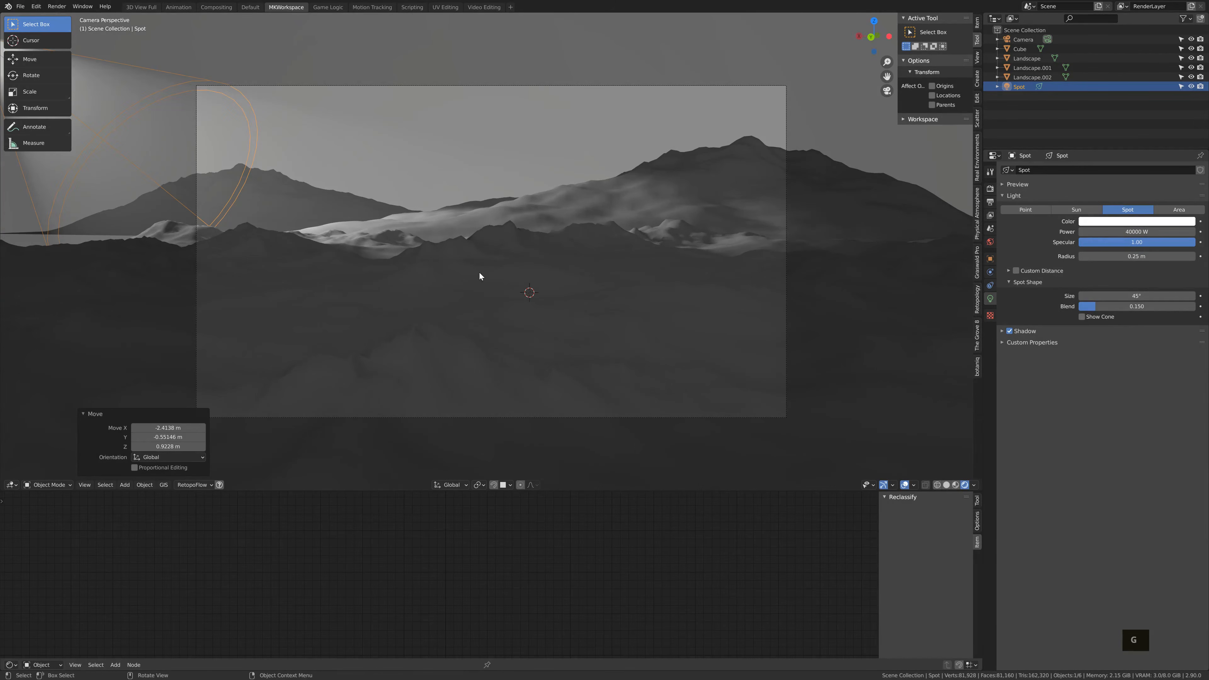
# Rotate and scale the spot light so its beam sweeps across the mid-ground hills and mountain
pyautogui.press('r')
pyautogui.press('y')
pyautogui.click(491, 166)
pyautogui.press('s')
pyautogui.click(469, 216)
pyautogui.write('rz5')
pyautogui.press('Return')
pyautogui.click(464, 247)
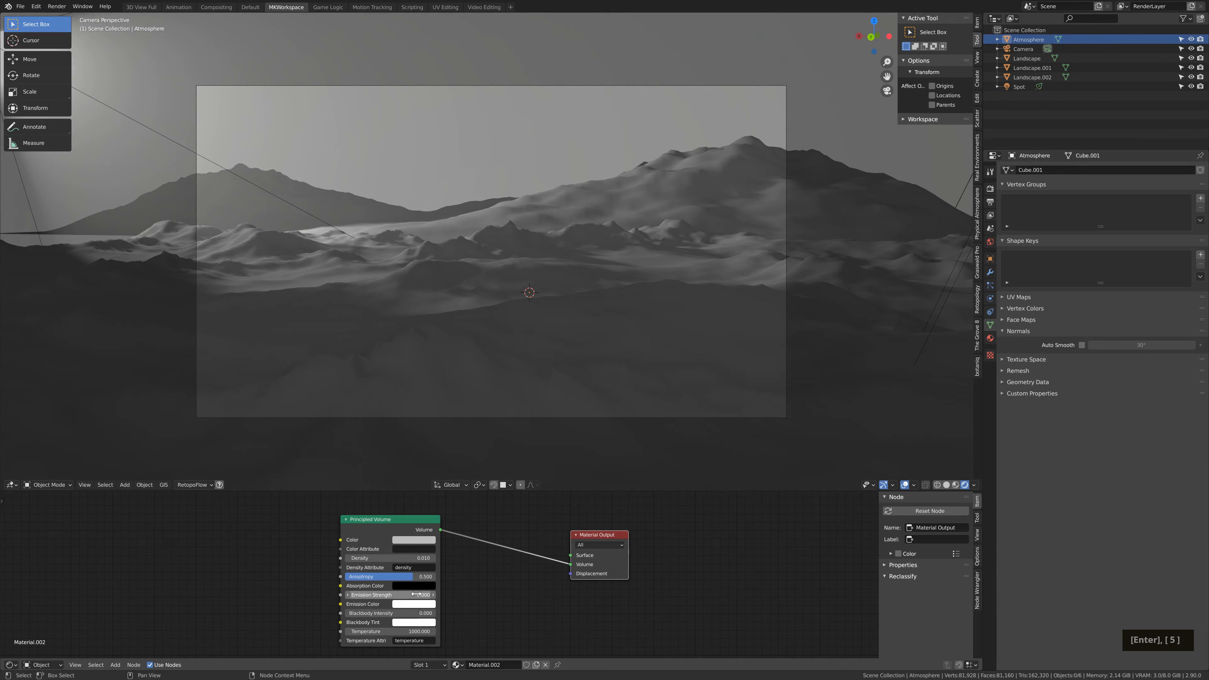
# Set the Principled Volume density of the Atmosphere cube to 0.02
pyautogui.click(412, 557)
pyautogui.press('BackSpace')
pyautogui.press('BackSpace')
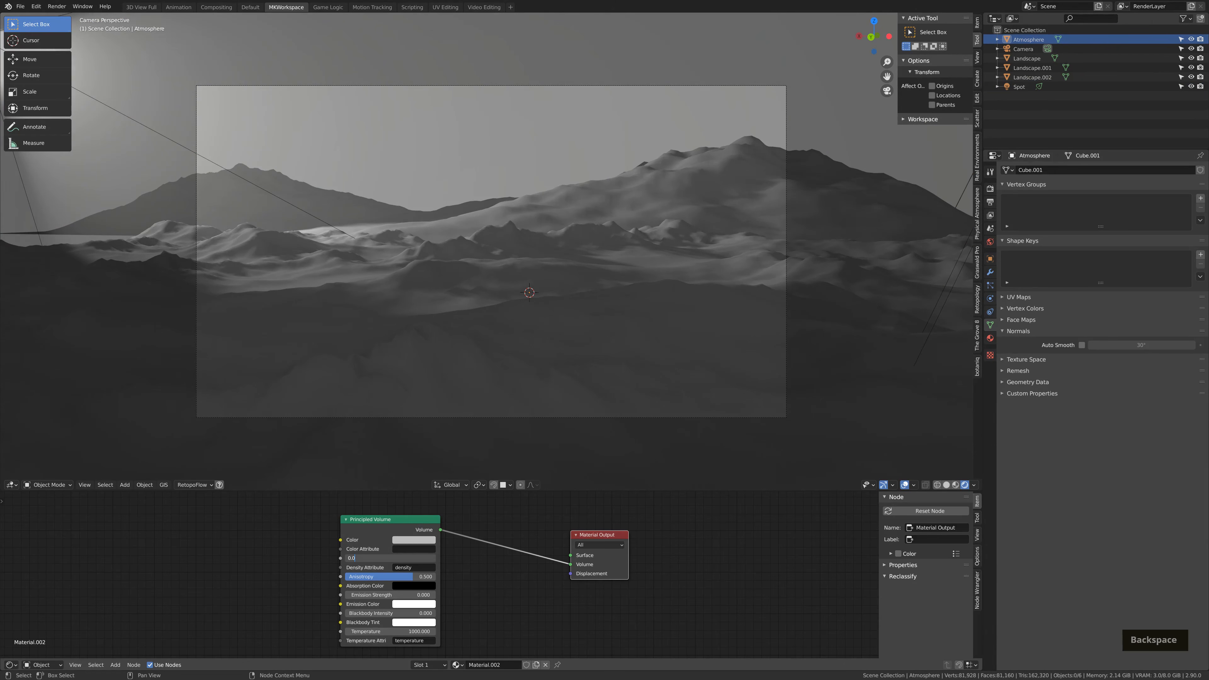
pyautogui.write('2')
pyautogui.press('Return')
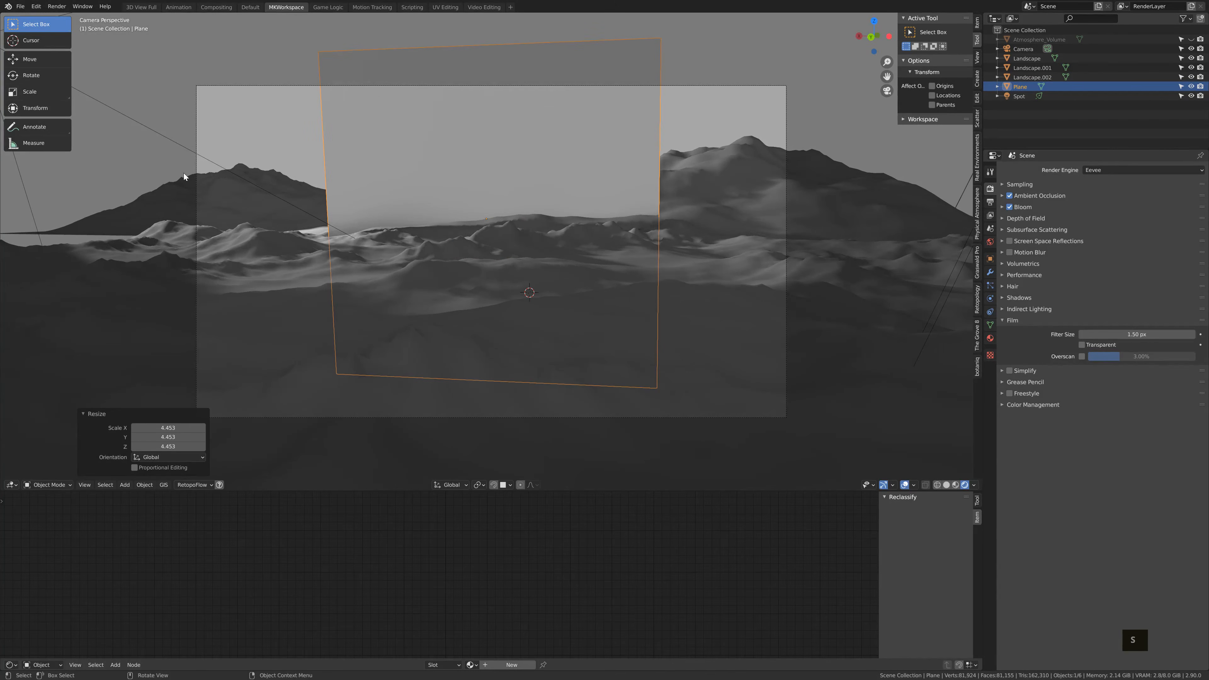
# Rotate the plane around Z and drive its Atmosphere_Gradient material's Alpha with a Gradient Texture that has mapping and texture coordinate nodes
pyautogui.press('r')
pyautogui.press('z')
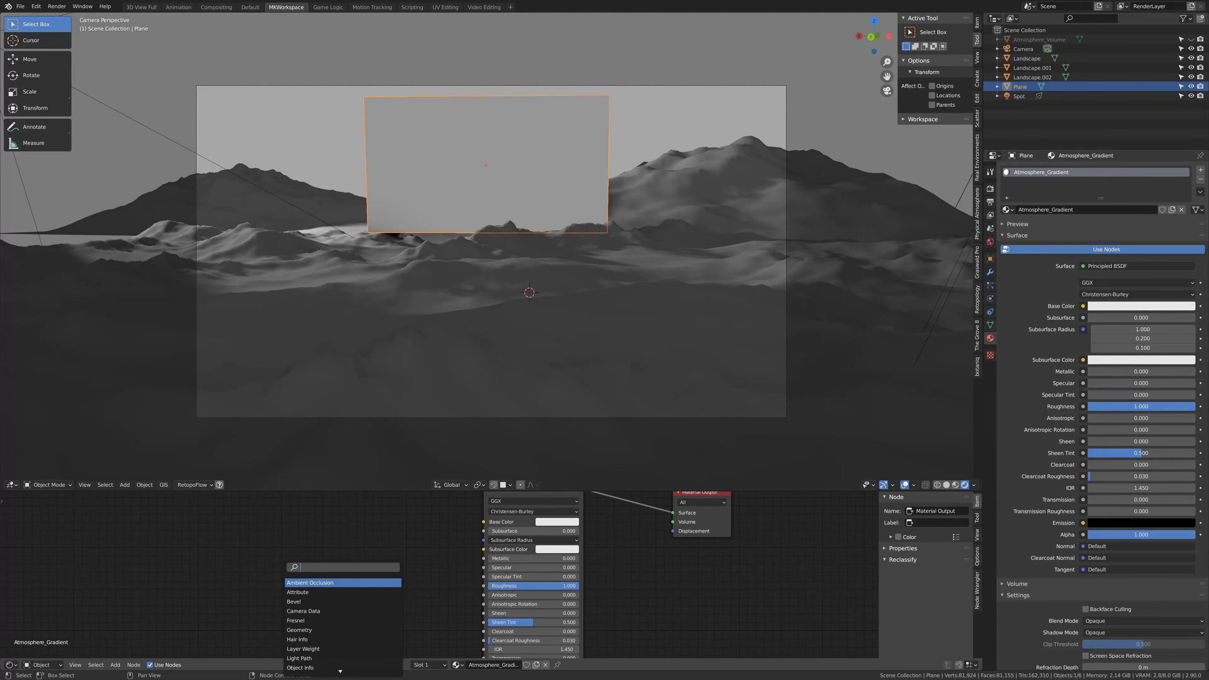
pyautogui.write('gradien')
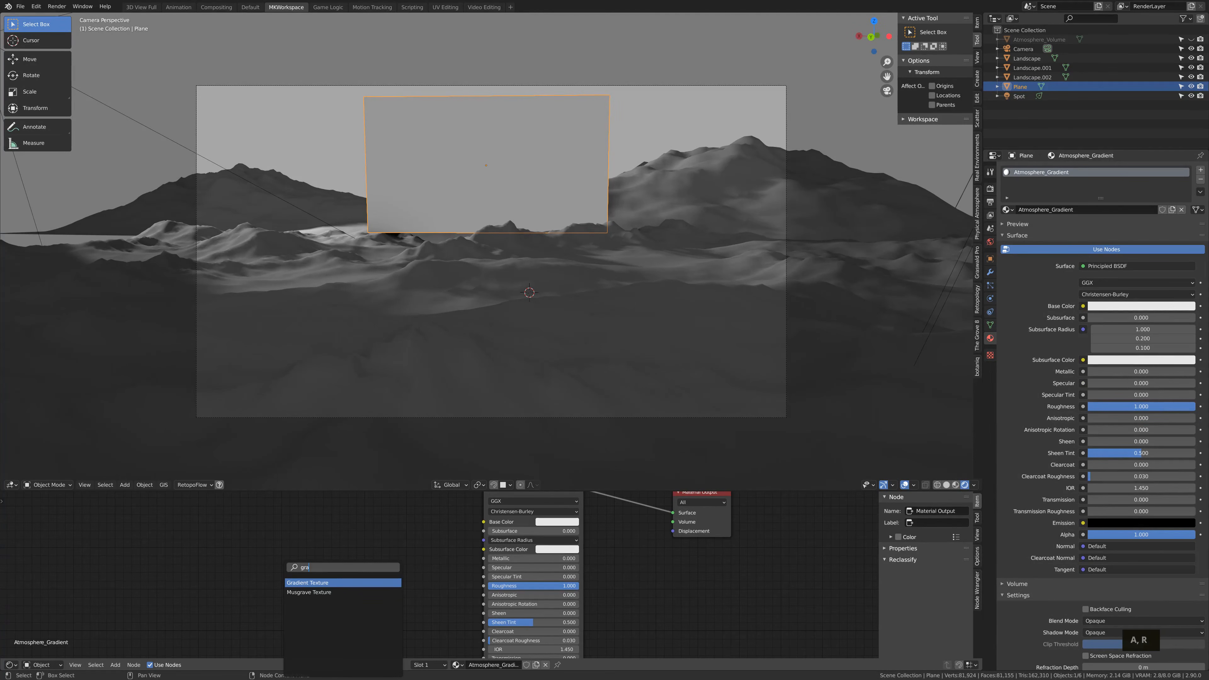
pyautogui.press('Return')
pyautogui.click(298, 548)
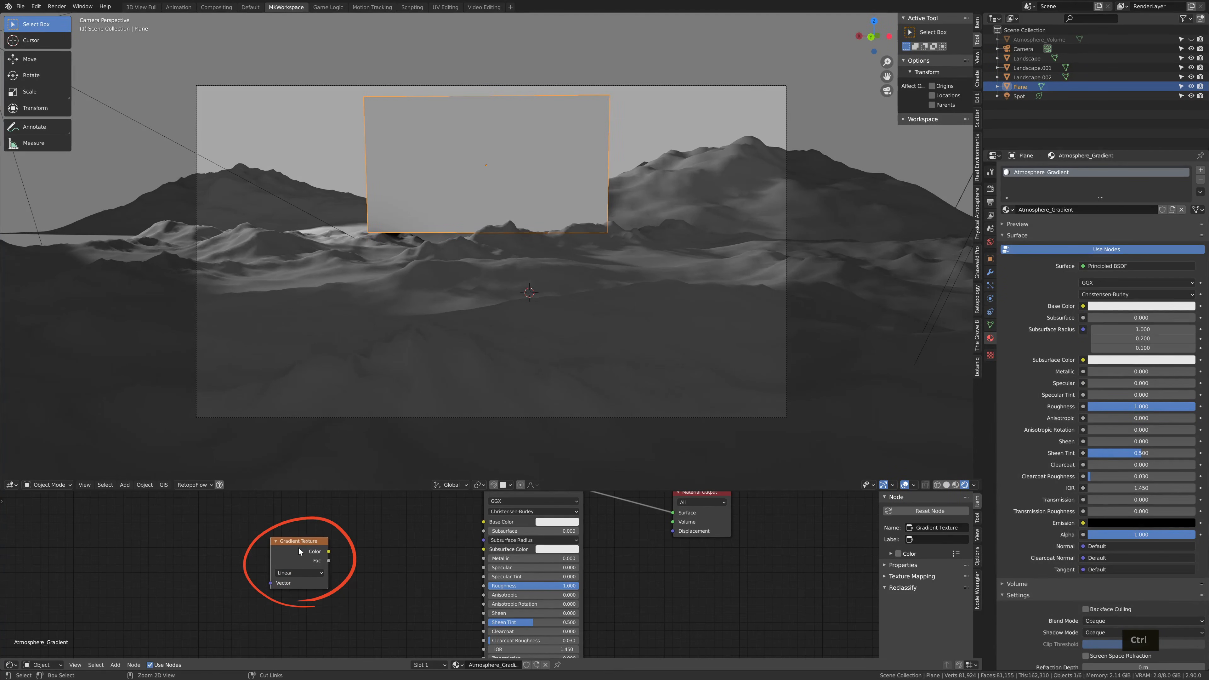
pyautogui.hotkey('ctrl', 't')
pyautogui.moveTo(332, 560); pyautogui.dragTo(364, 527, button='middle')
pyautogui.moveTo(360, 519); pyautogui.dragTo(517, 653)
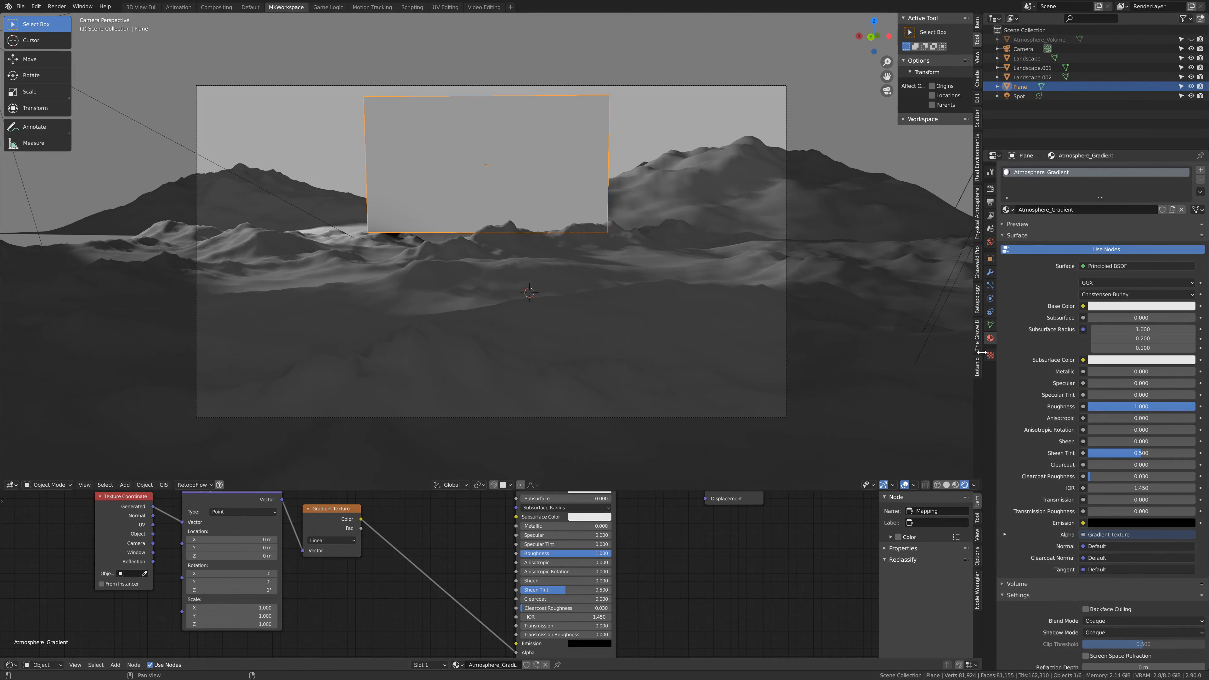
# Set the gradient material's blend mode to Alpha Blend and its shadow mode to Alpha Hashed
pyautogui.scroll(-3, 1090, 514)
pyautogui.click(1109, 569)
pyautogui.click(1108, 610)
pyautogui.click(1107, 581)
pyautogui.click(1109, 624)
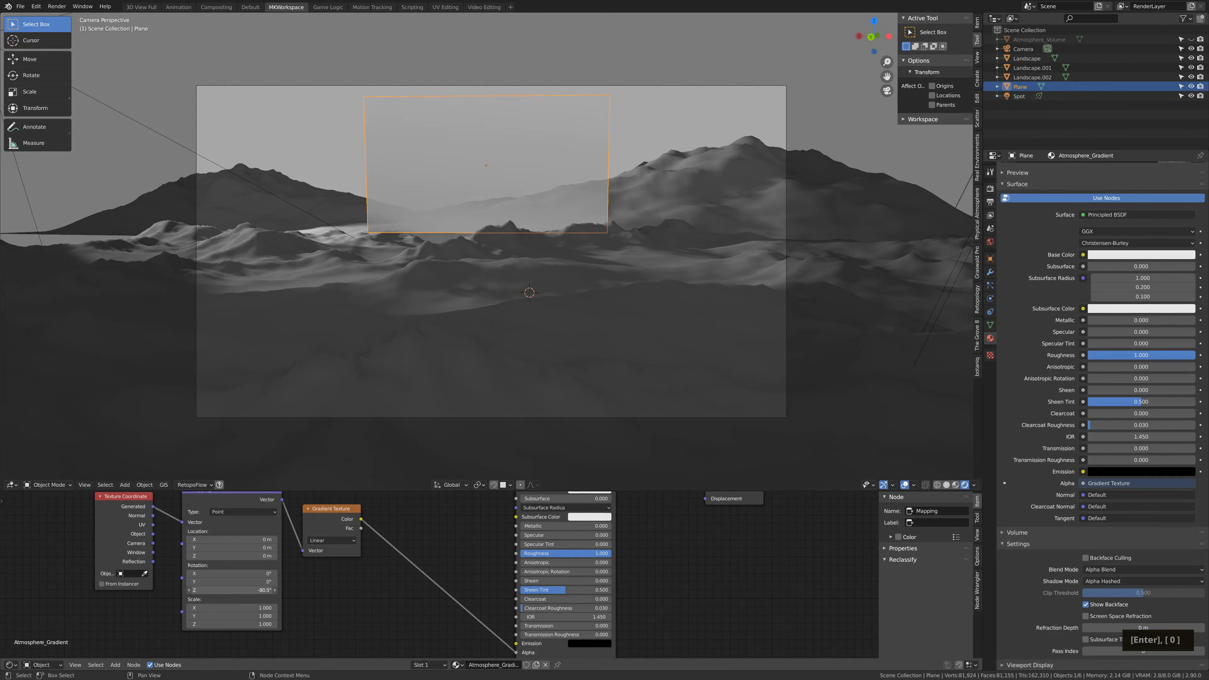
# Adjust the gradient mapping's Z rotation and insert a ColorRamp before Alpha with its black stop at about 0.621
pyautogui.moveTo(232, 589); pyautogui.dragTo(247, 590)
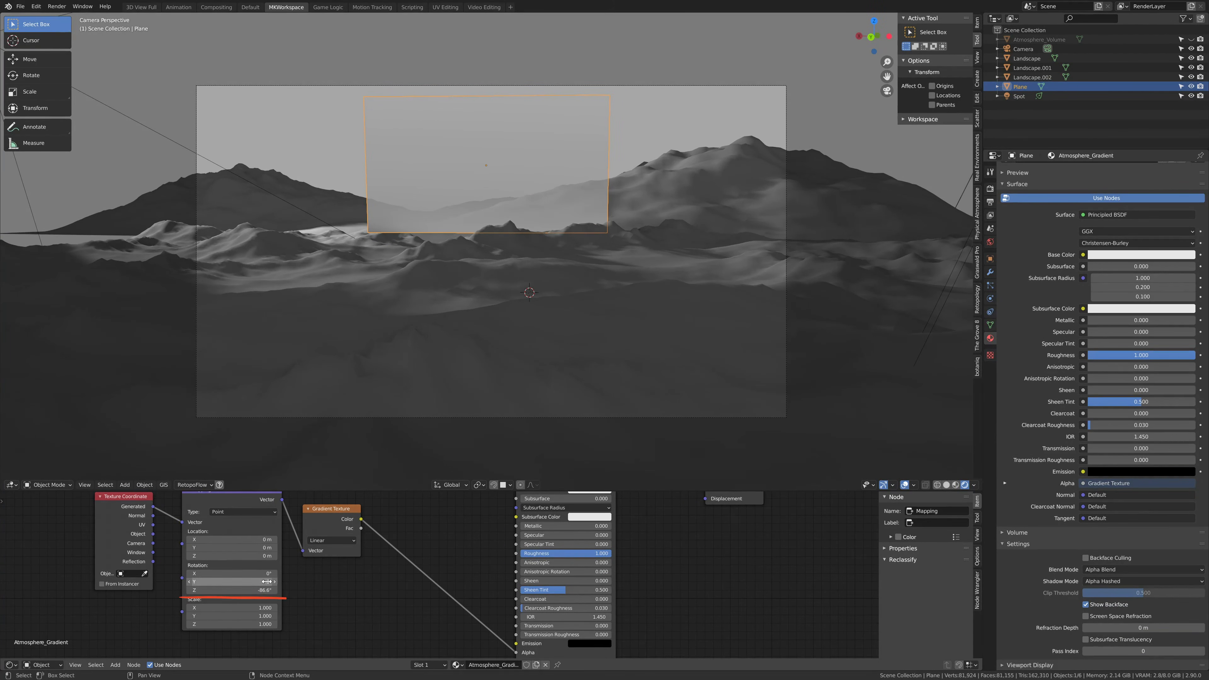
pyautogui.hotkey('shift', 'a')
pyautogui.write('ramp')
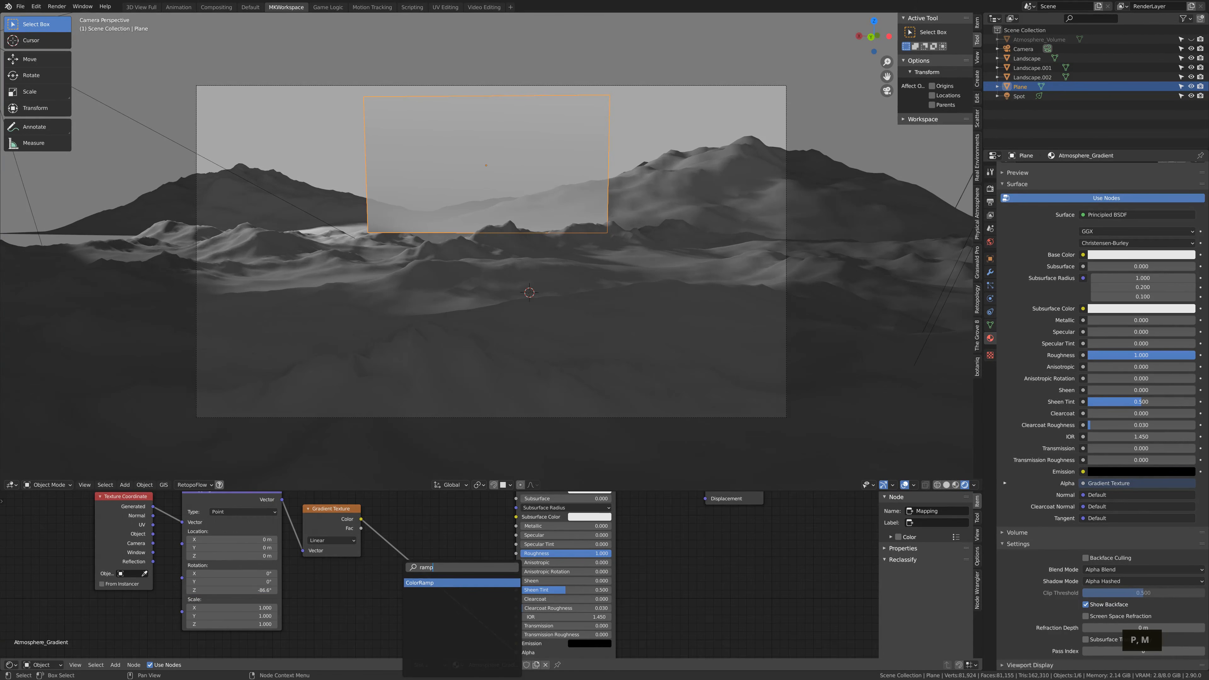
pyautogui.press('Return')
pyautogui.click(405, 558)
pyautogui.moveTo(419, 605); pyautogui.dragTo(473, 604)
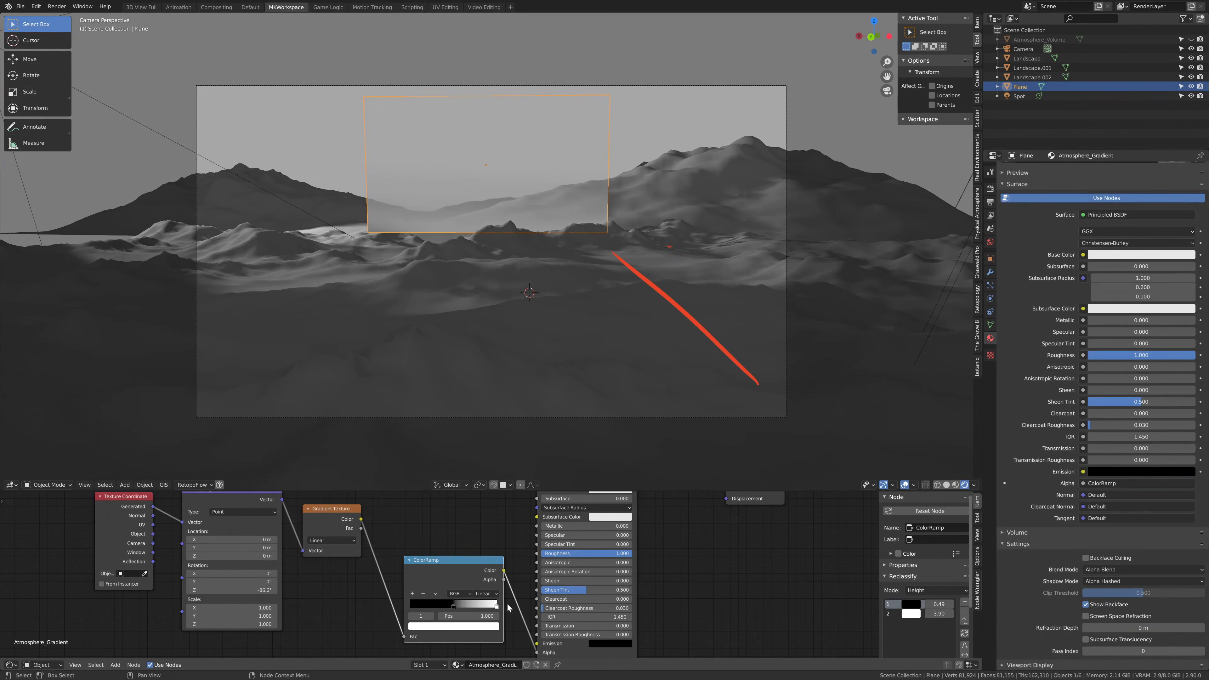
# Enlarge the gradient plane beyond the sides of the camera frame and raise it about 1.41 m
pyautogui.press('s')
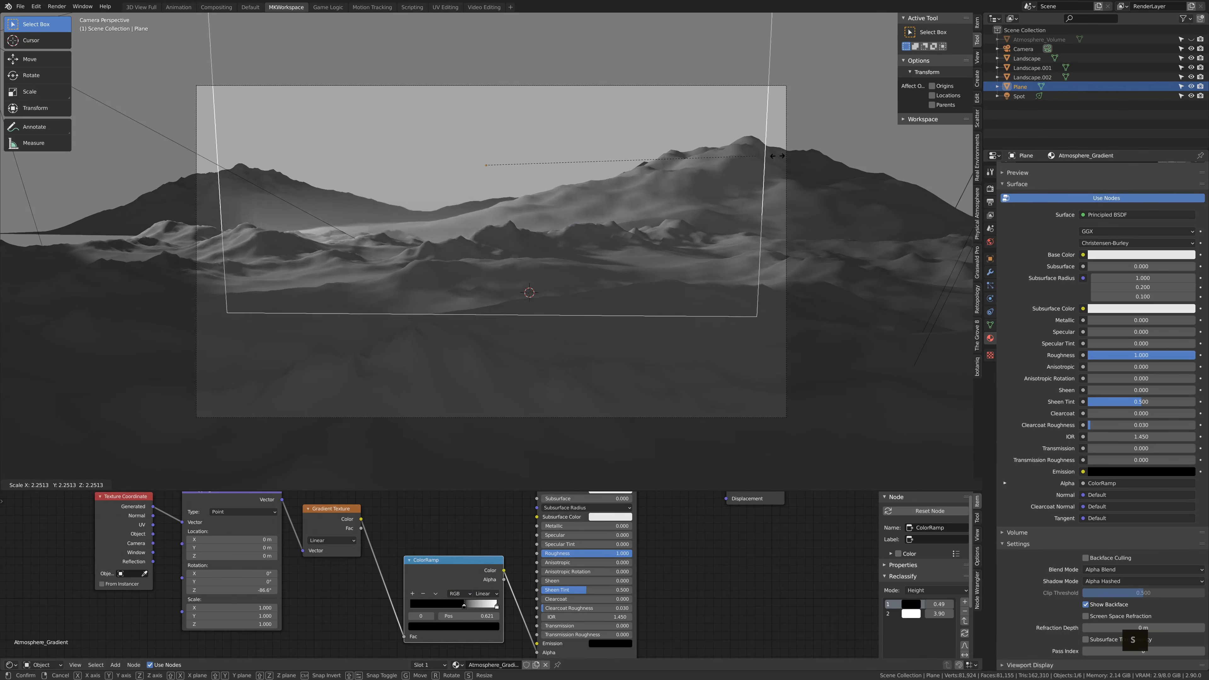
pyautogui.click(944, 155)
pyautogui.press('g')
pyautogui.click(720, 202)
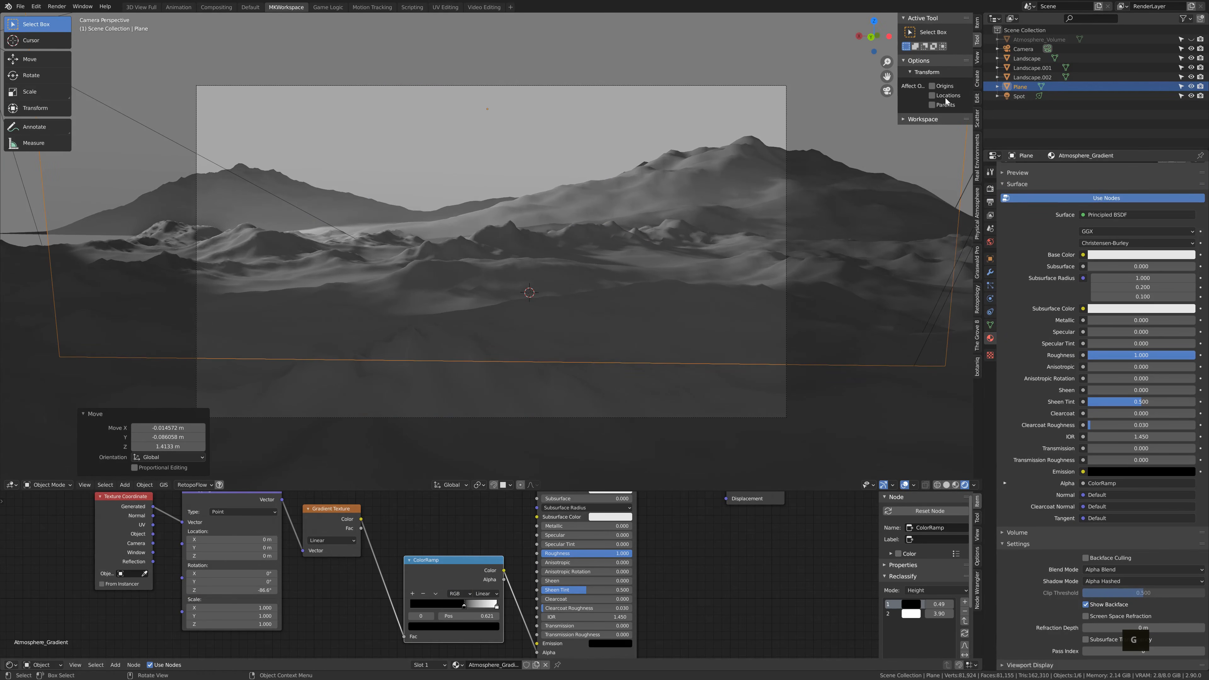
# Make two linked duplicates of the gradient plane along Y, the first offset about -2.74 m and the second about 21.17 m
pyautogui.hotkey('alt', 'd')
pyautogui.press('y')
pyautogui.click(747, 191)
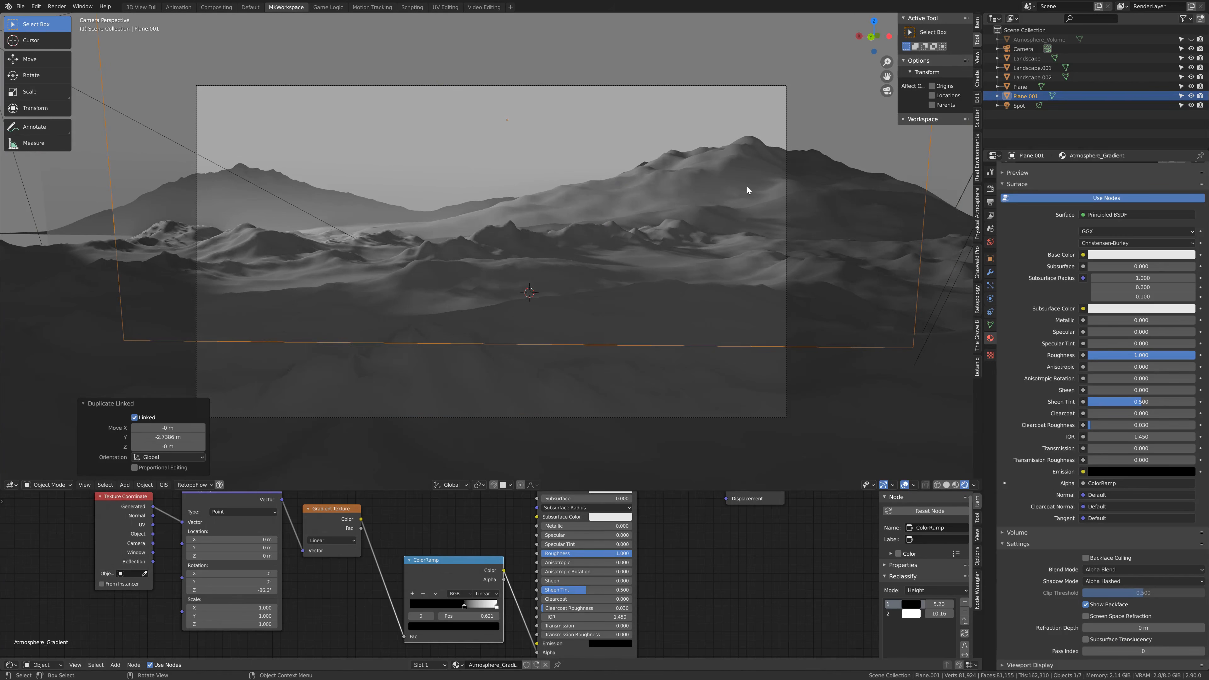
pyautogui.hotkey('alt', 'd')
pyautogui.press('y')
pyautogui.click(685, 119)
# Lower the foreground gradient plane about 0.86 m along Z, fine-tune its height and deselect everything
pyautogui.press('g')
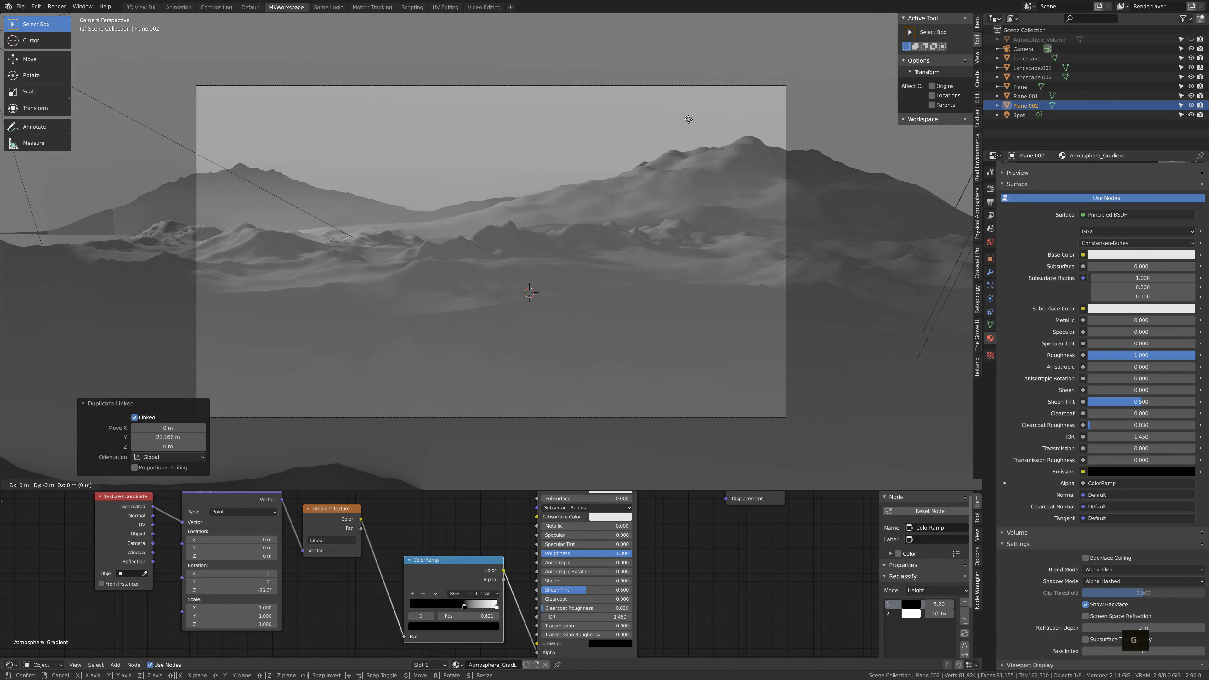
pyautogui.press('z')
pyautogui.click(694, 409)
pyautogui.press('g')
pyautogui.press('z')
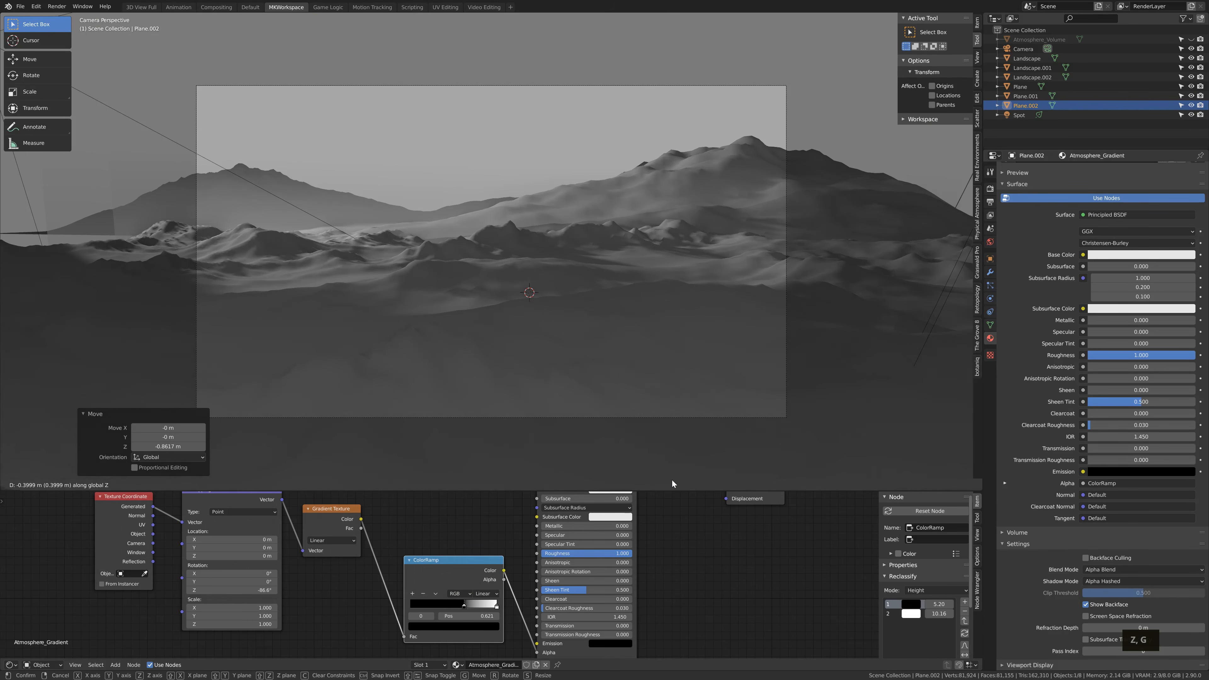
pyautogui.hotkey('alt', 'a')
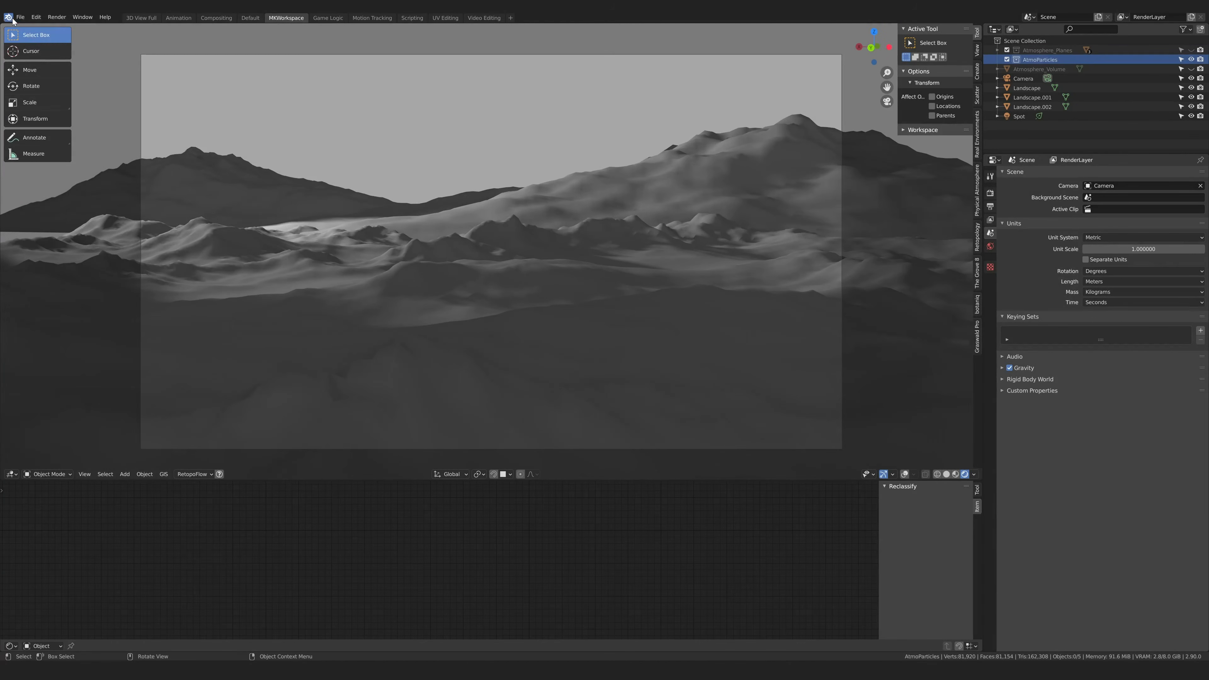
# Append the Atmosphere_01 object into the AtmoParticles collection and rotate it around Z
pyautogui.click(20, 18)
pyautogui.click(39, 121)
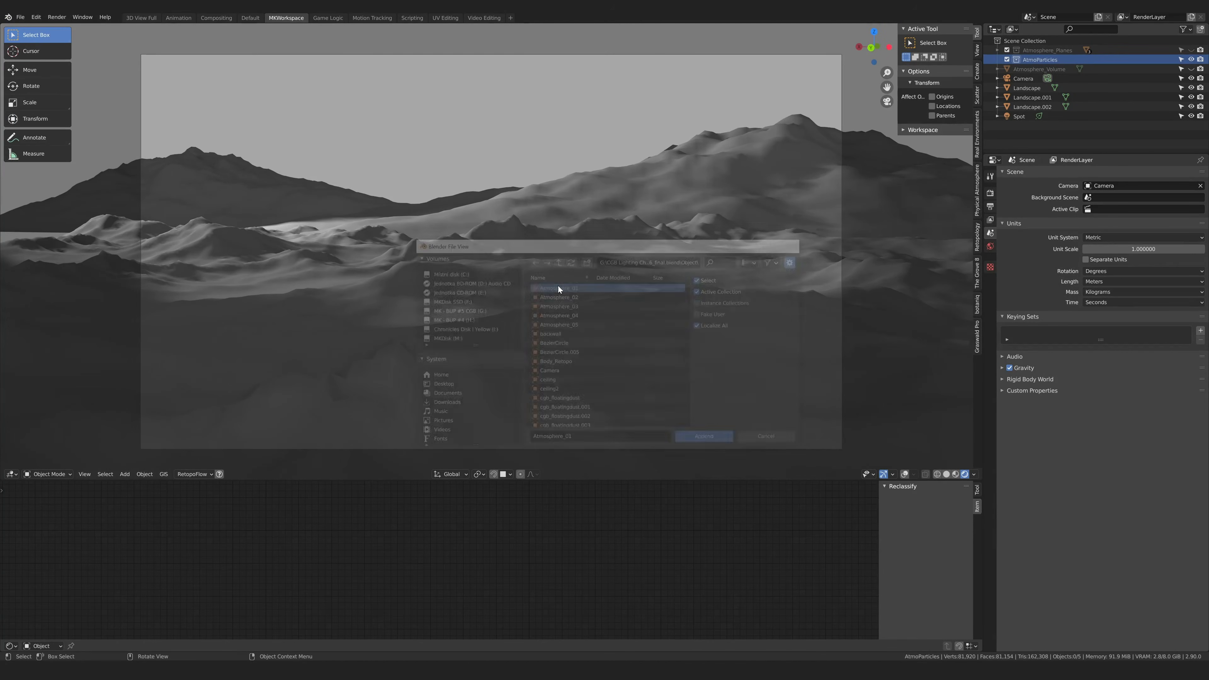
pyautogui.press('r')
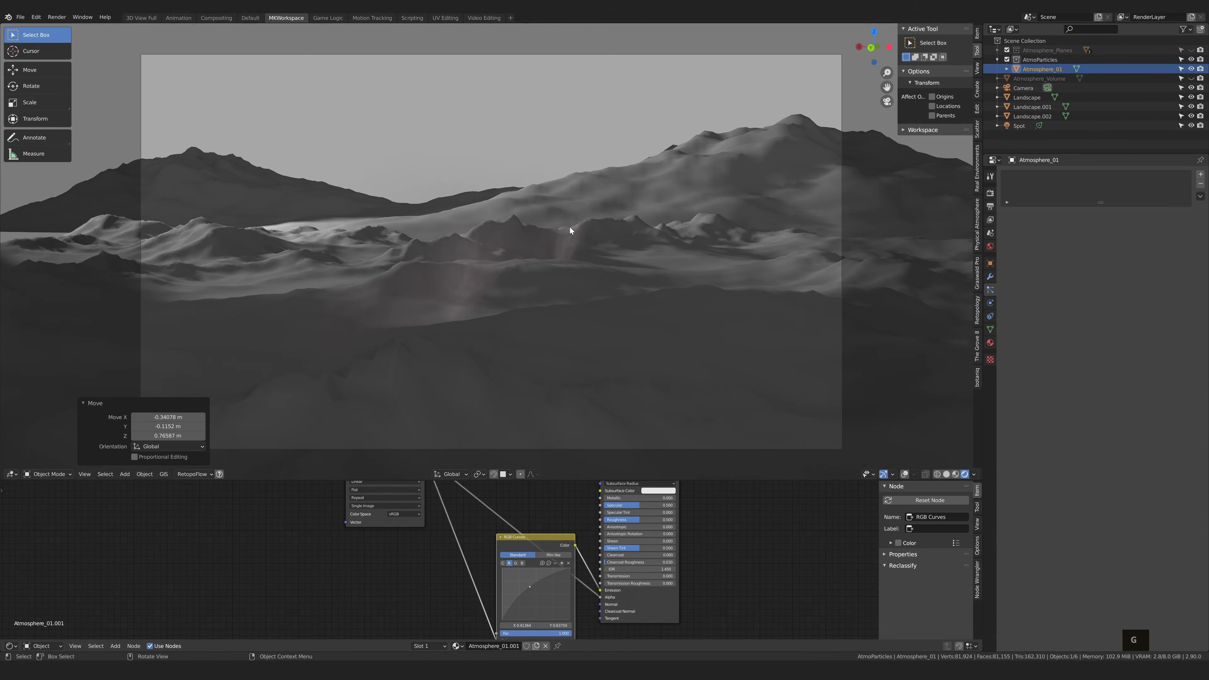
pyautogui.press('z')
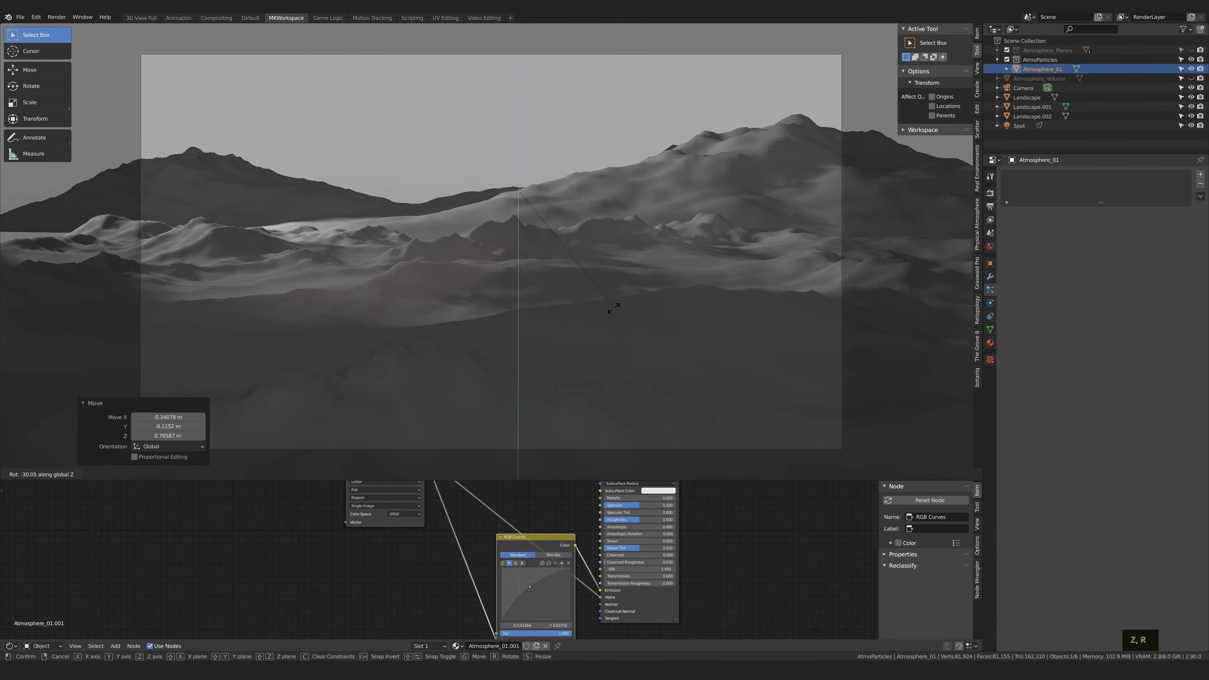
pyautogui.click(493, 368)
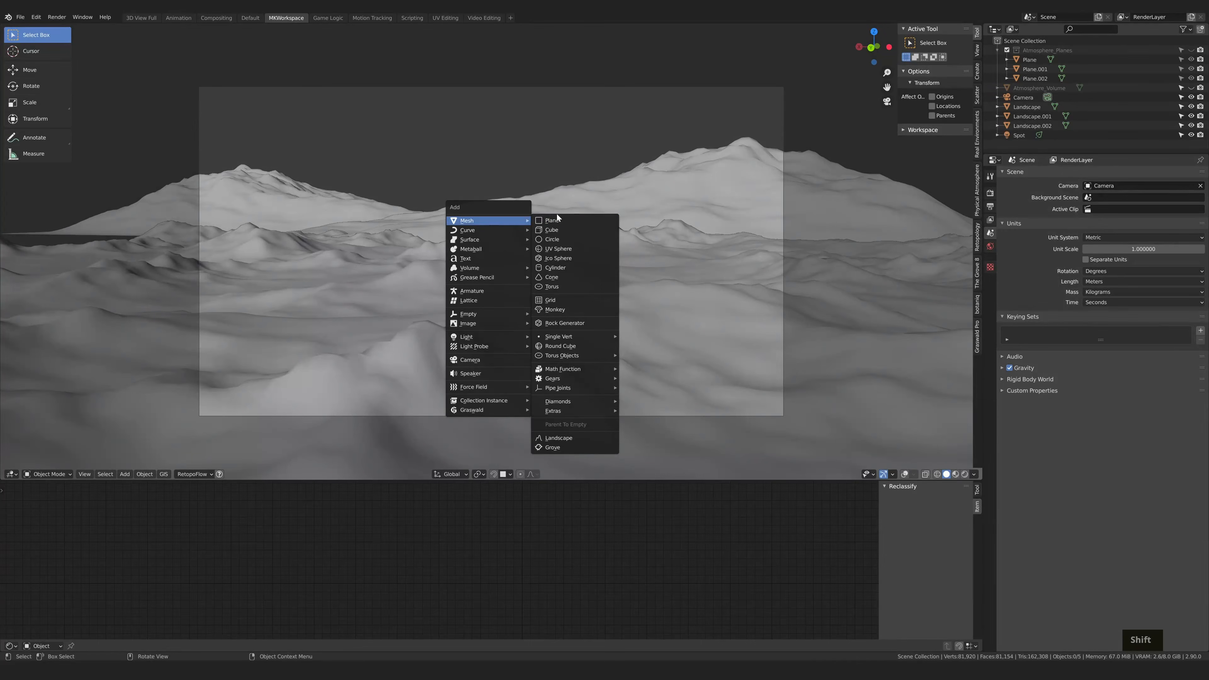
# Add a plane over the landscape, scale it up and open its mesh for editing
pyautogui.click(556, 214)
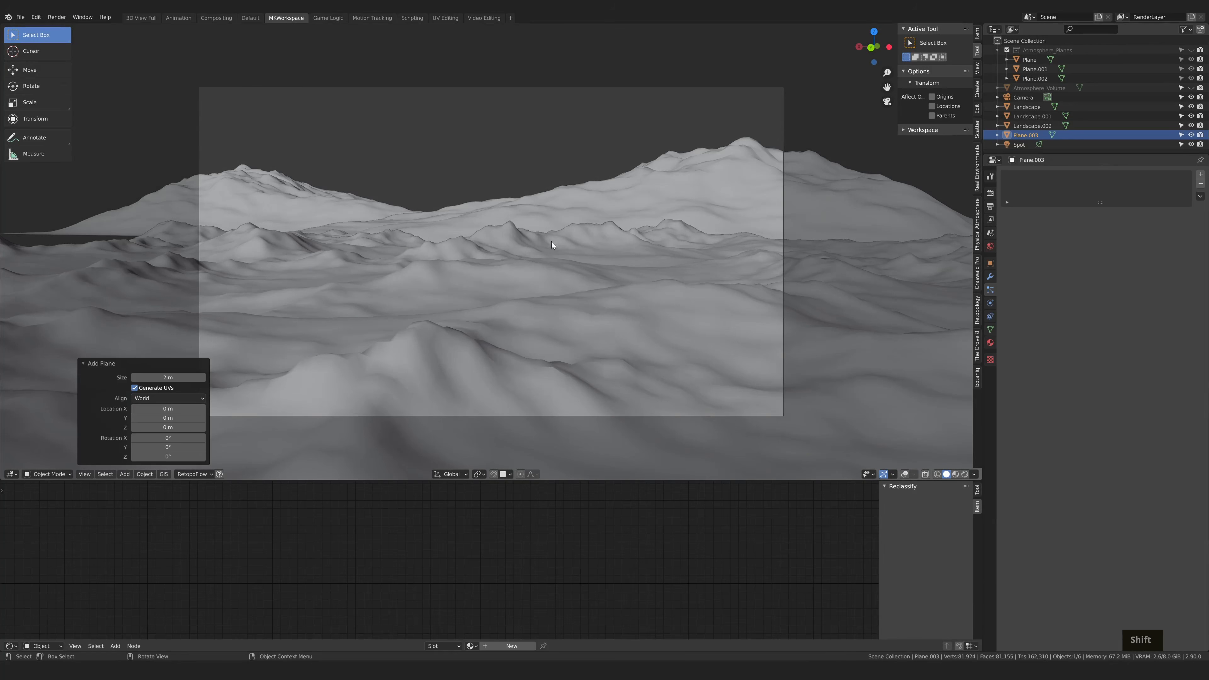
pyautogui.press('s')
pyautogui.click(536, 273)
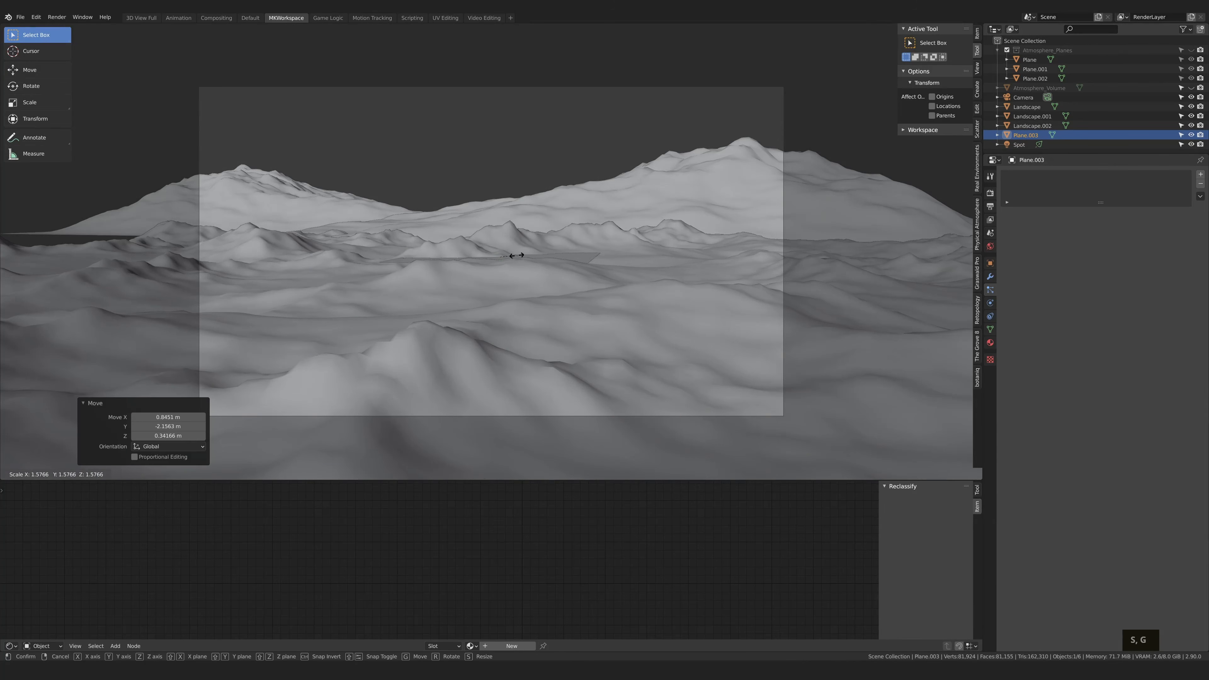
pyautogui.press('Tab')
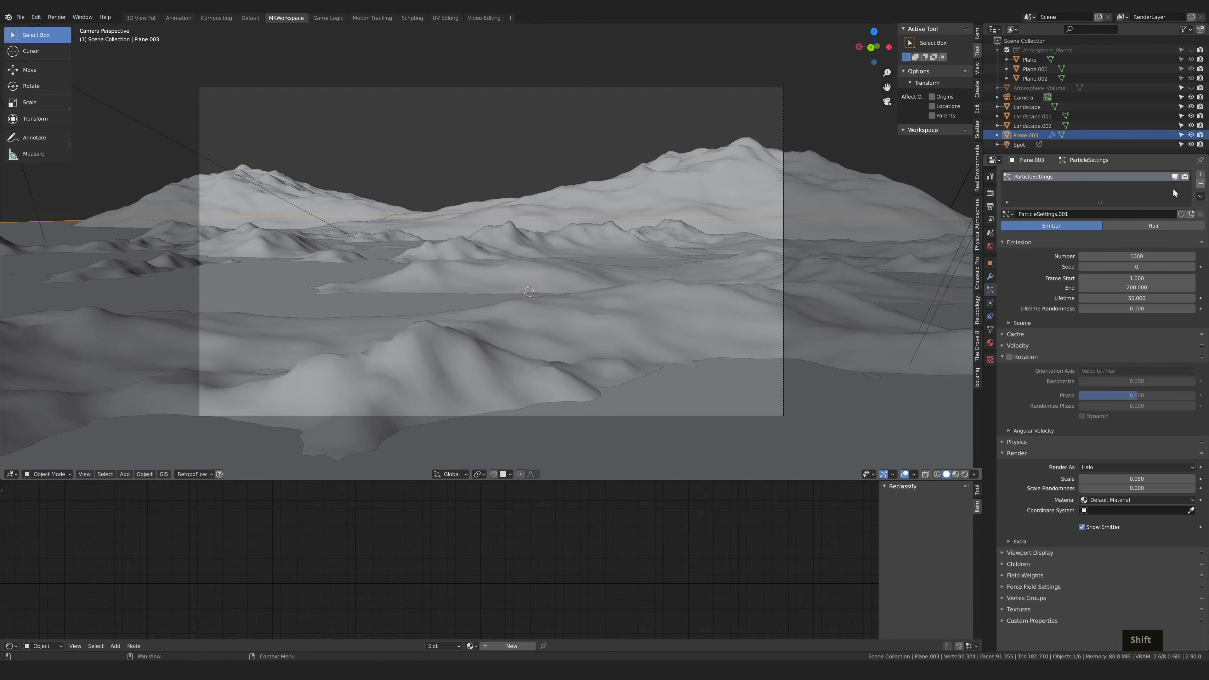
# Name the plane's particle system AtmoPlane and switch it to Hair with rotation enabled at a phase of about 0.66
pyautogui.doubleClick(1161, 176)
pyautogui.write('AtmoPlane')
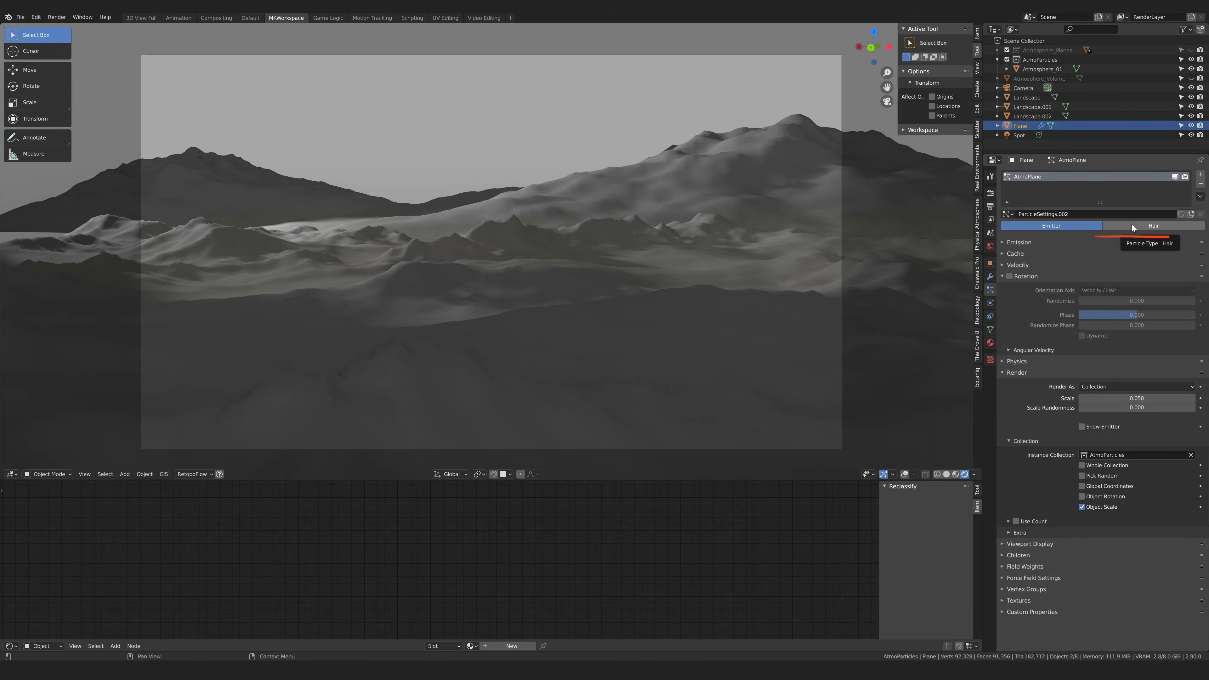
pyautogui.click(1130, 224)
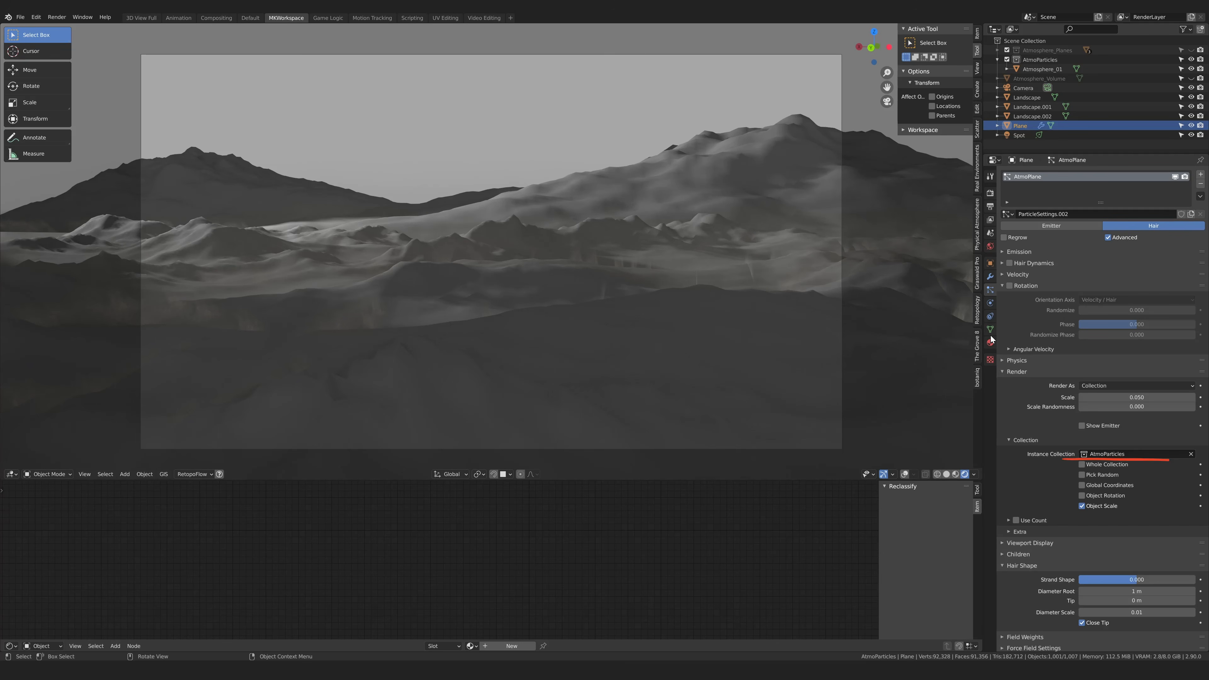
pyautogui.click(1010, 285)
pyautogui.moveTo(1091, 327); pyautogui.dragTo(1175, 324)
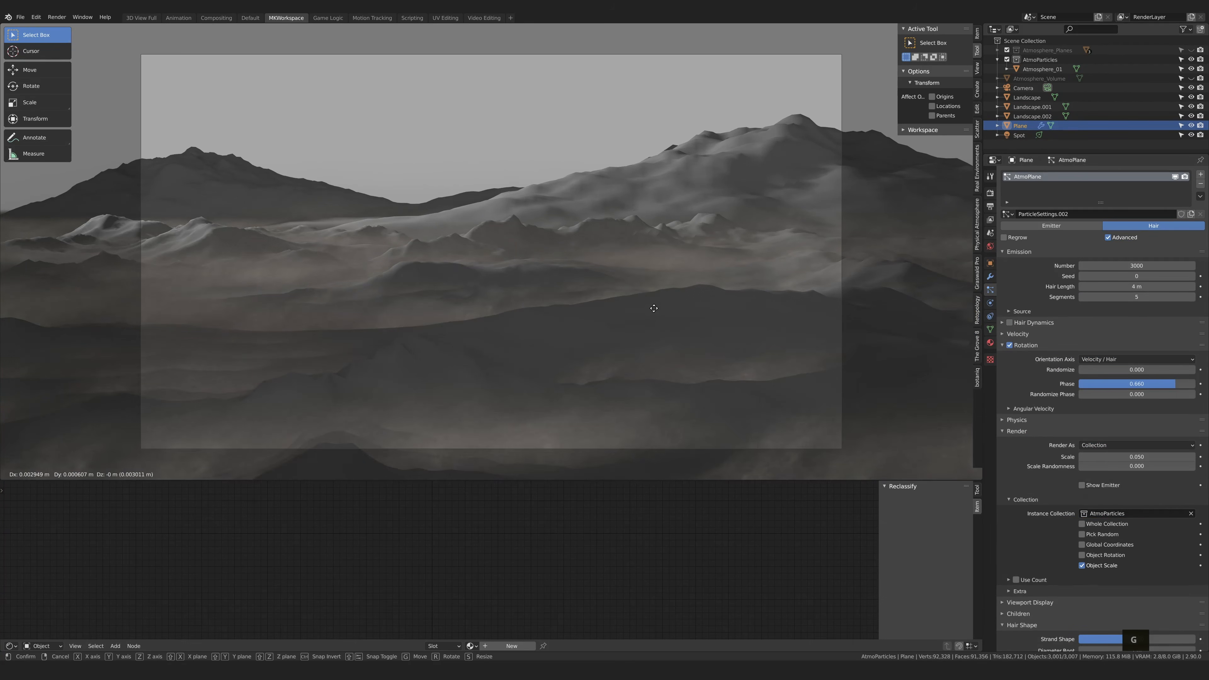
# Move the particle emitter plane about -11.1 m along Y and deselect everything
pyautogui.press('g')
pyautogui.press('y')
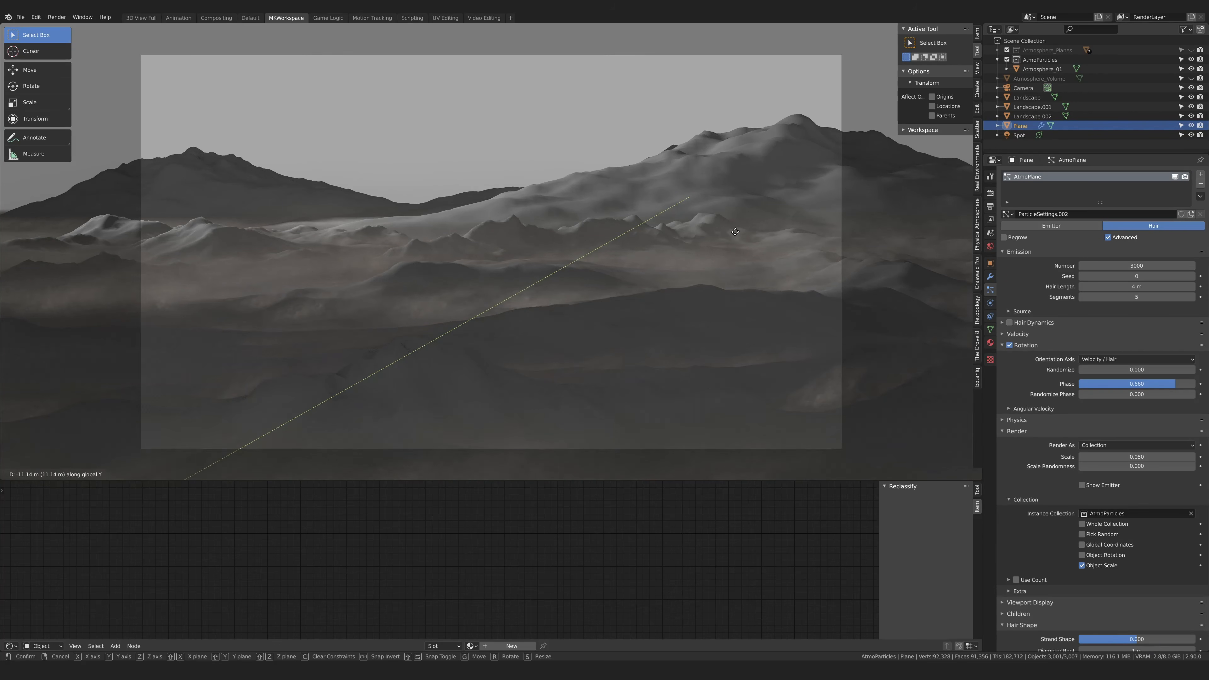
pyautogui.click(735, 234)
pyautogui.hotkey('alt', 'a')
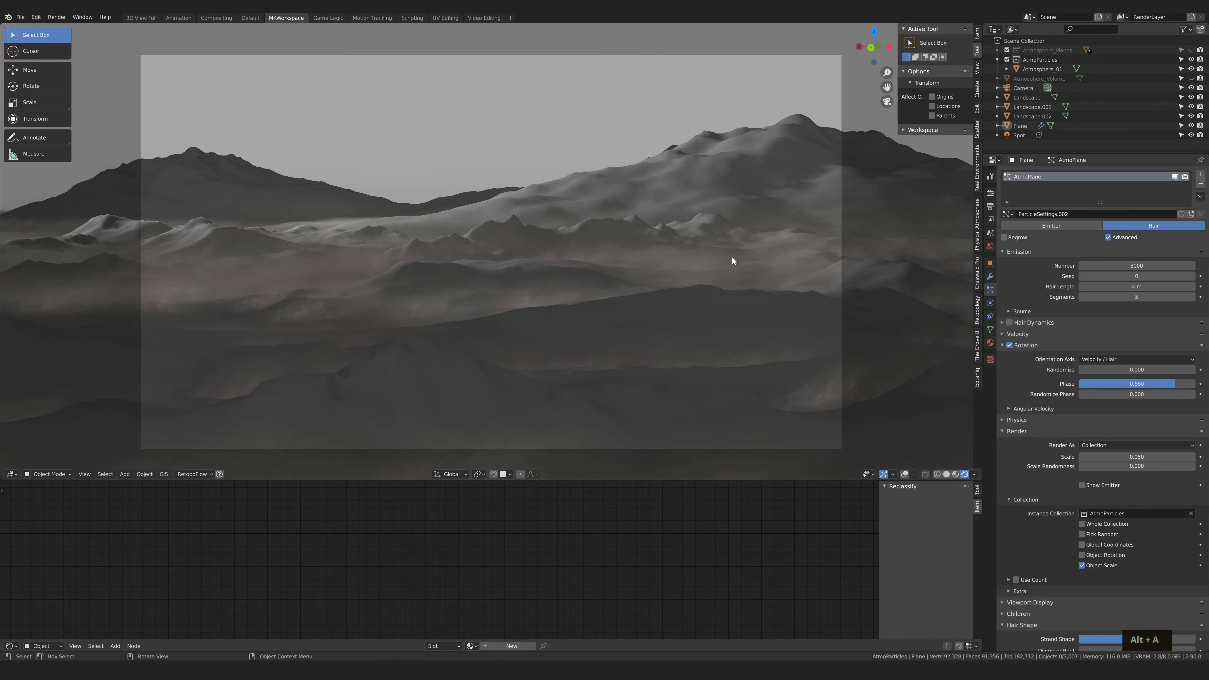